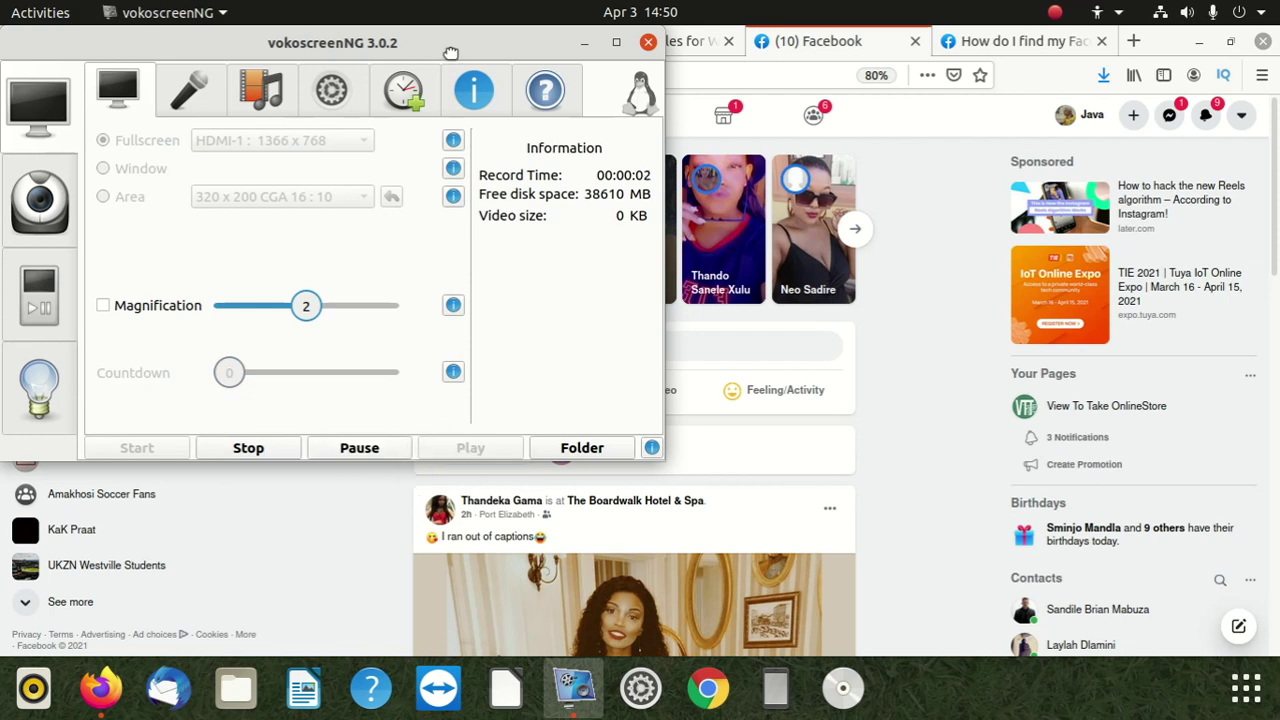
# Move the vokoscreenNG recorder window aside to uncover the Facebook news feed
pyautogui.moveTo(451, 53)
pyautogui.mouseDown()
pyautogui.moveTo(985, 551)
pyautogui.moveTo(880, 537)
pyautogui.moveTo(888, 557)
pyautogui.mouseUp()
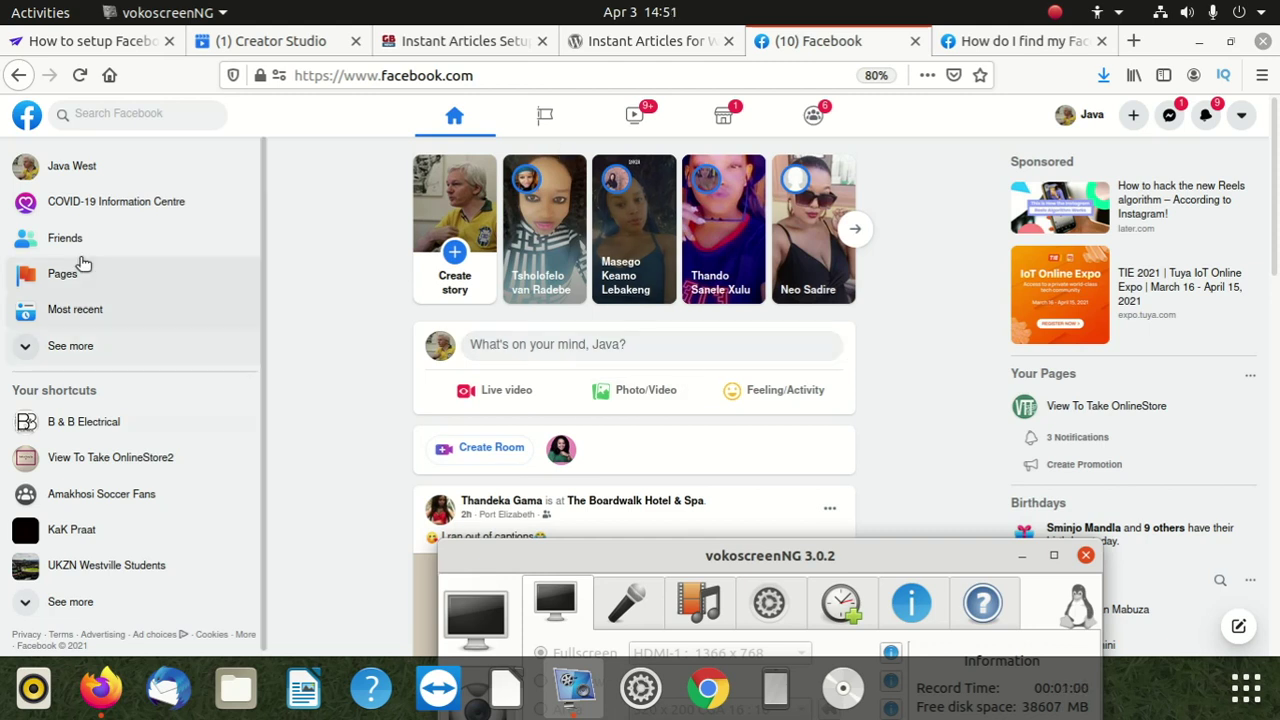
# Open the list of Pages you manage and scroll down to Google Boy News
pyautogui.click(80, 287)
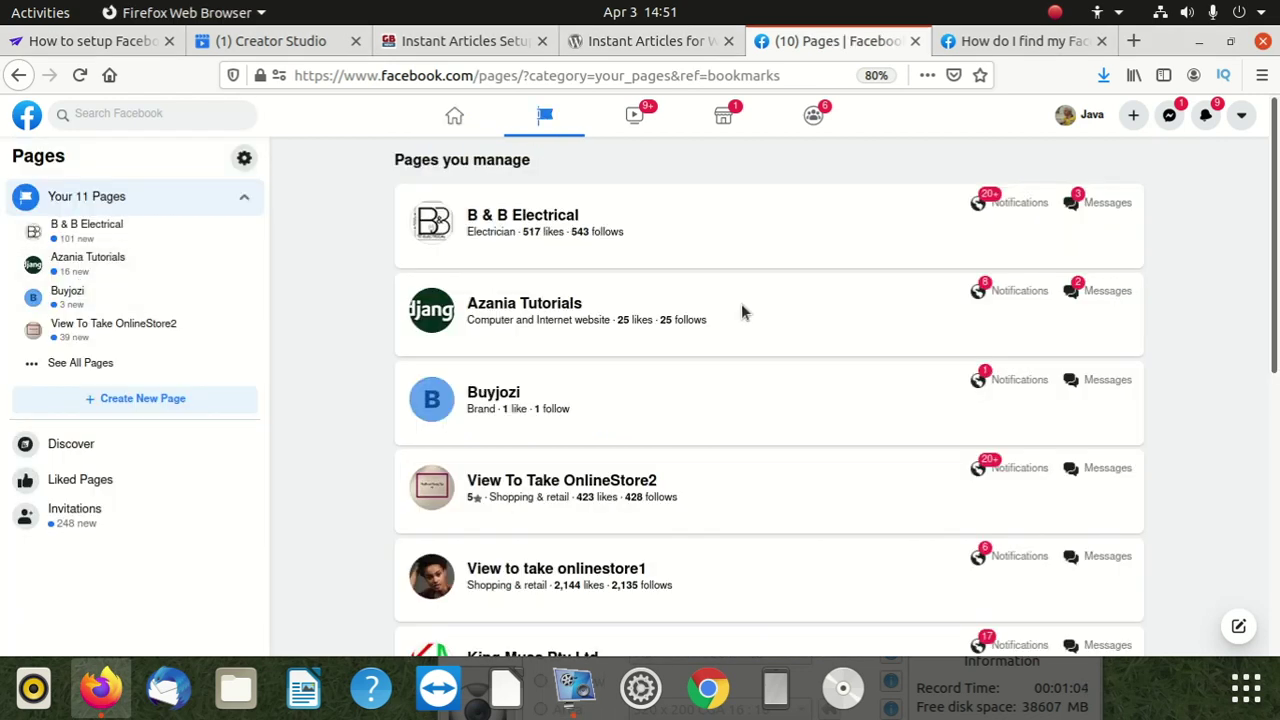
pyautogui.scroll(-3, 704, 370)
pyautogui.scroll(-2, 704, 370)
pyautogui.scroll(-2, 640, 360)
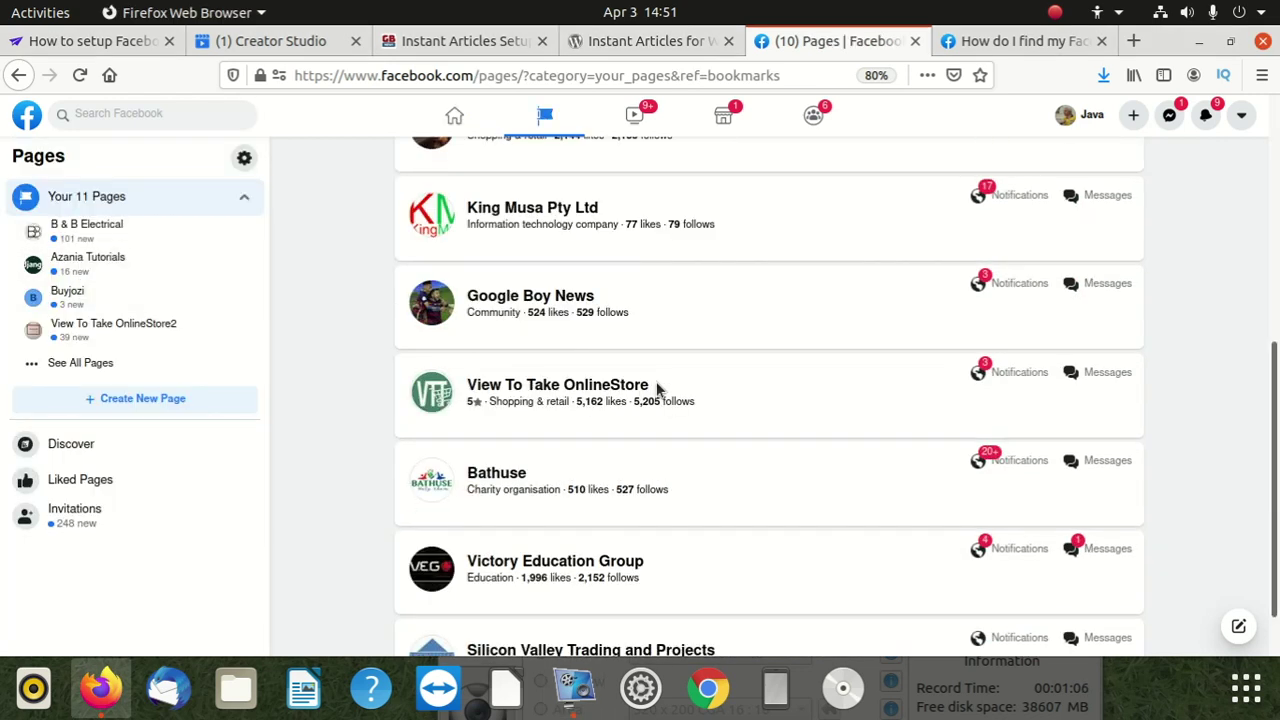
pyautogui.scroll(-1, 600, 334)
# Open the Google Boy News page and scroll through its home content
pyautogui.click(510, 232)
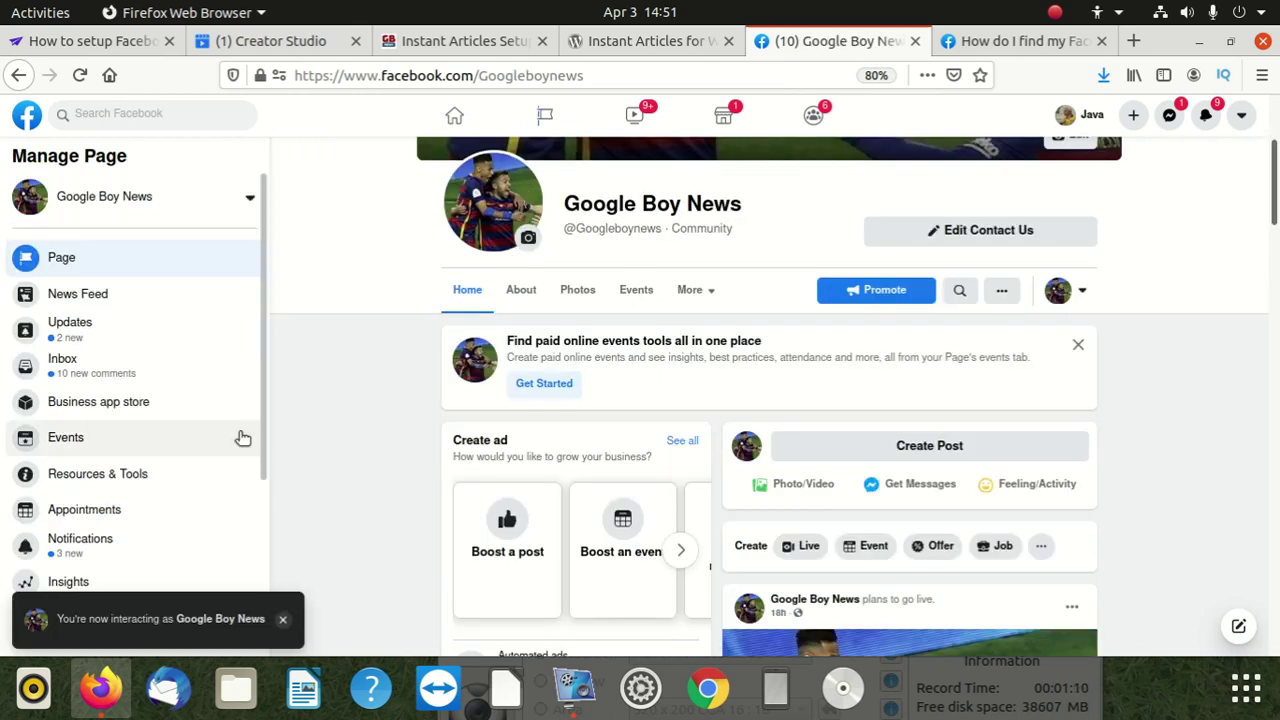
pyautogui.scroll(-2, 242, 437)
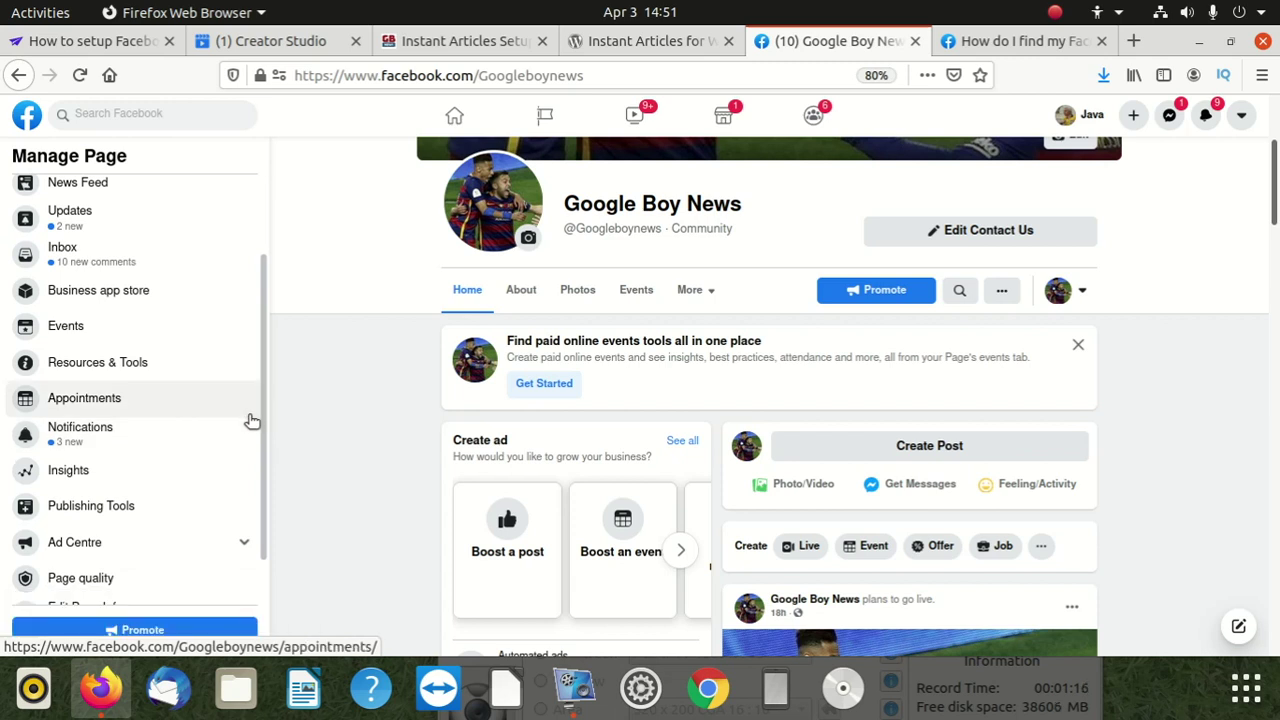
pyautogui.scroll(-3, 298, 390)
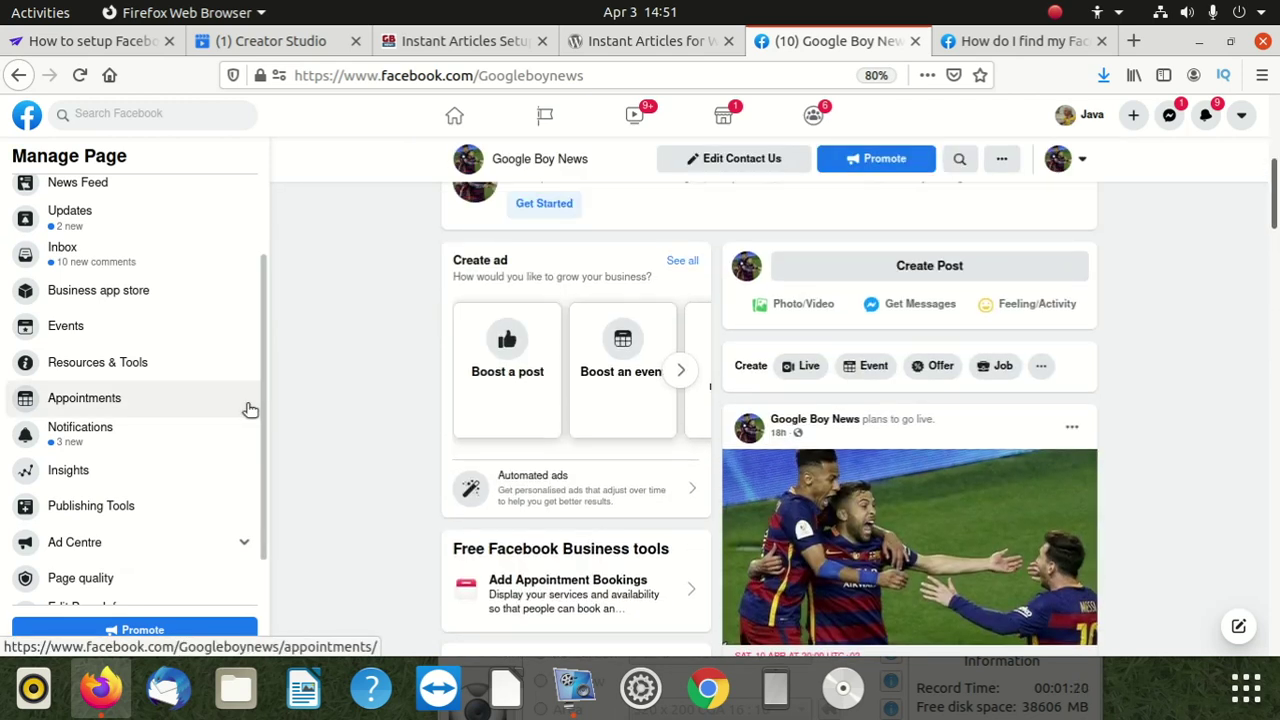
pyautogui.scroll(-1, 248, 414)
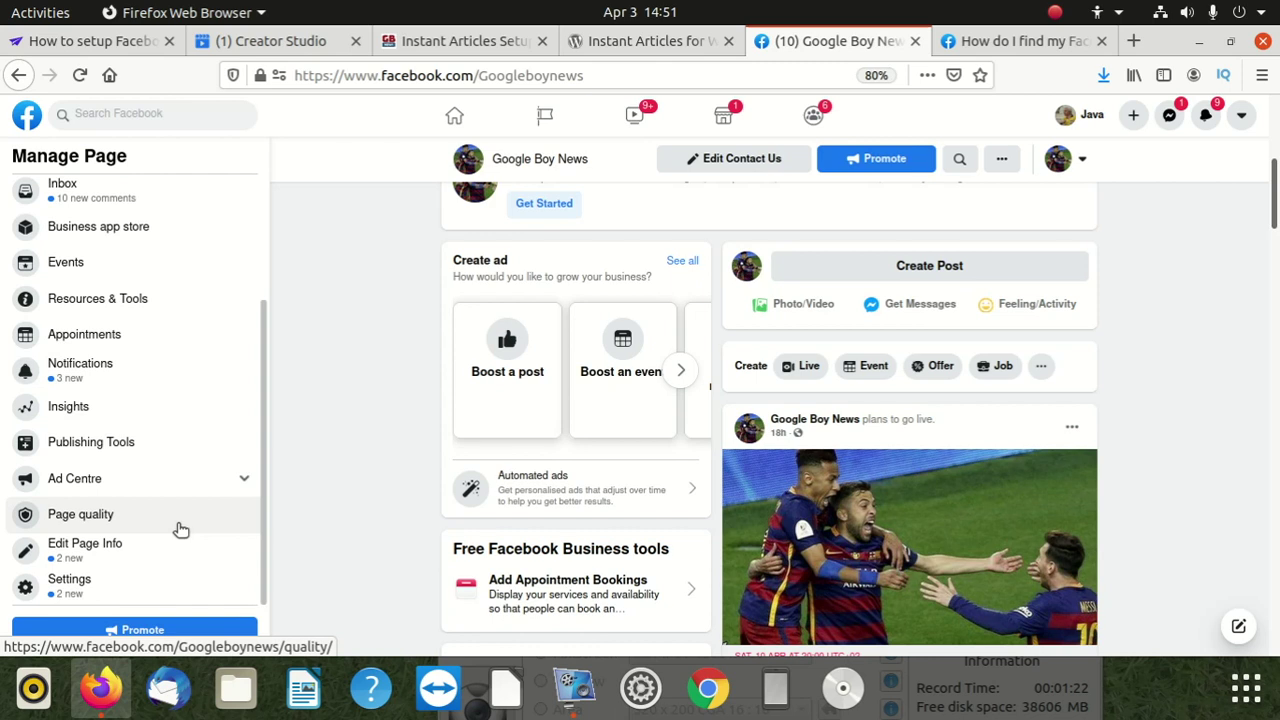
pyautogui.scroll(1, 180, 526)
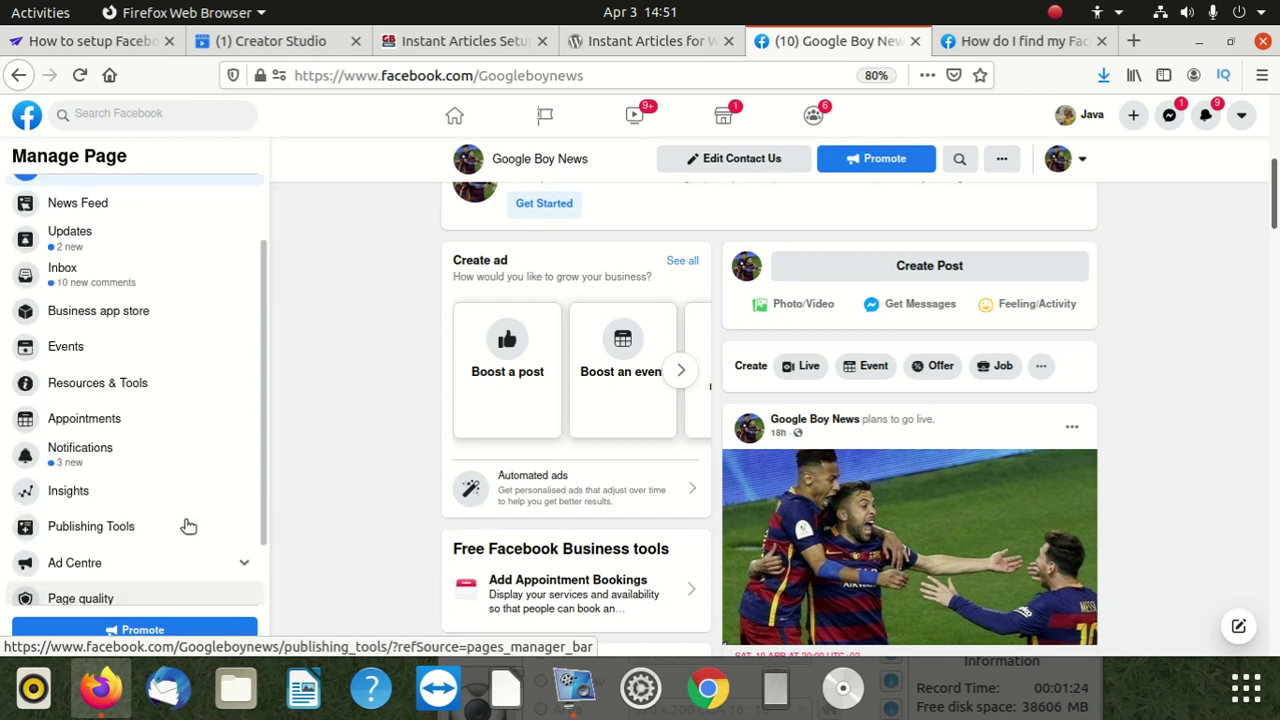
pyautogui.scroll(1, 200, 492)
pyautogui.scroll(1, 202, 484)
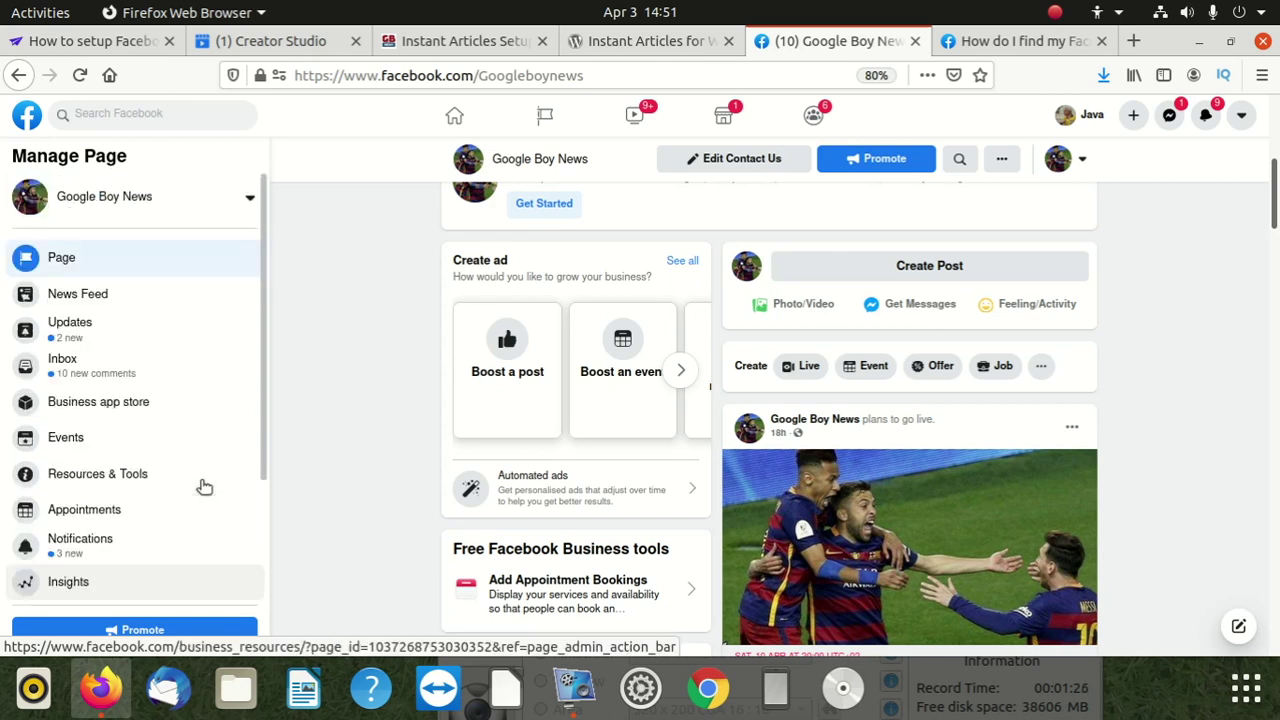
pyautogui.scroll(-2, 206, 478)
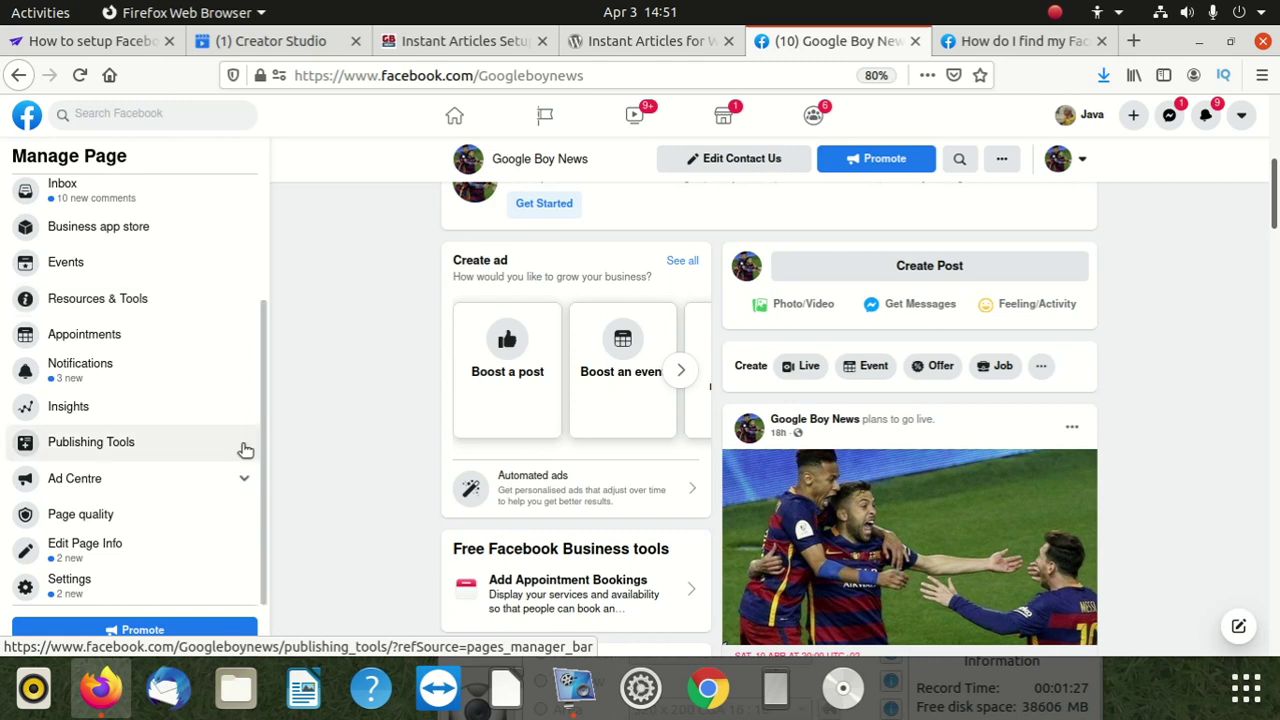
pyautogui.scroll(3, 600, 430)
pyautogui.scroll(2, 600, 440)
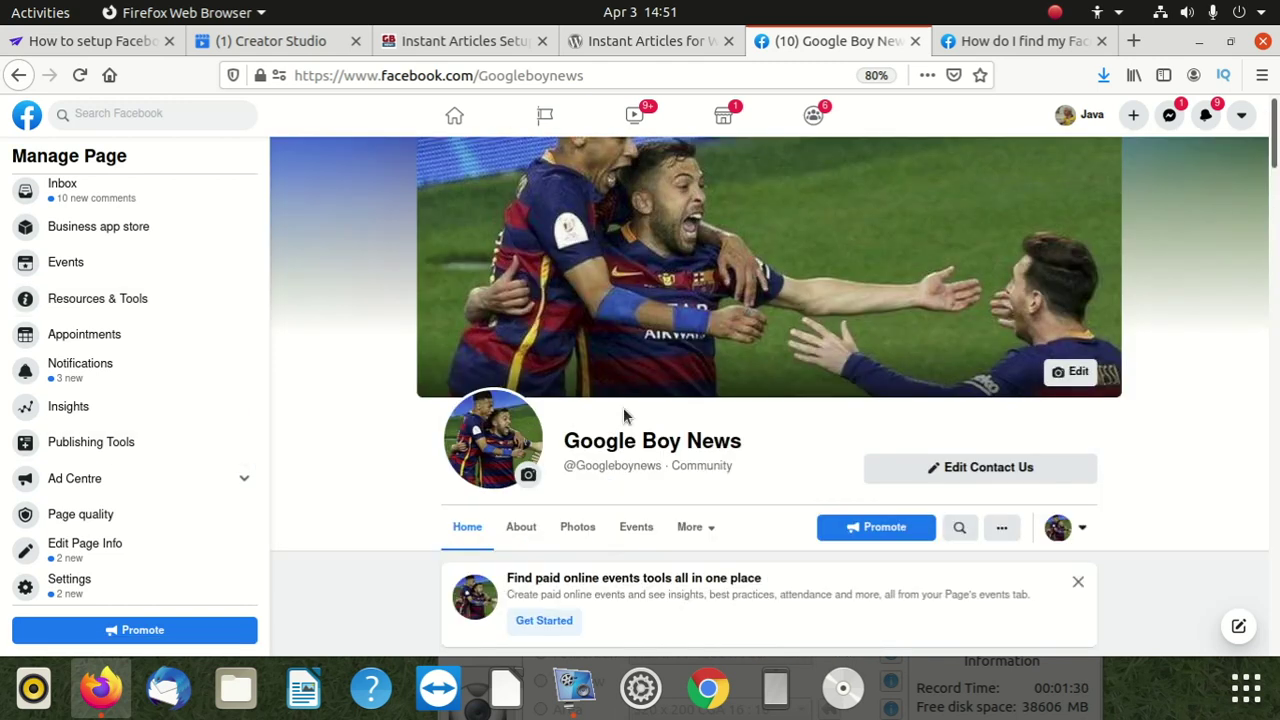
pyautogui.scroll(-2, 583, 450)
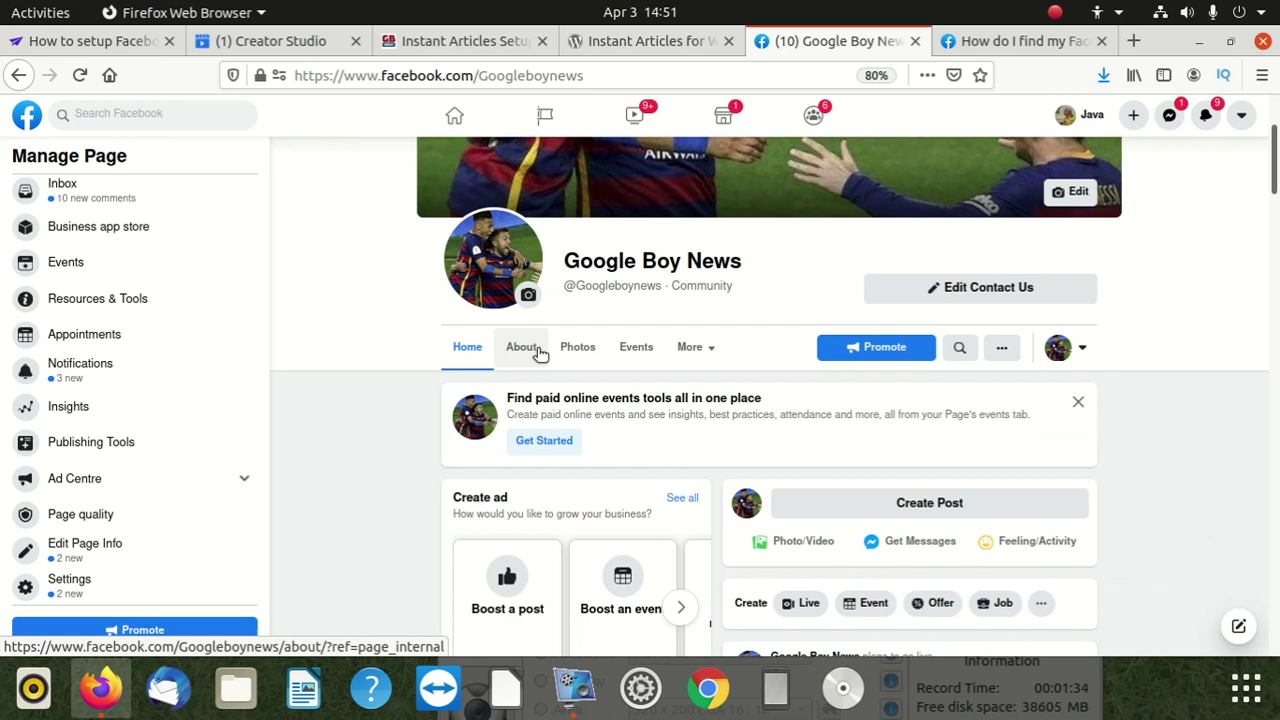
# Copy the Google Boy News Page ID from More Info on its About tab
pyautogui.click(540, 351)
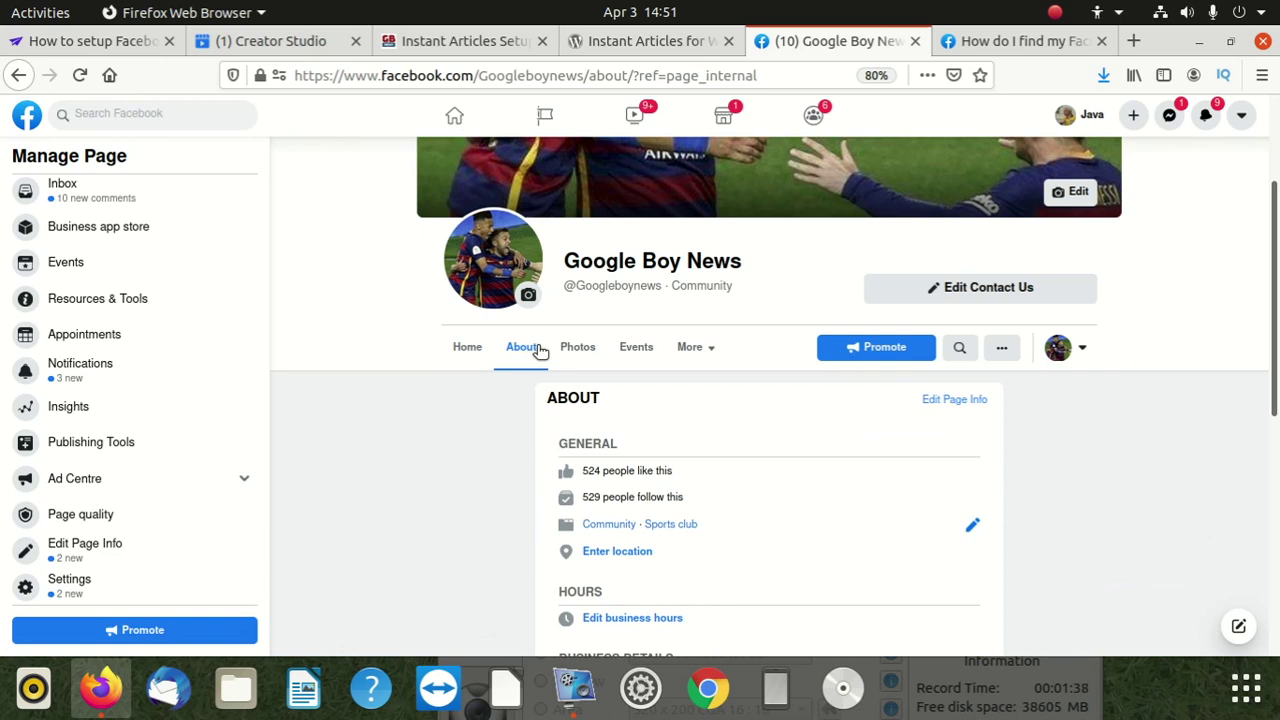
pyautogui.scroll(-5, 540, 490)
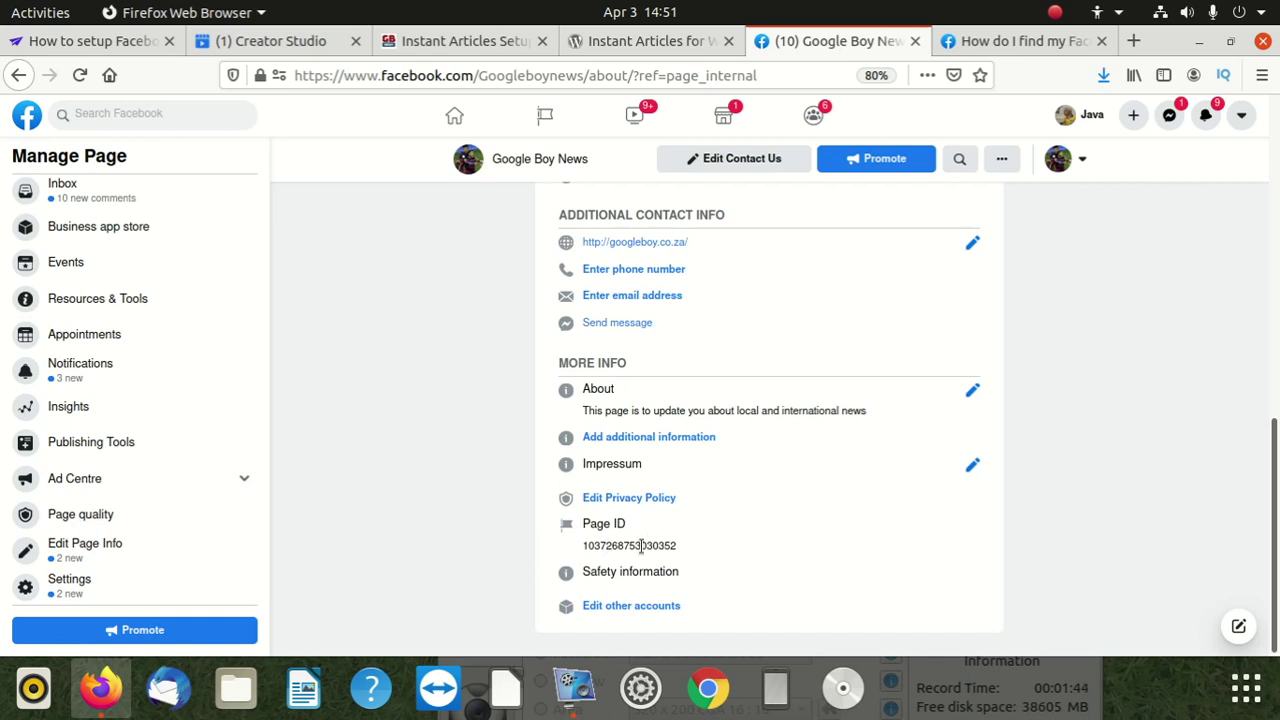
pyautogui.doubleClick(641, 545)
pyautogui.rightClick(642, 547)
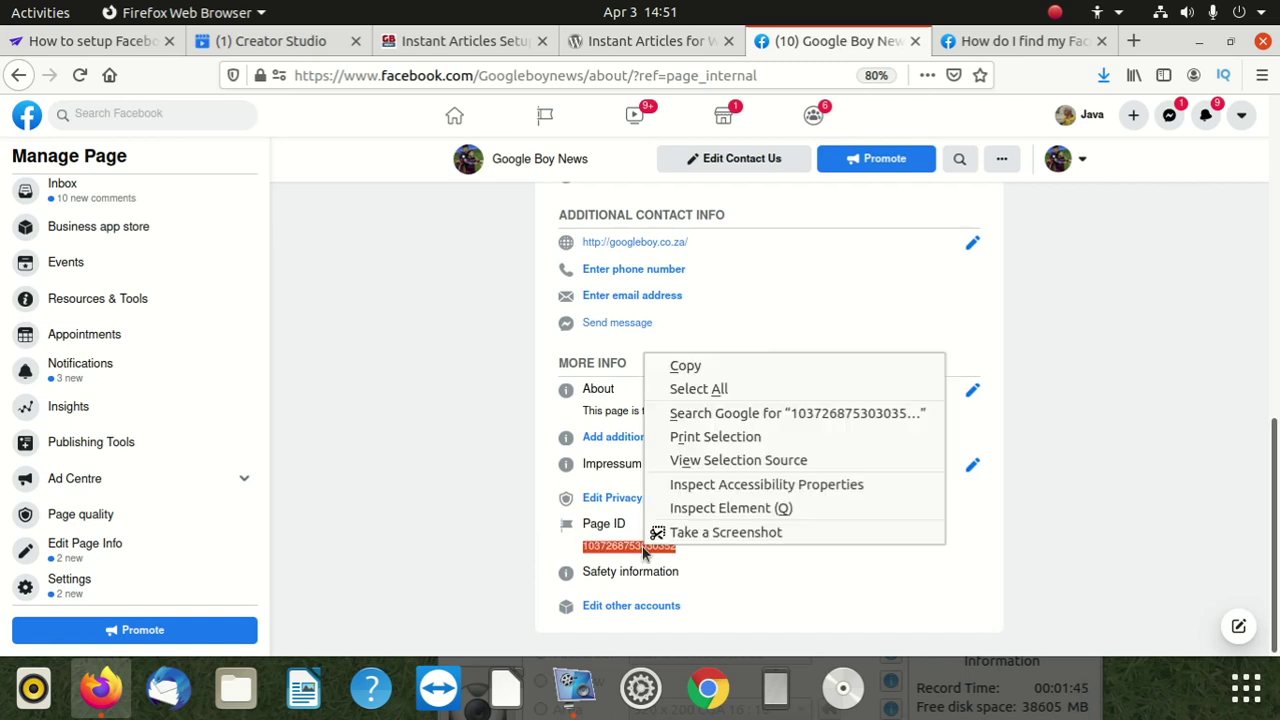
pyautogui.click(690, 367)
pyautogui.scroll(1, 684, 480)
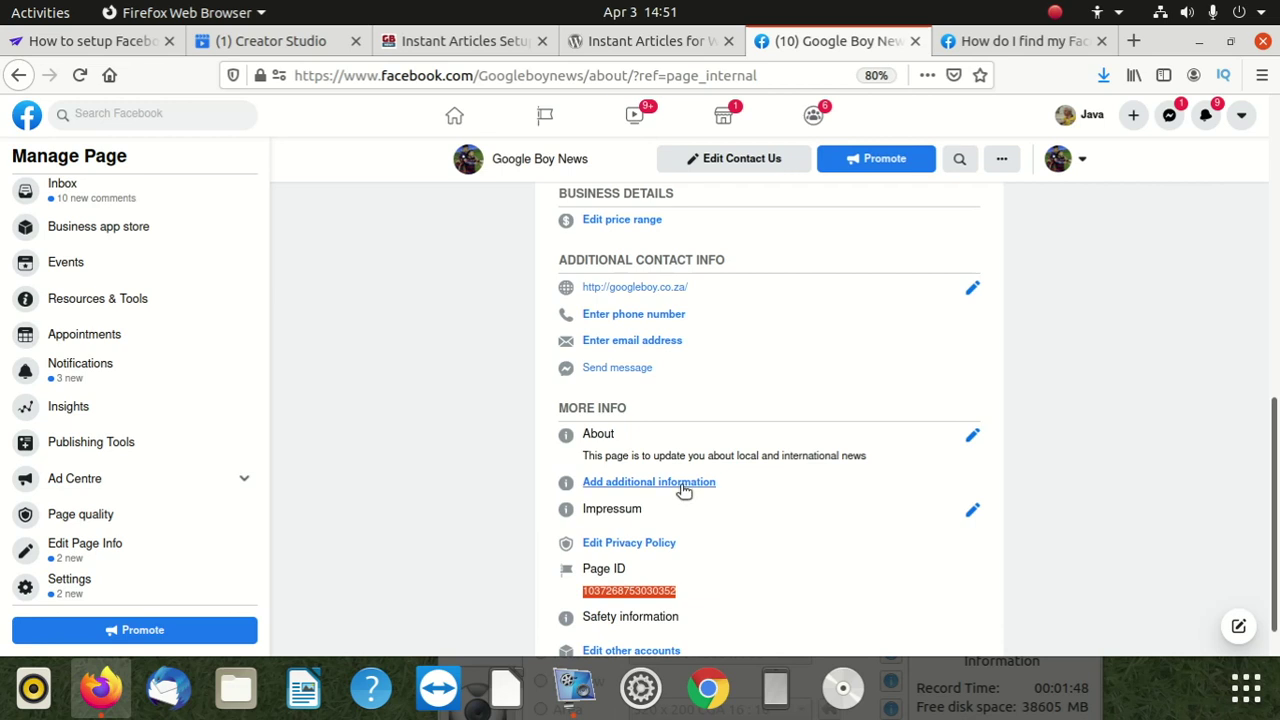
pyautogui.scroll(-1, 684, 490)
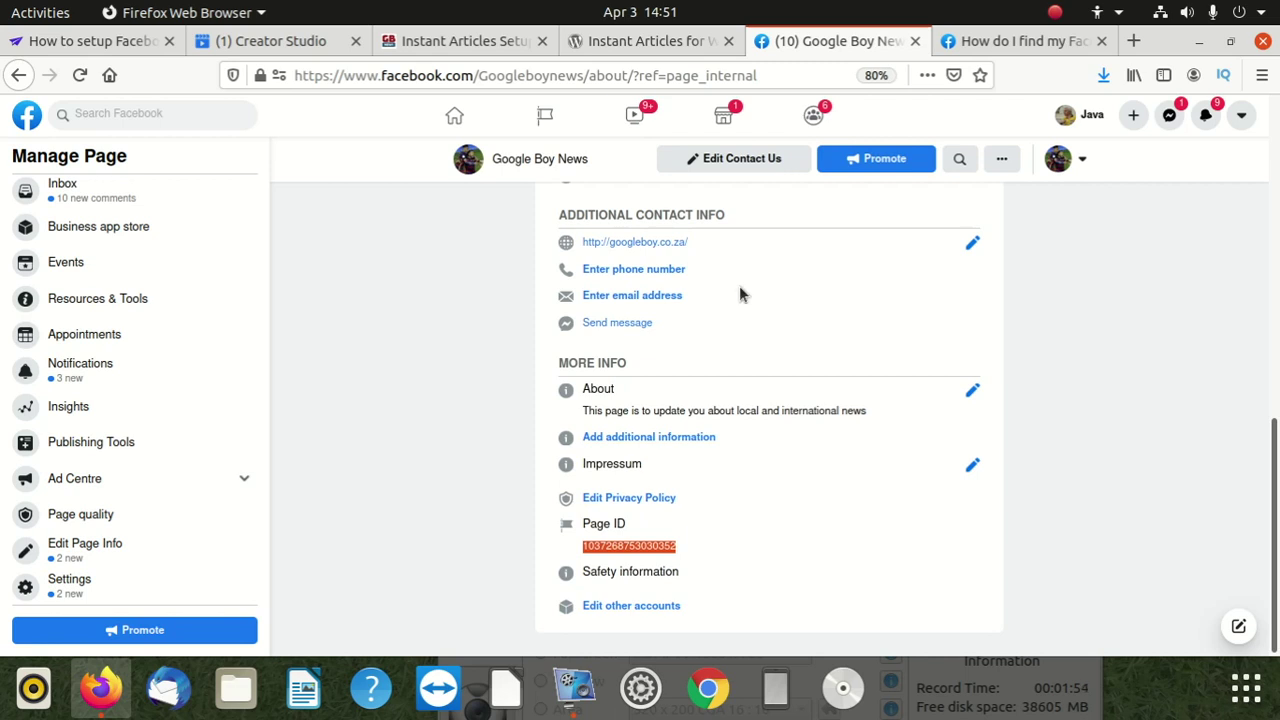
pyautogui.click(971, 245)
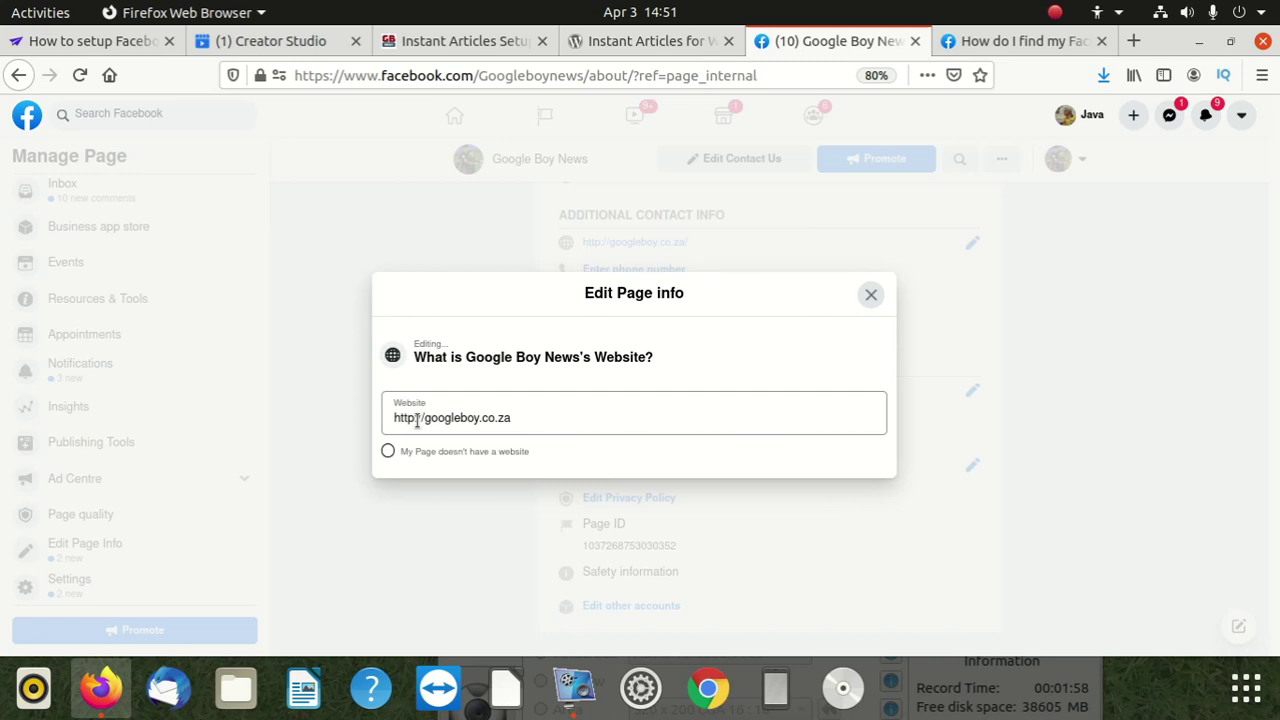
pyautogui.click(411, 414)
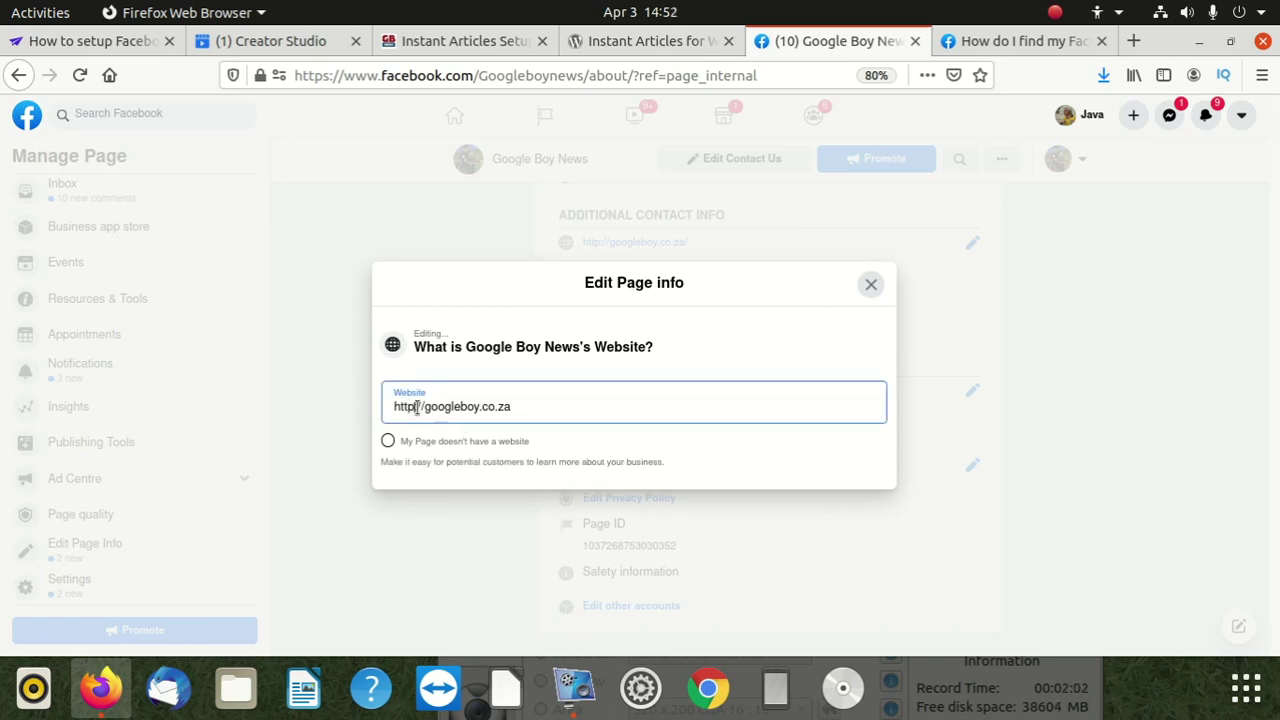
pyautogui.write('s')
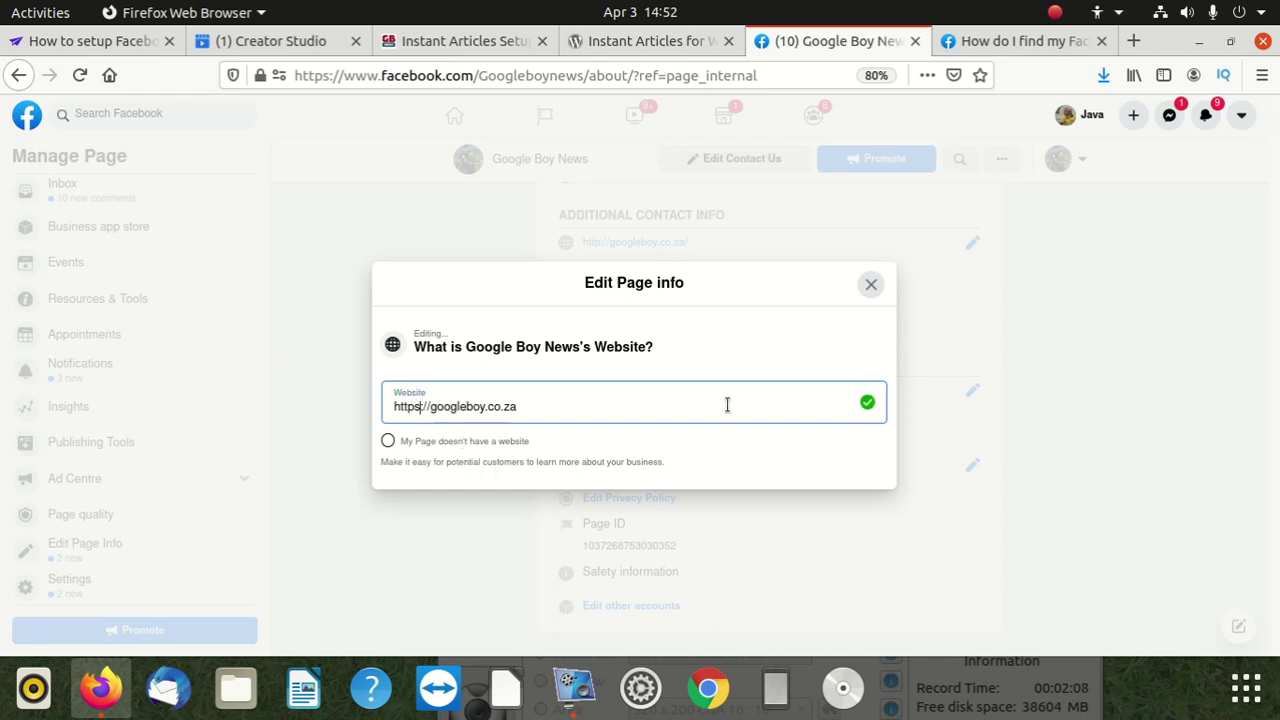
pyautogui.click(825, 354)
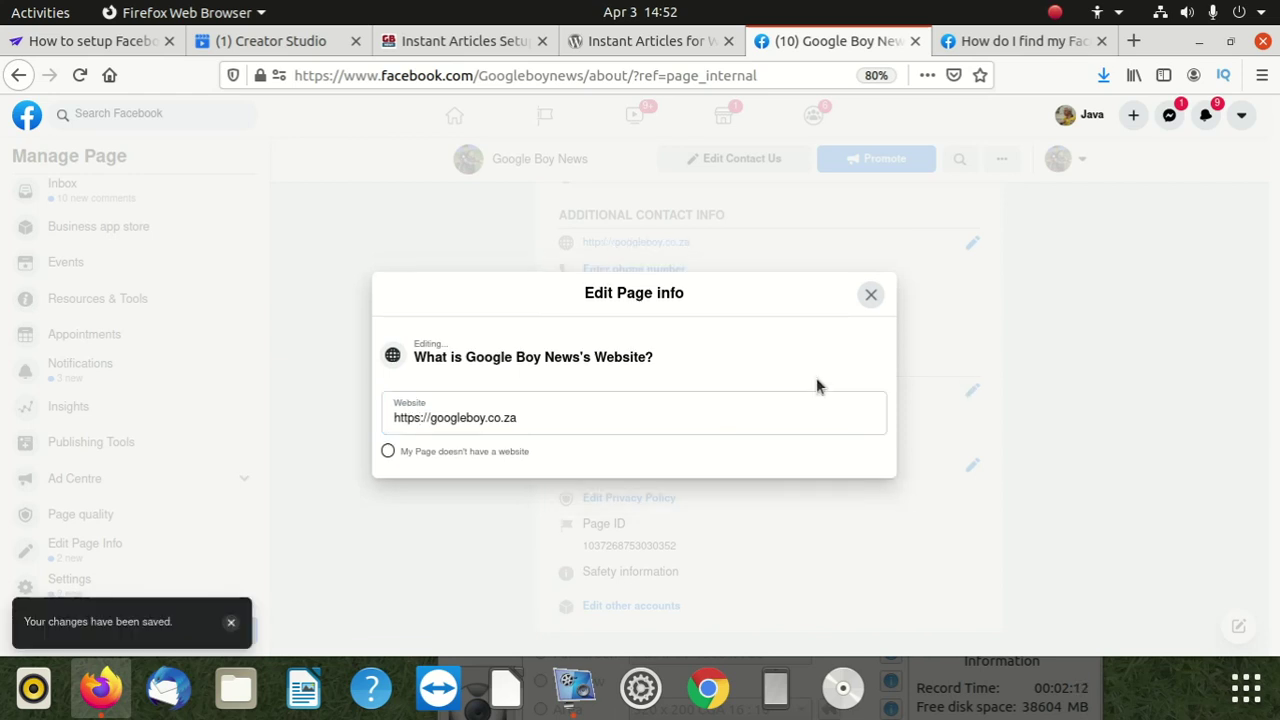
pyautogui.click(869, 300)
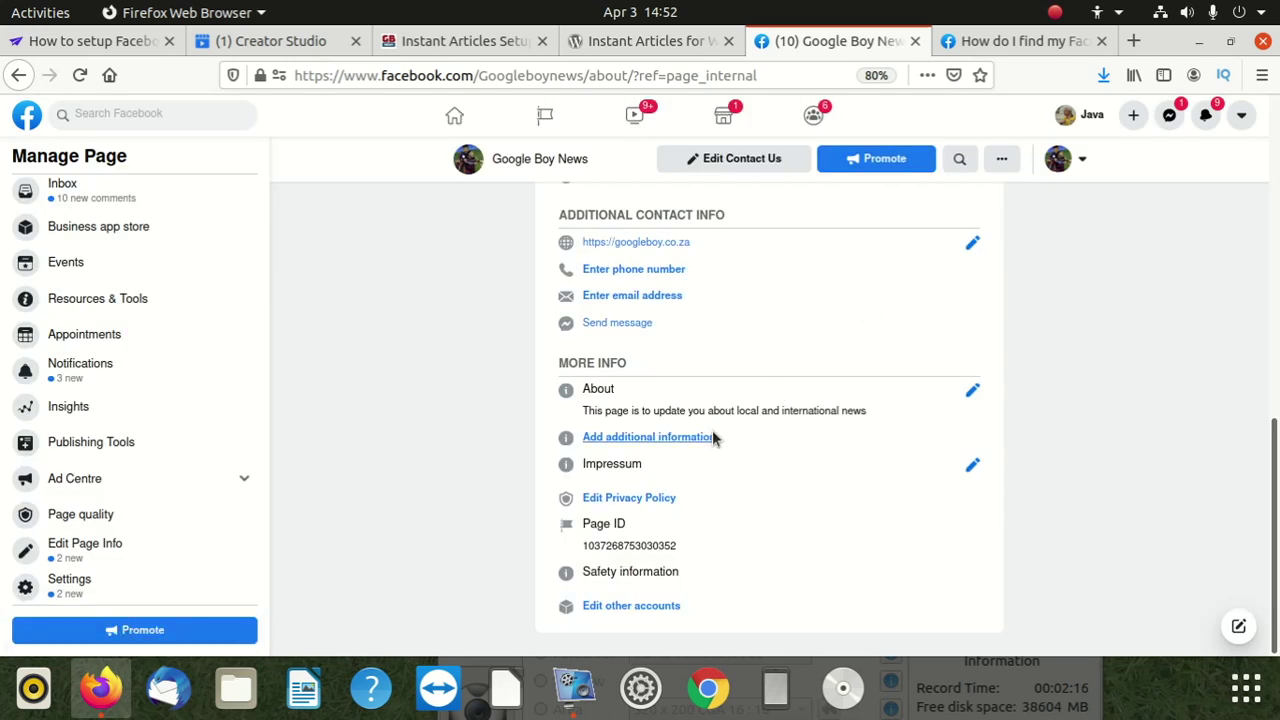
# Scroll the Google Boy News About page back up toward the Manage Page sidebar
pyautogui.scroll(3, 624, 465)
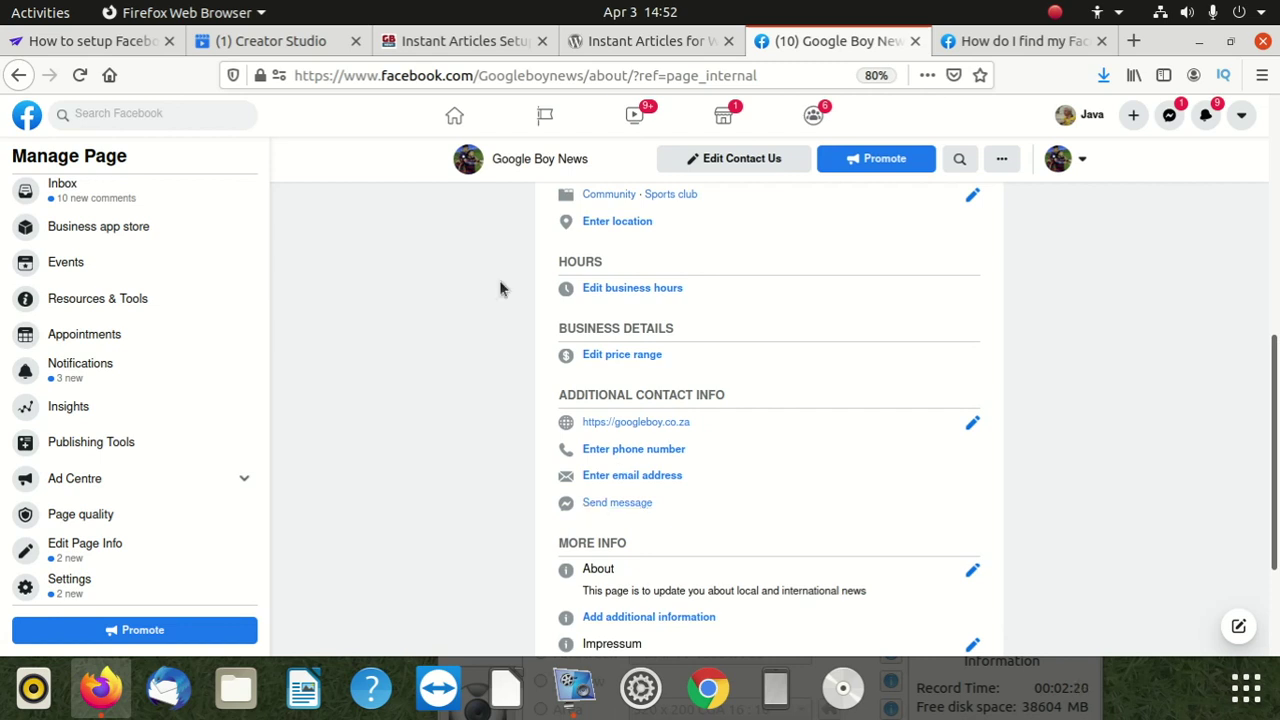
pyautogui.scroll(-3, 646, 308)
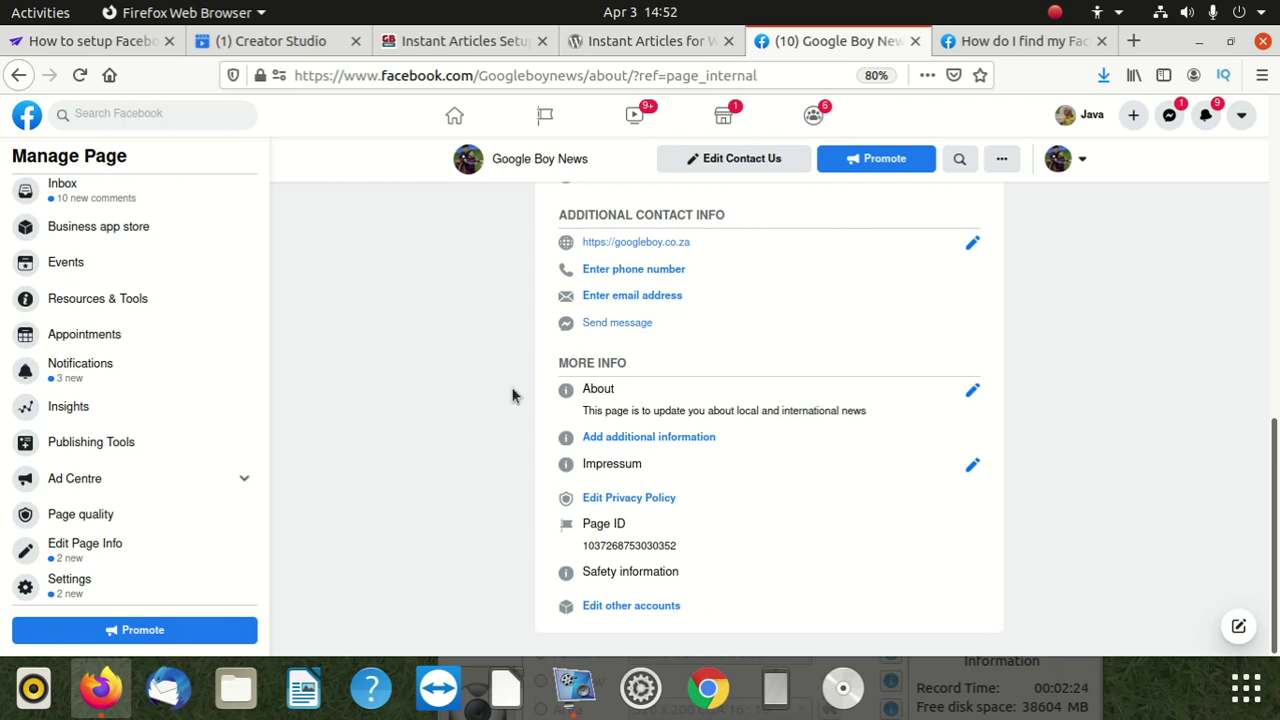
pyautogui.scroll(3, 473, 436)
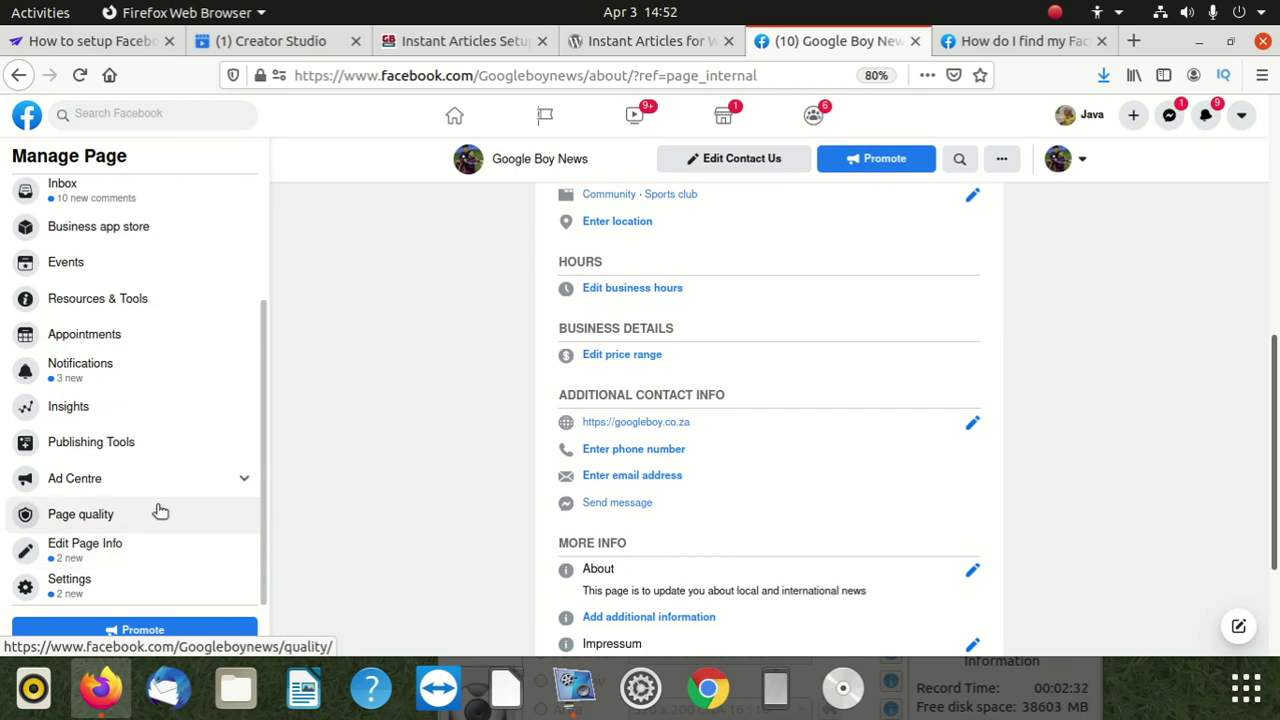
pyautogui.scroll(5, 279, 515)
pyautogui.scroll(3, 279, 515)
pyautogui.scroll(1, 493, 468)
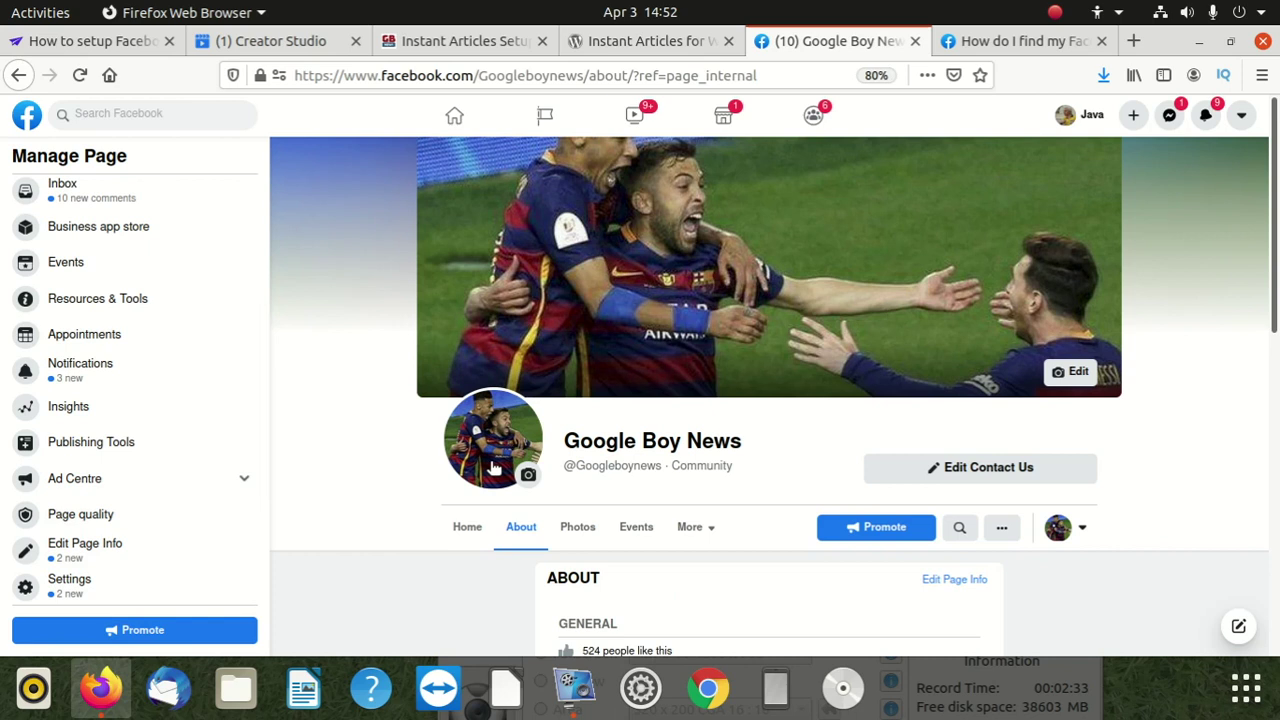
pyautogui.scroll(-2, 493, 468)
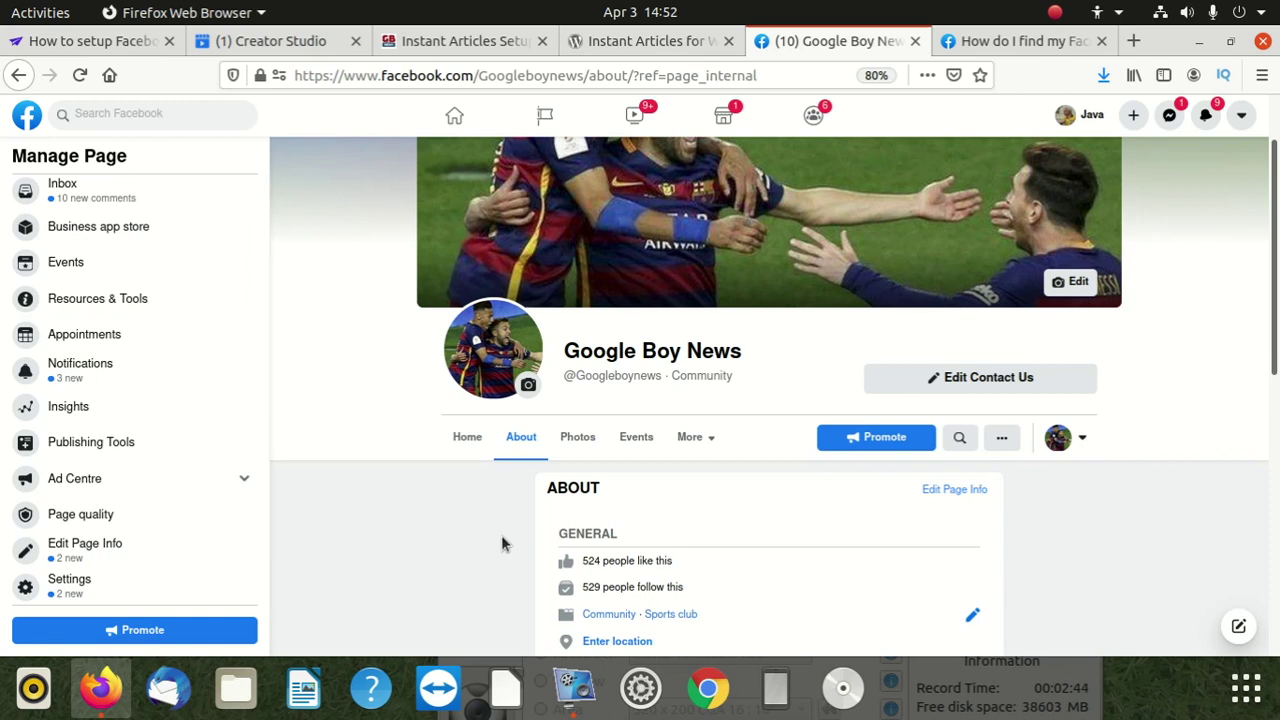
pyautogui.scroll(-3, 551, 549)
pyautogui.scroll(-2, 551, 549)
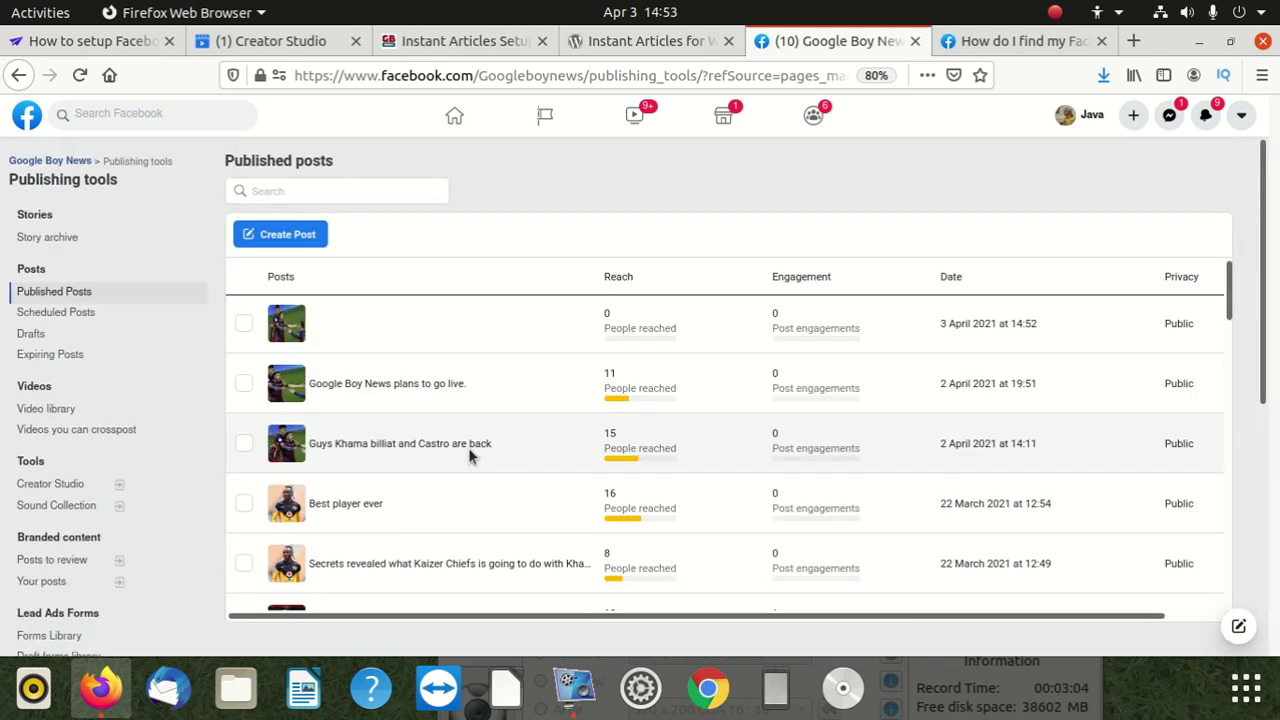
# Scroll the Publishing Tools sidebar to Instant Articles and open its Configuration
pyautogui.scroll(-5, 447, 464)
pyautogui.scroll(-3, 370, 495)
pyautogui.scroll(-3, 265, 516)
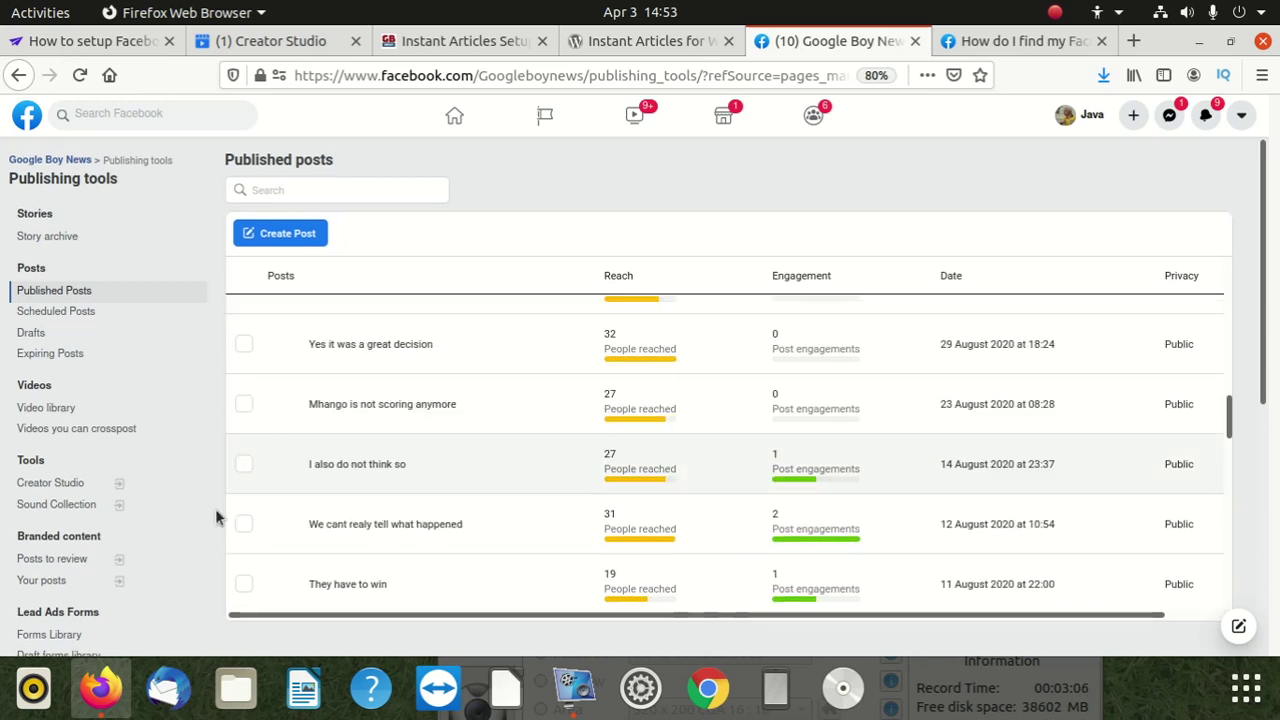
pyautogui.scroll(-5, 215, 510)
pyautogui.scroll(3, 170, 480)
pyautogui.scroll(2, 172, 466)
pyautogui.scroll(-2, 142, 527)
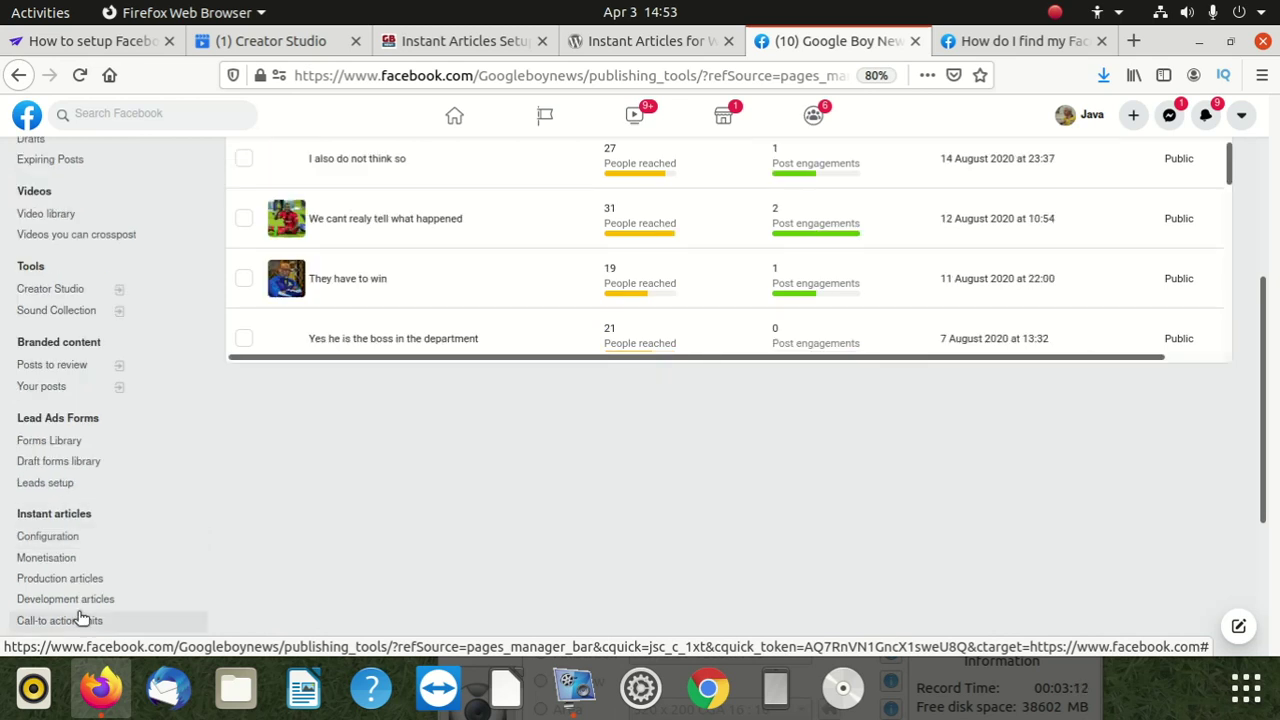
pyautogui.scroll(-3, 90, 575)
pyautogui.scroll(-1, 90, 582)
pyautogui.scroll(3, 96, 468)
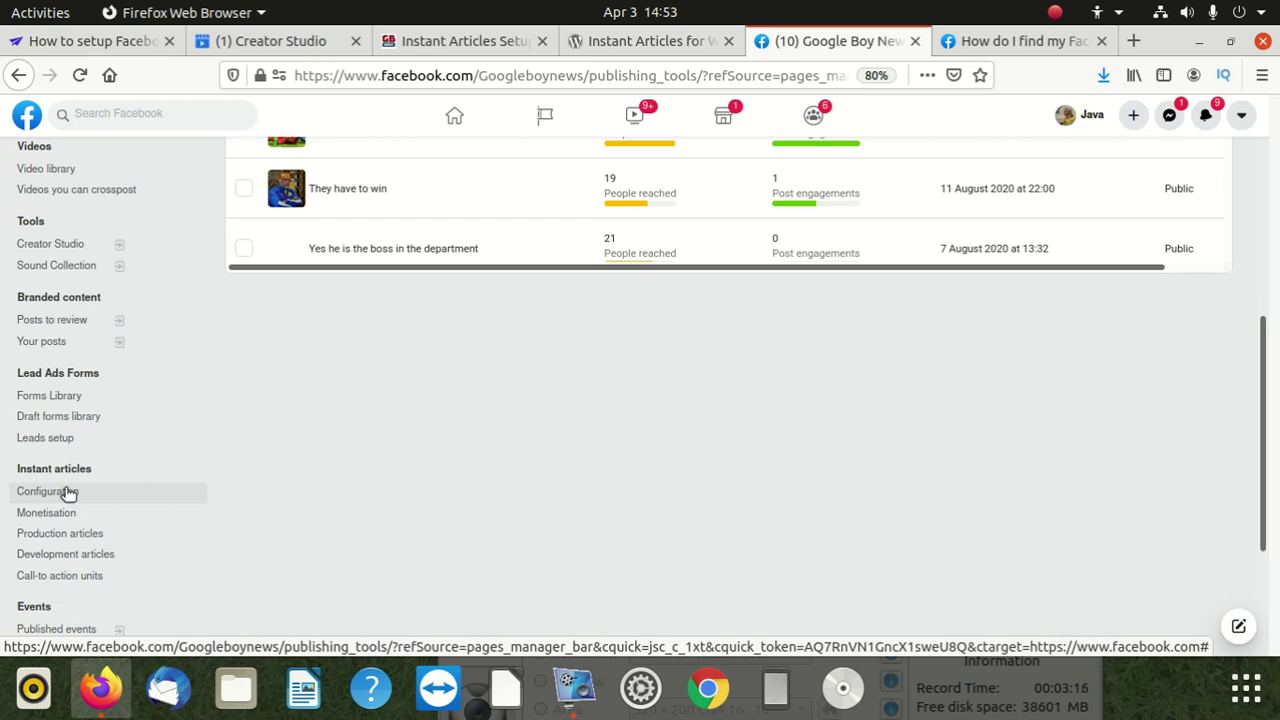
pyautogui.click(66, 493)
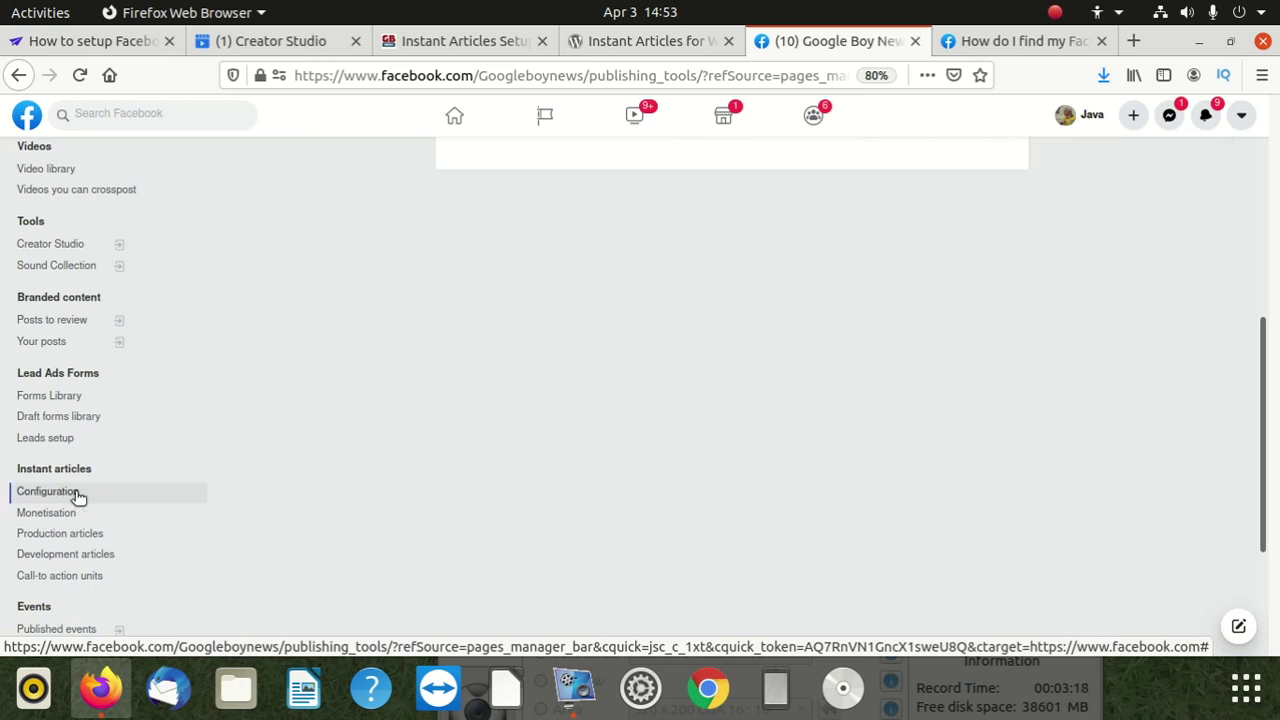
pyautogui.scroll(5, 678, 410)
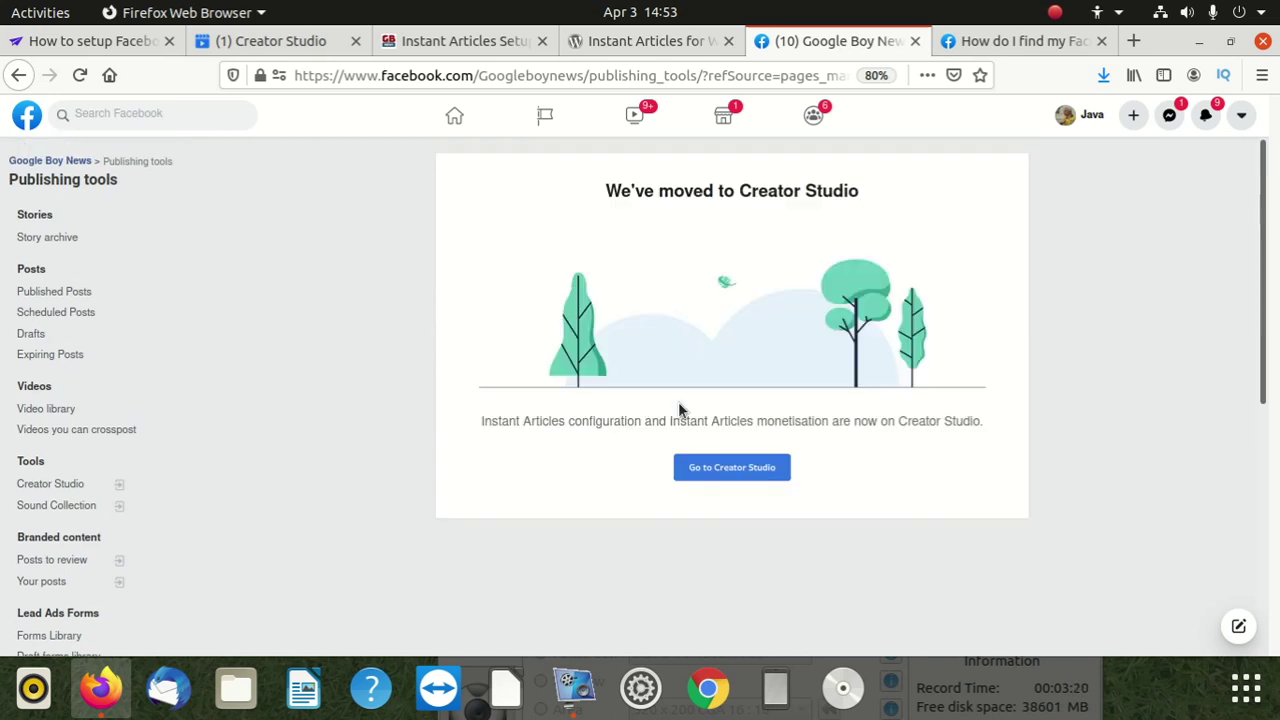
pyautogui.scroll(-3, 686, 419)
pyautogui.scroll(3, 700, 350)
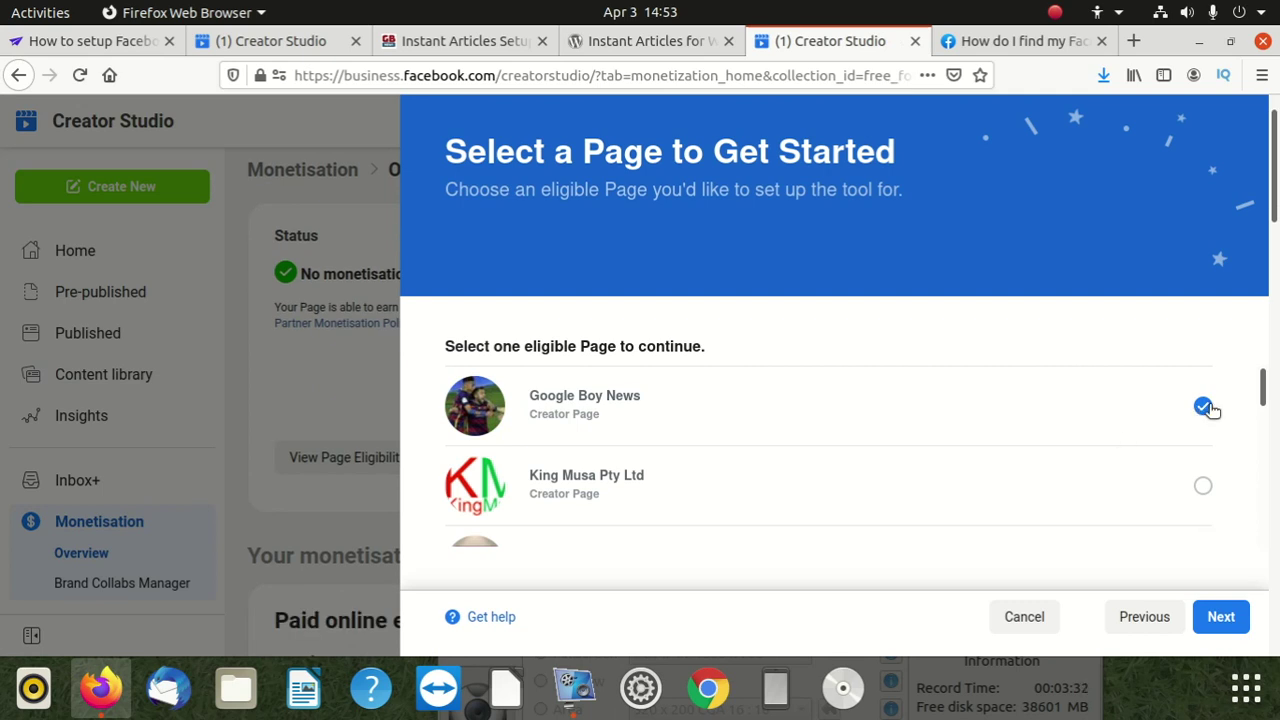
# Continue the Instant Articles setup with Google Boy News as the page
pyautogui.click(1221, 617)
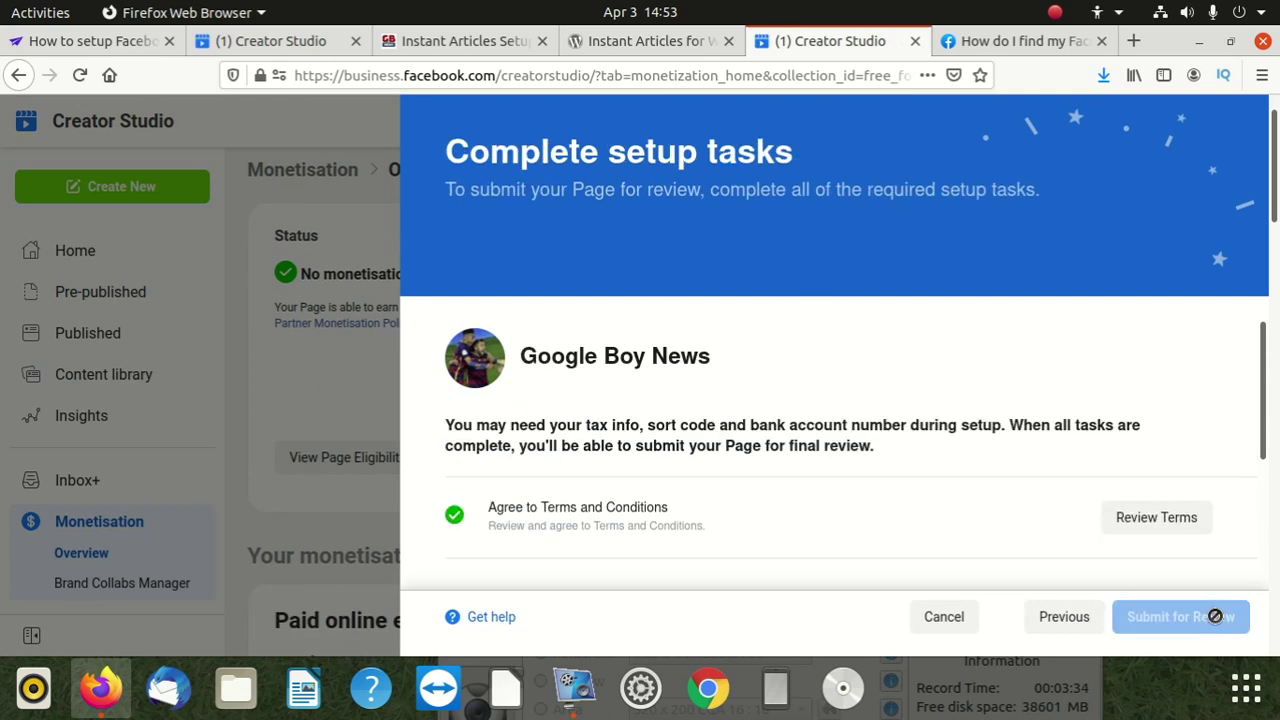
pyautogui.scroll(-1, 1071, 481)
pyautogui.scroll(-2, 900, 479)
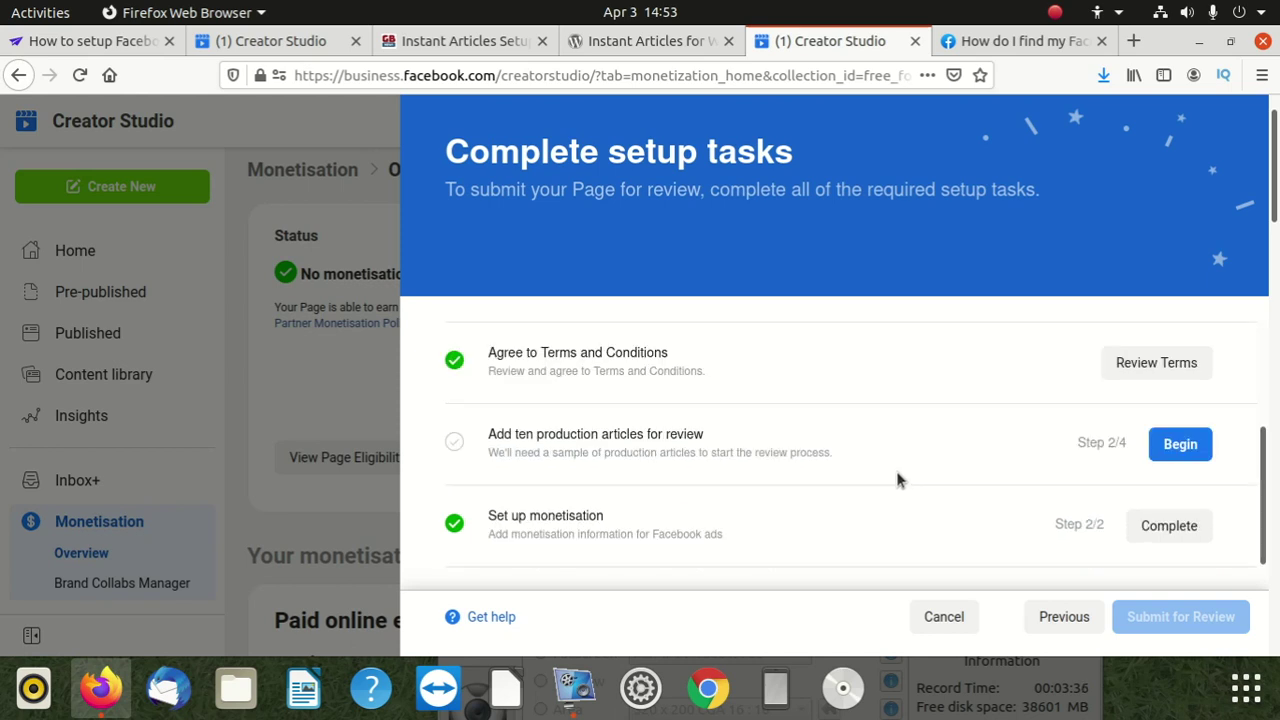
pyautogui.scroll(-3, 890, 465)
pyautogui.scroll(-2, 875, 445)
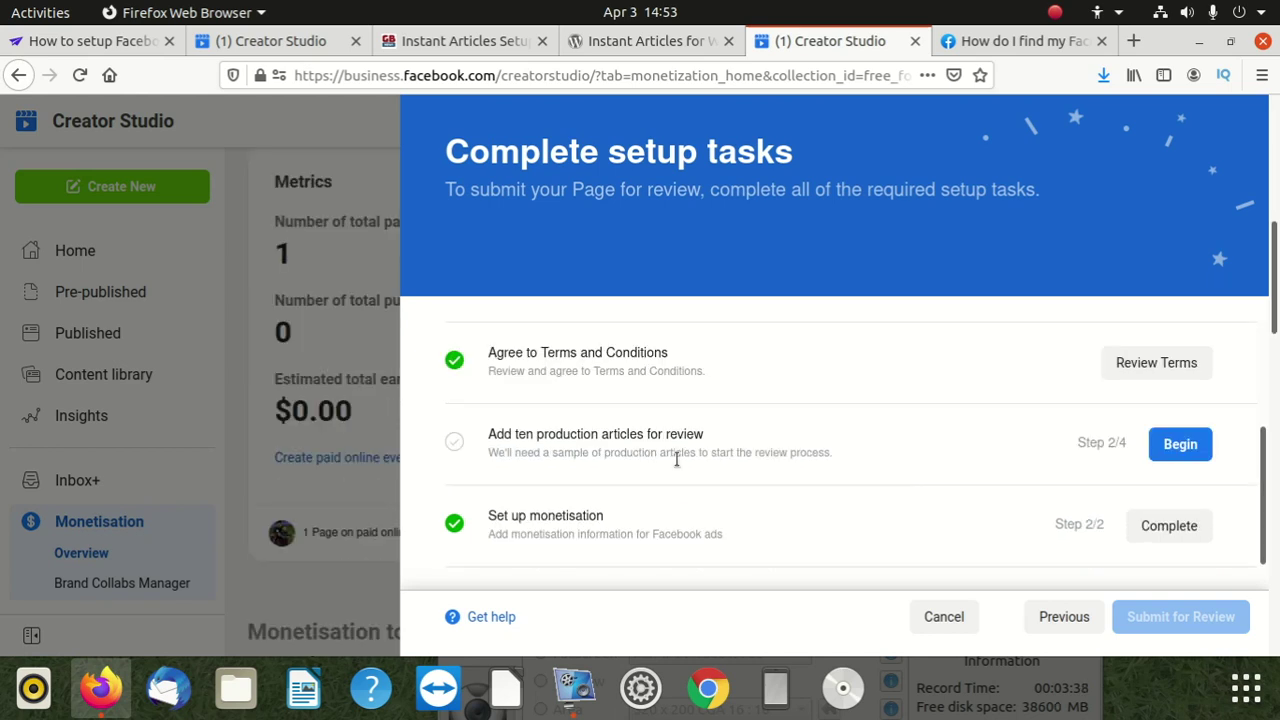
pyautogui.scroll(-2, 676, 465)
pyautogui.scroll(-1, 853, 482)
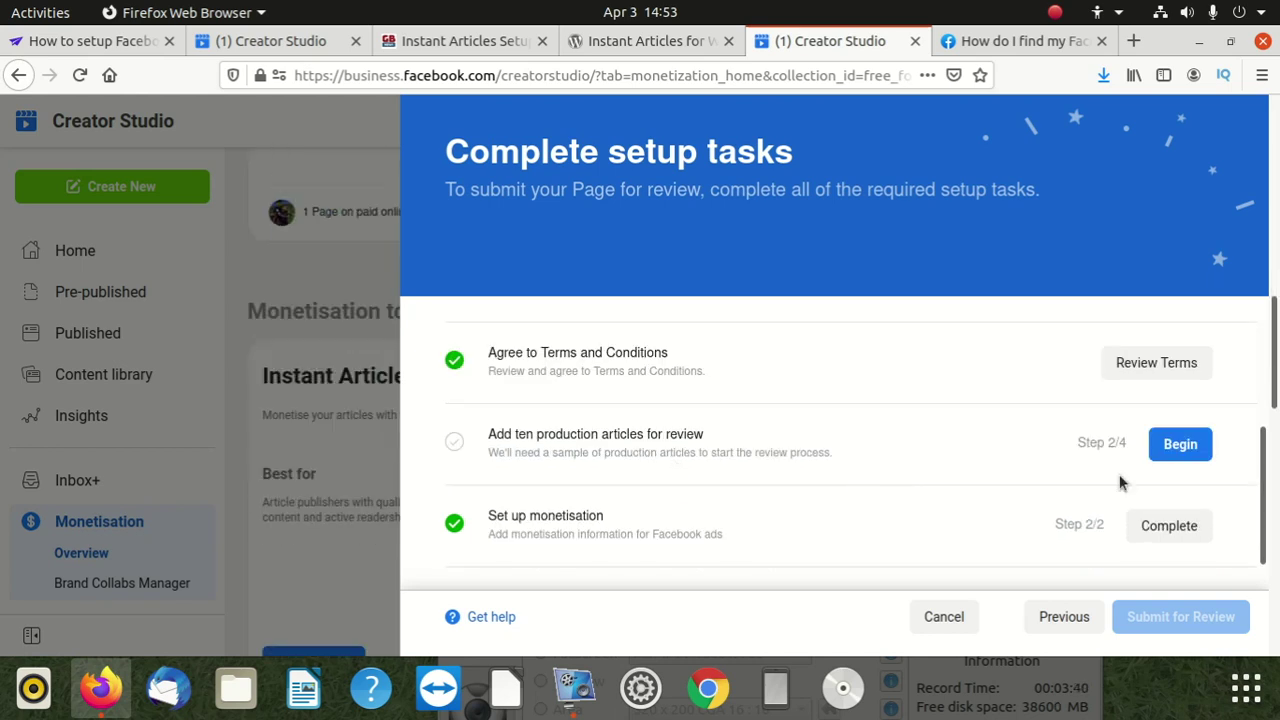
pyautogui.scroll(3, 1170, 450)
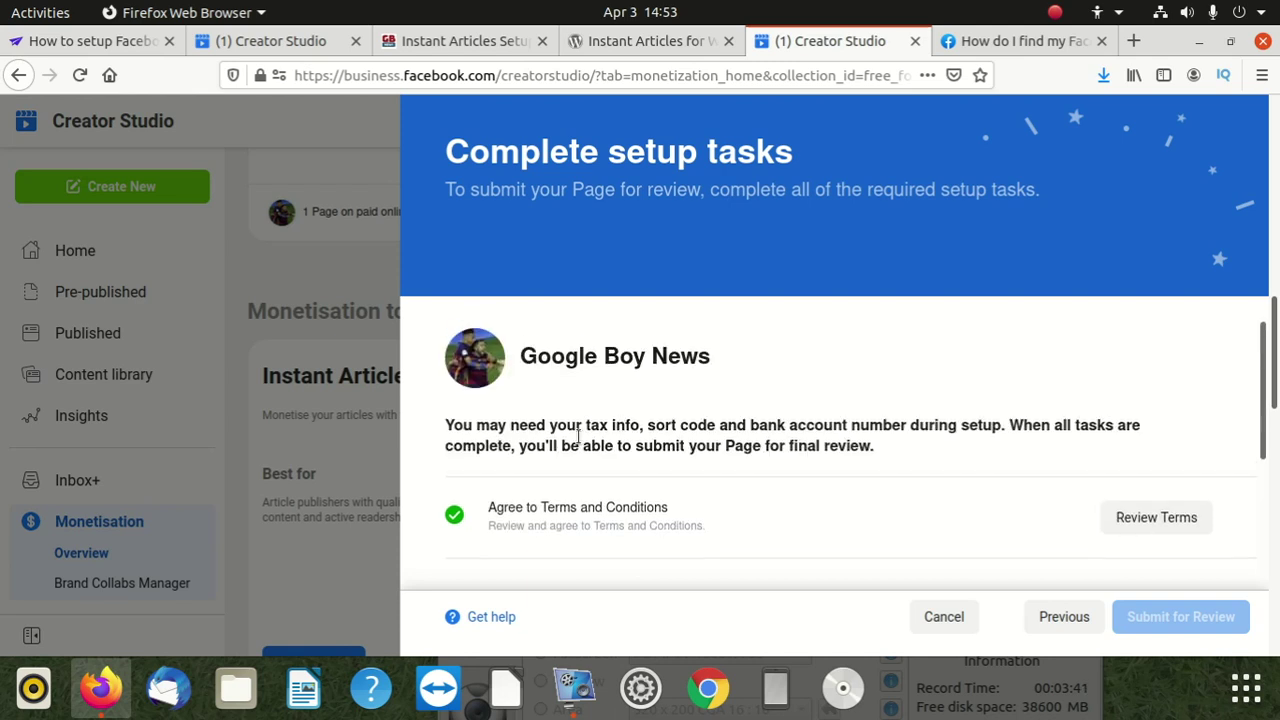
pyautogui.scroll(-3, 578, 440)
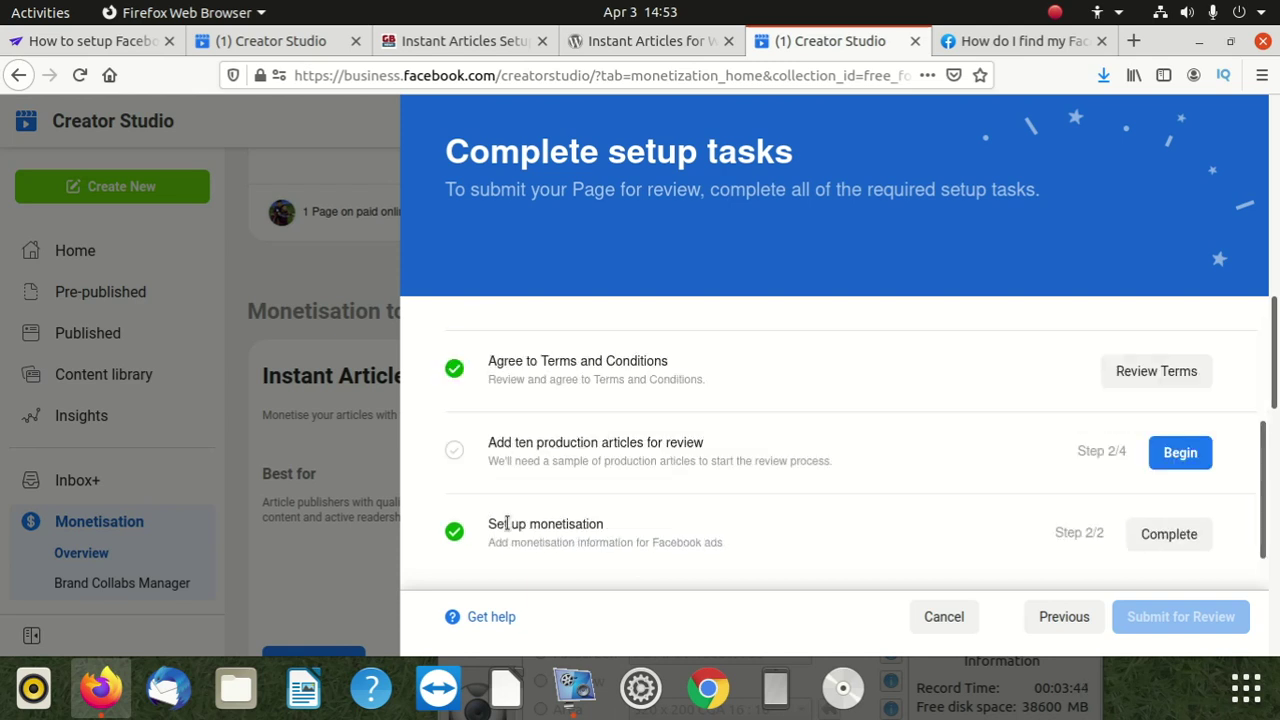
# Start adding production articles via RSS feed and bring up the WordPress Instant Articles settings
pyautogui.click(1180, 452)
pyautogui.scroll(-2, 953, 469)
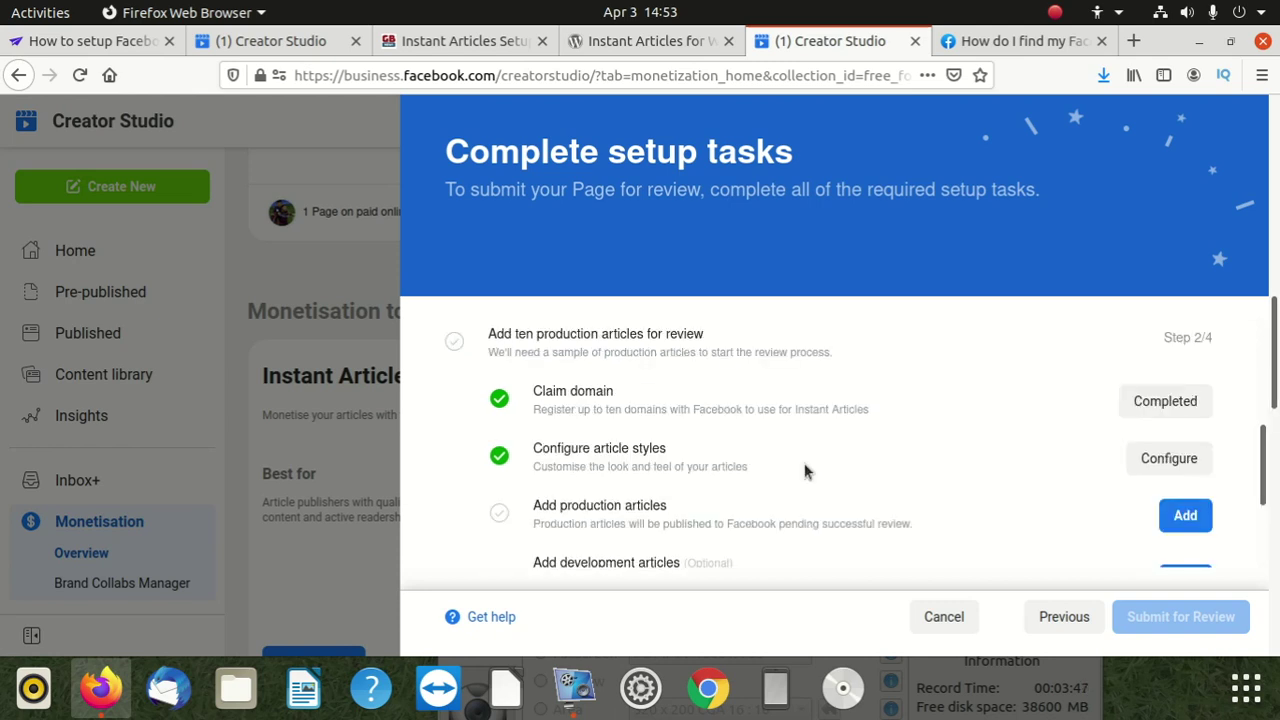
pyautogui.click(1185, 514)
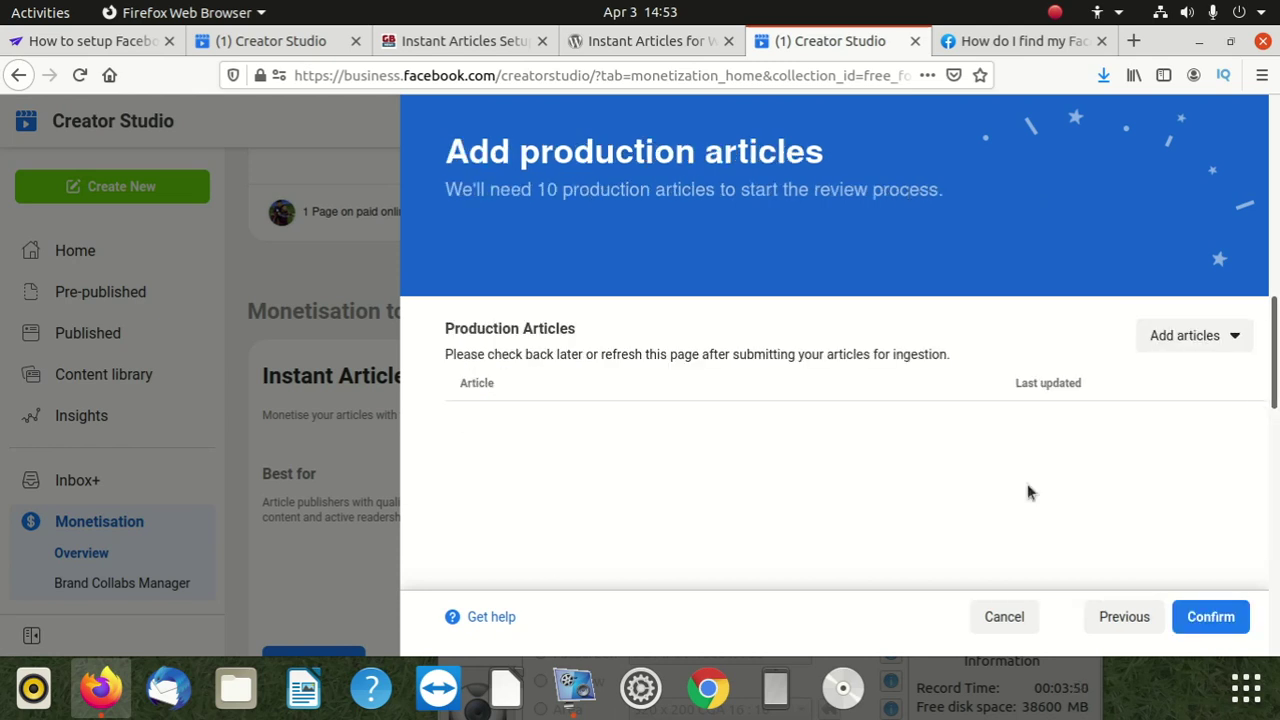
pyautogui.click(1192, 342)
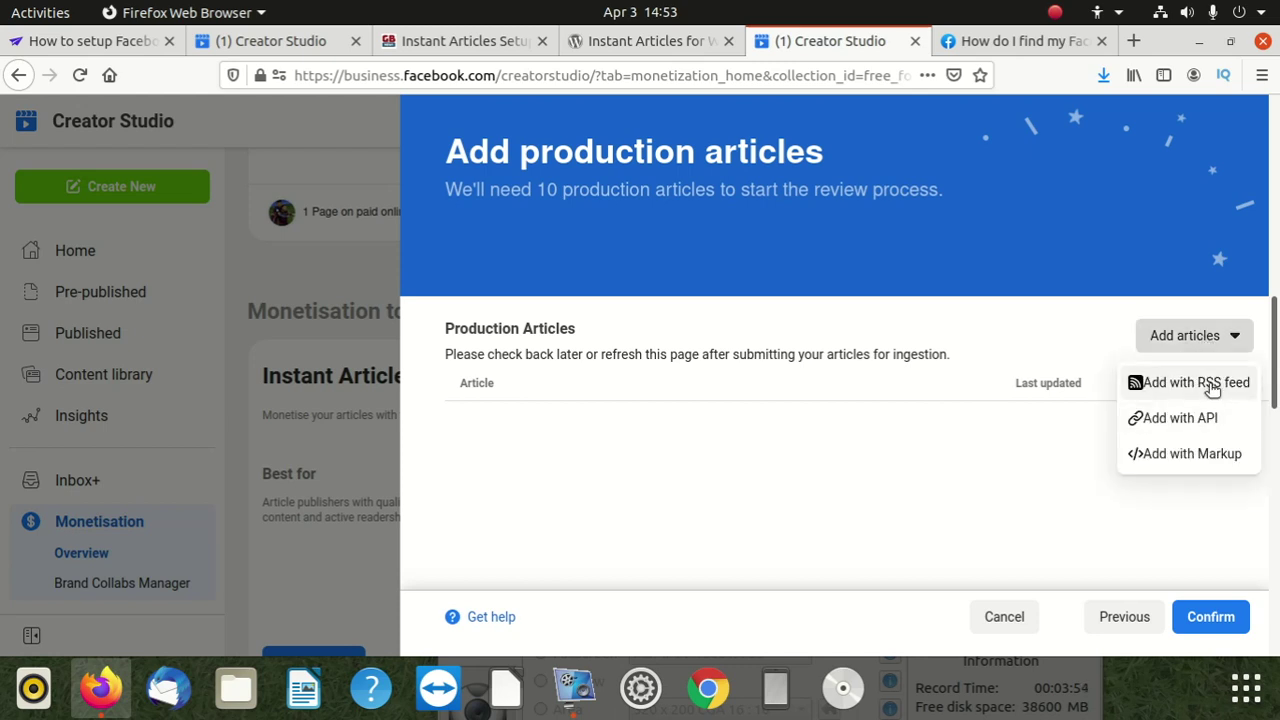
pyautogui.click(1212, 385)
pyautogui.click(432, 350)
pyautogui.click(458, 41)
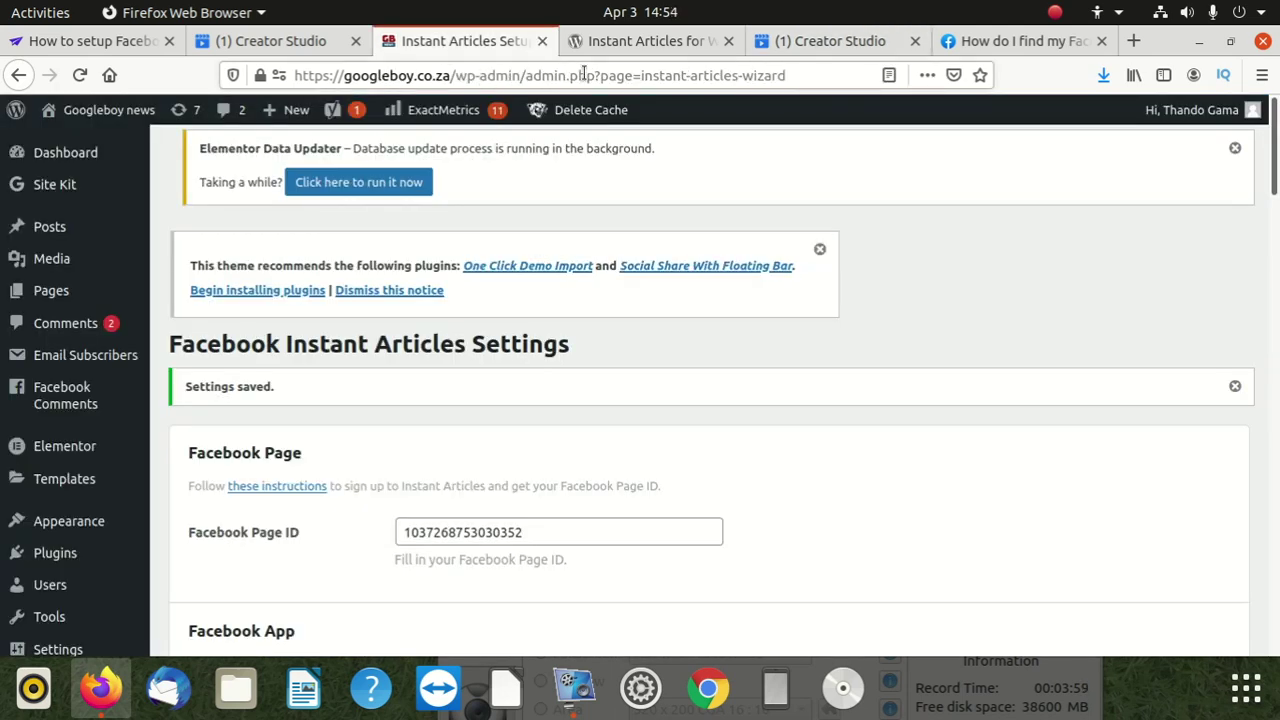
pyautogui.click(637, 39)
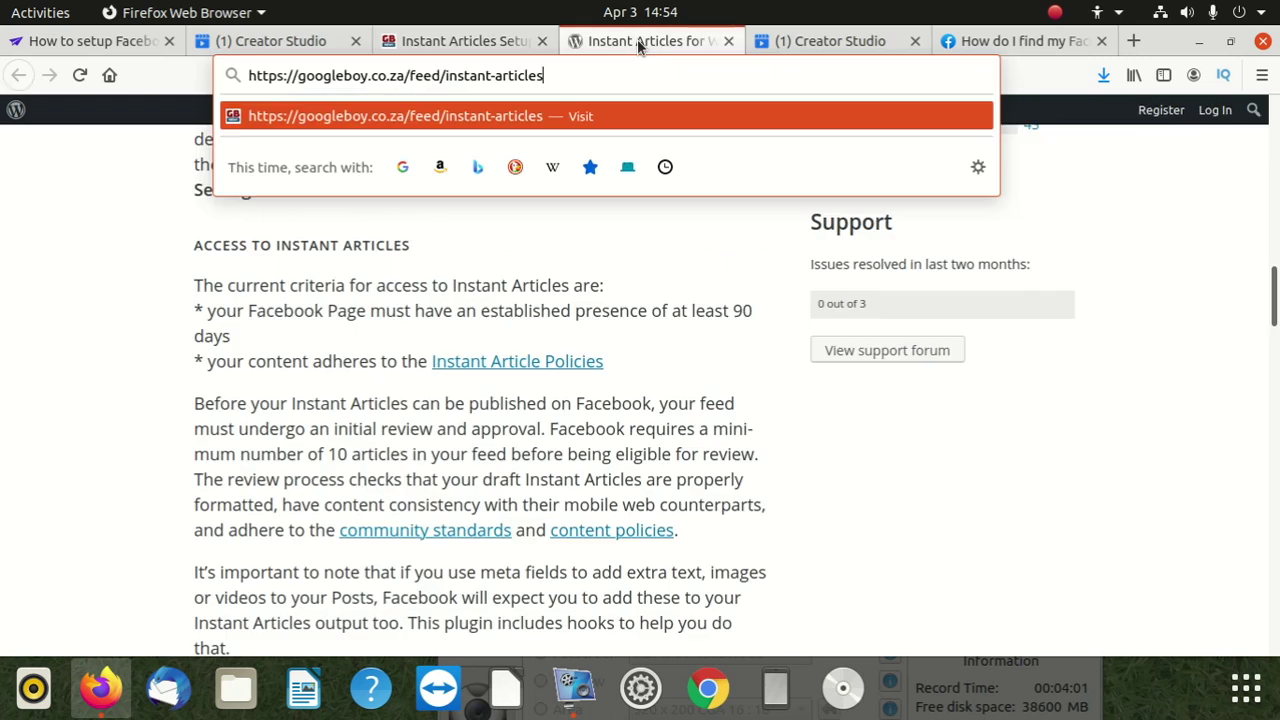
pyautogui.tripleClick(491, 76)
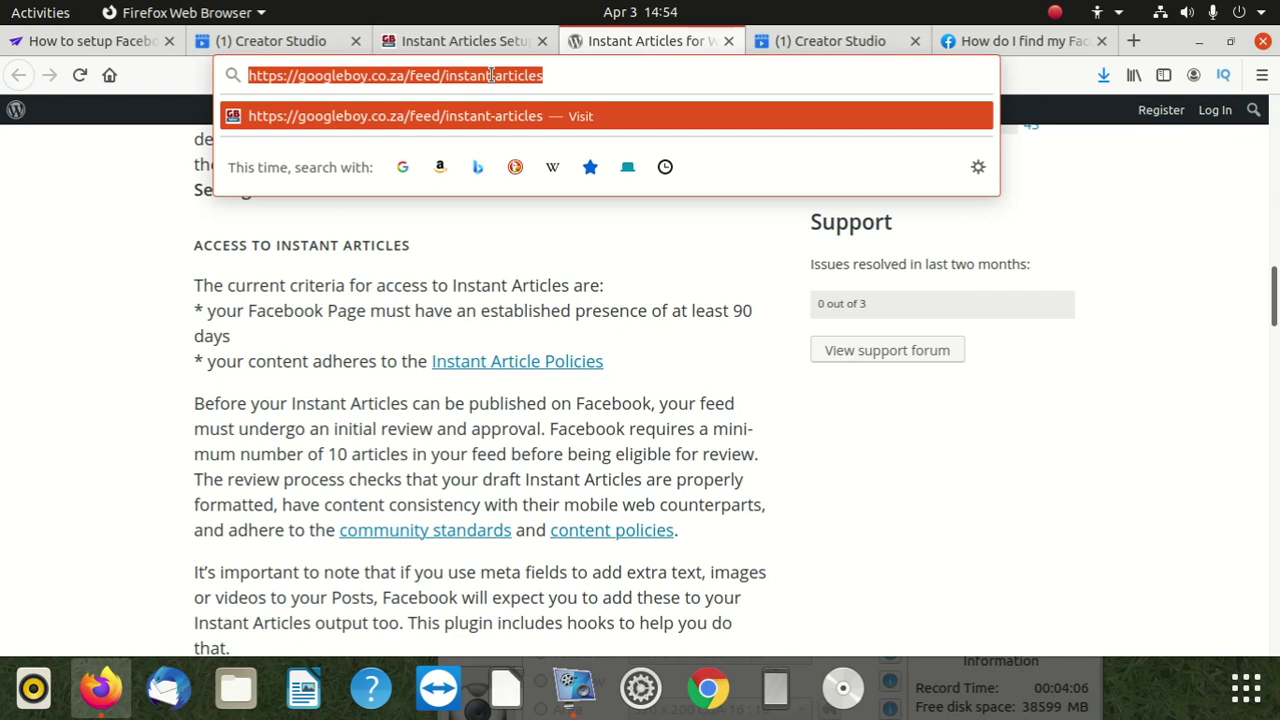
pyautogui.write('https://')
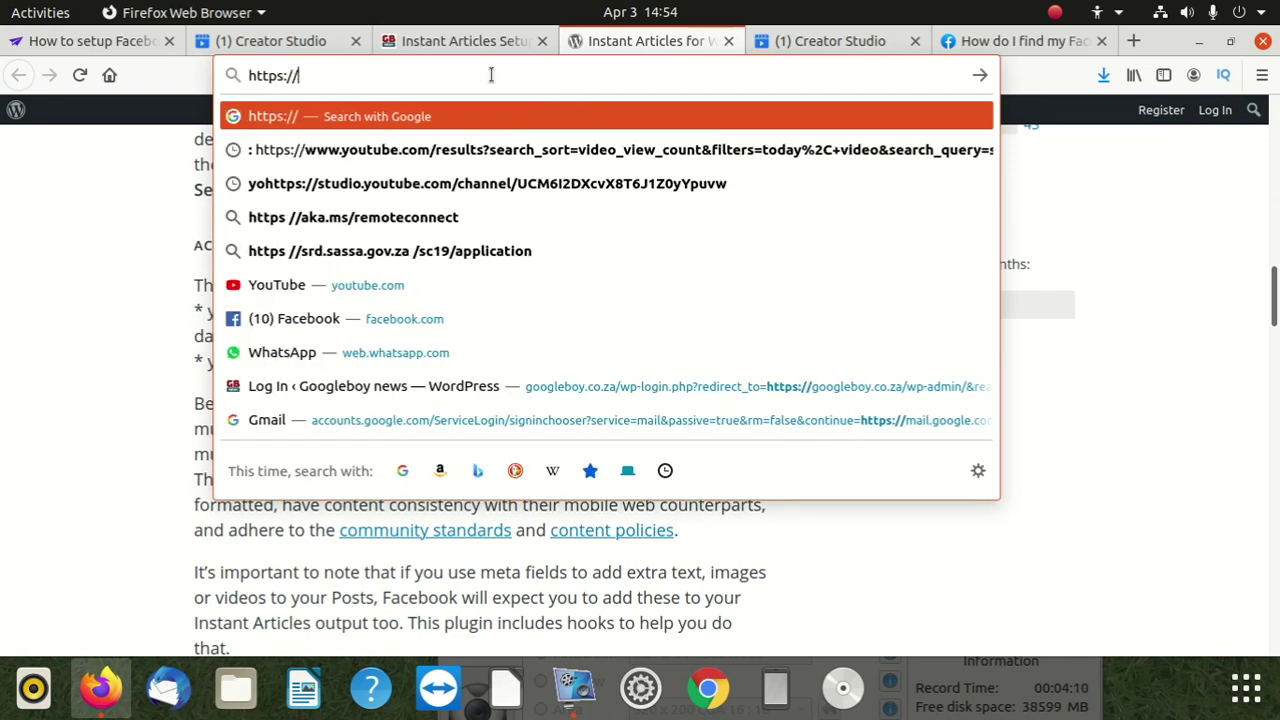
pyautogui.write('goo')
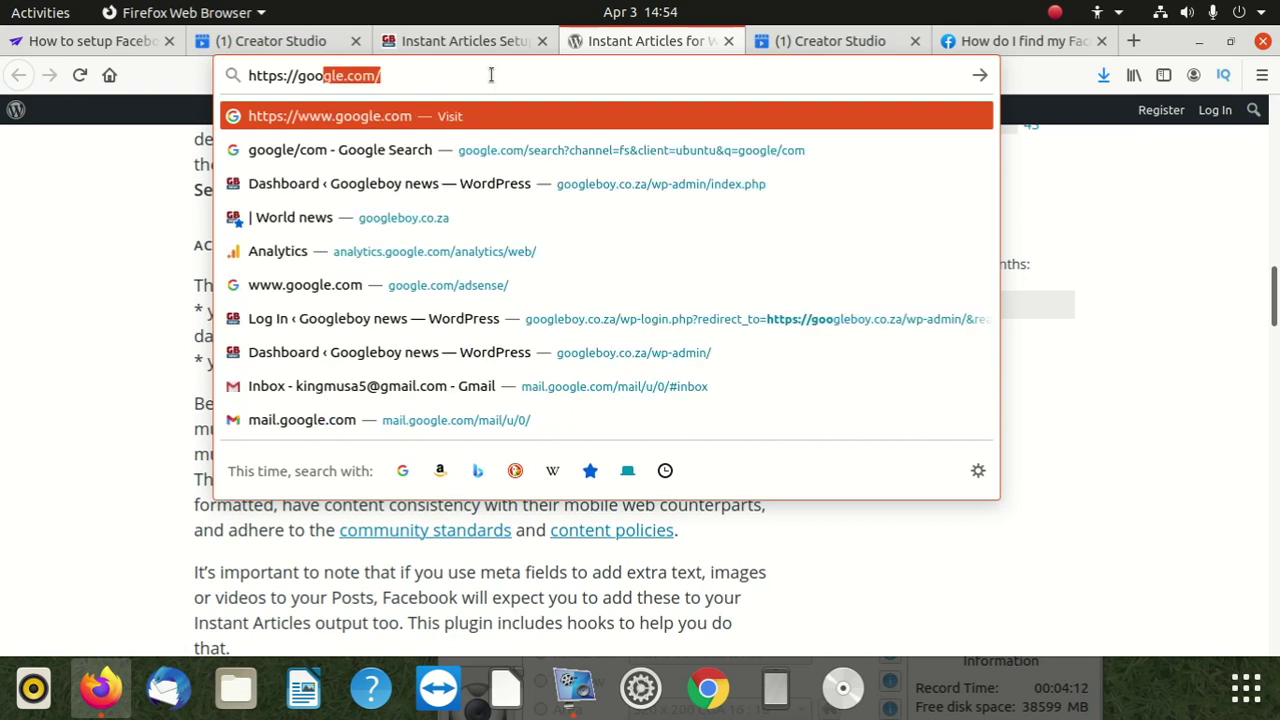
pyautogui.write('gleboy.co.za')
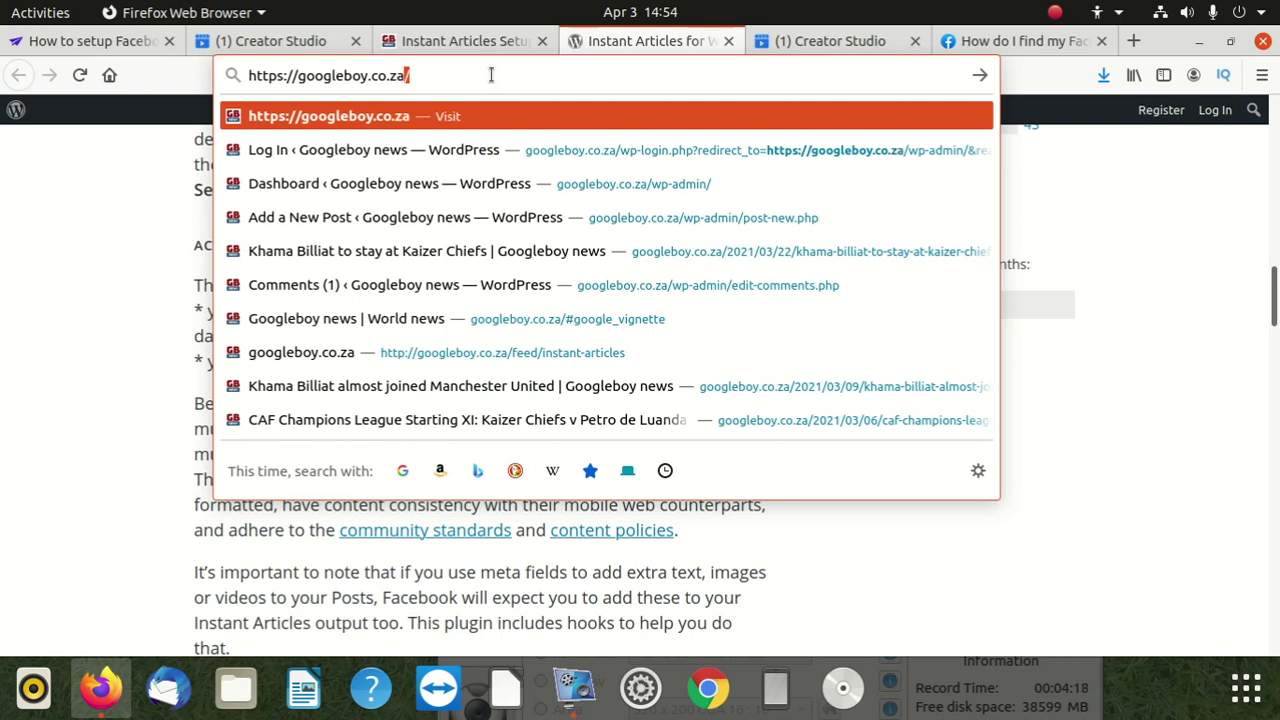
pyautogui.write('/feed')
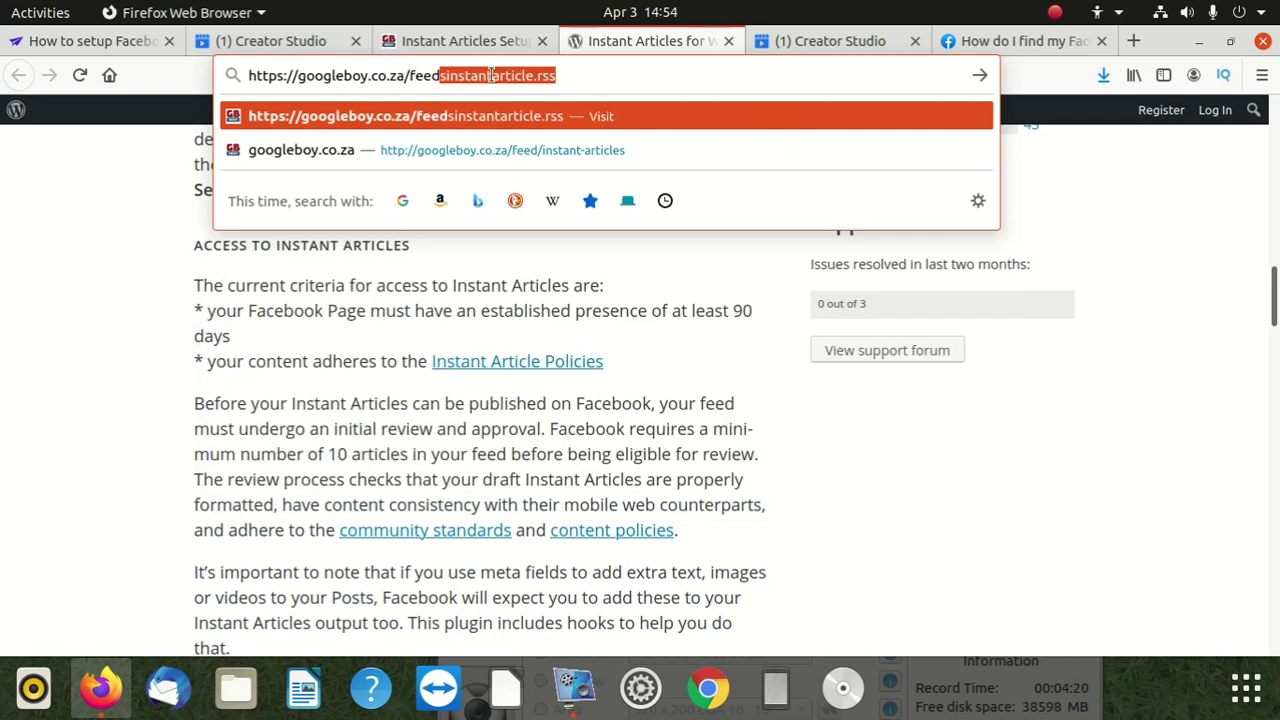
pyautogui.write('/')
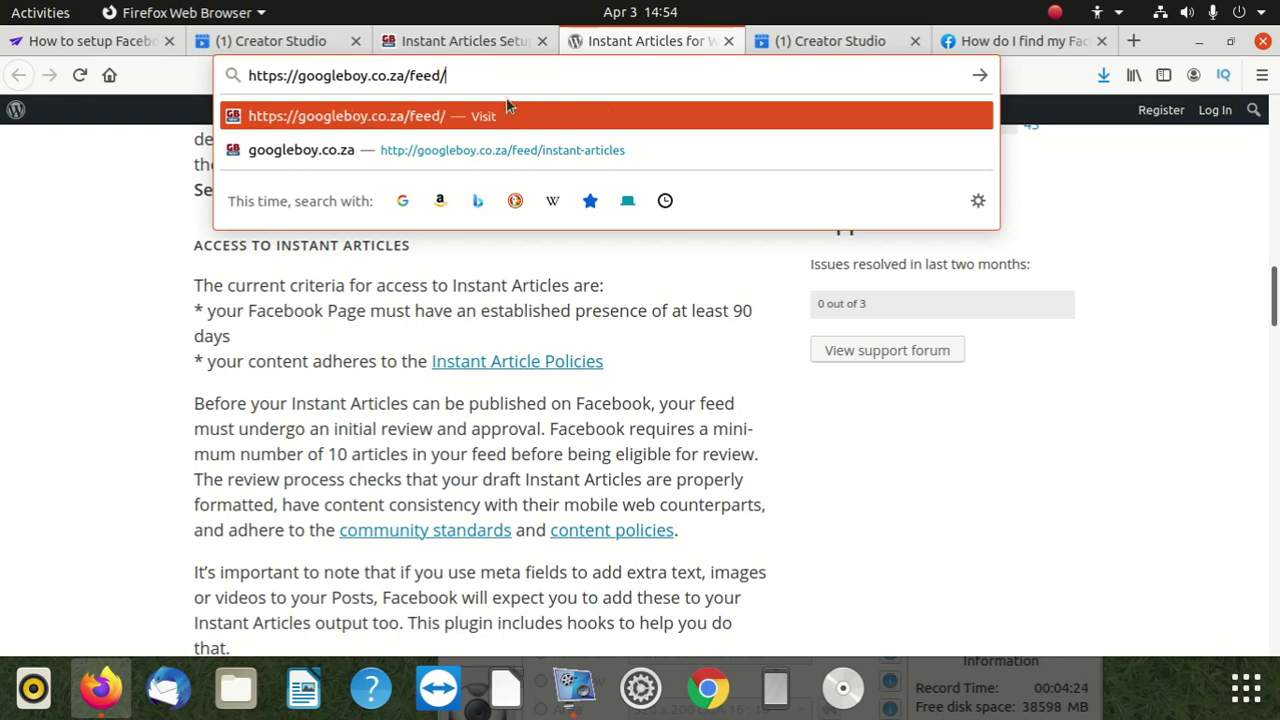
pyautogui.press('Down')
pyautogui.press('Return')
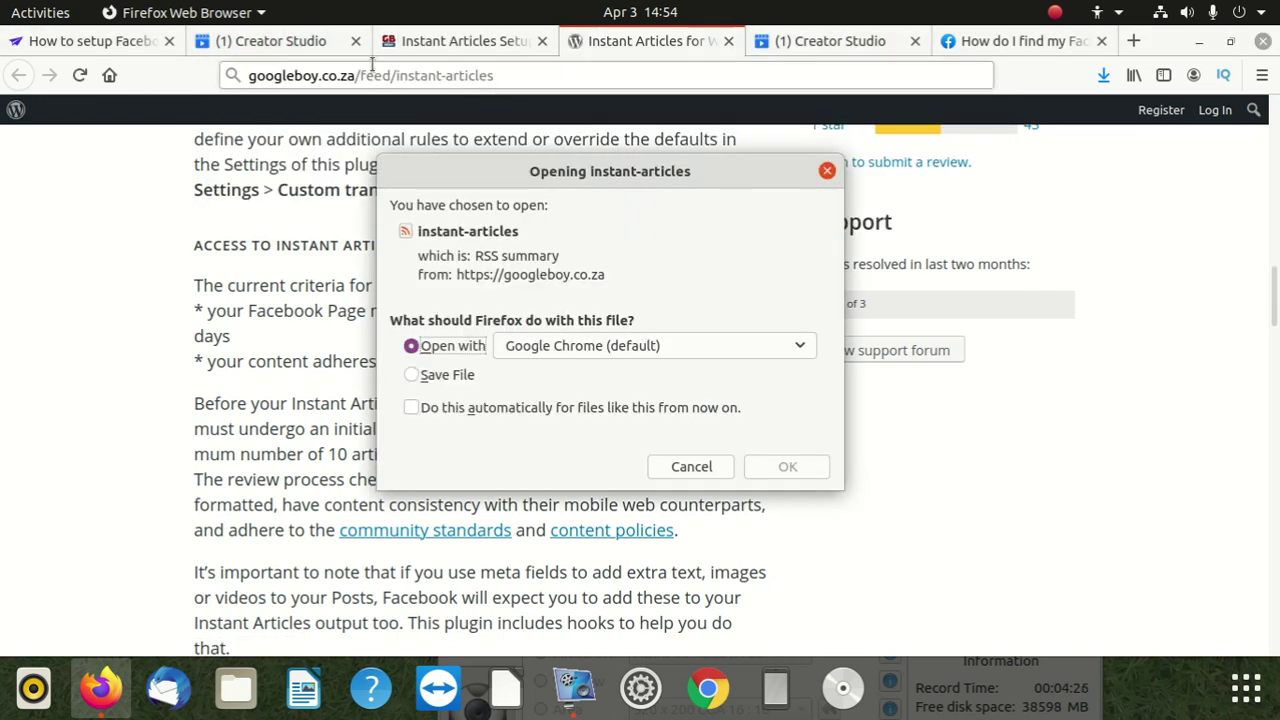
# Copy the instant-articles feed address from the browser's address bar
pyautogui.click(371, 75)
pyautogui.rightClick(372, 76)
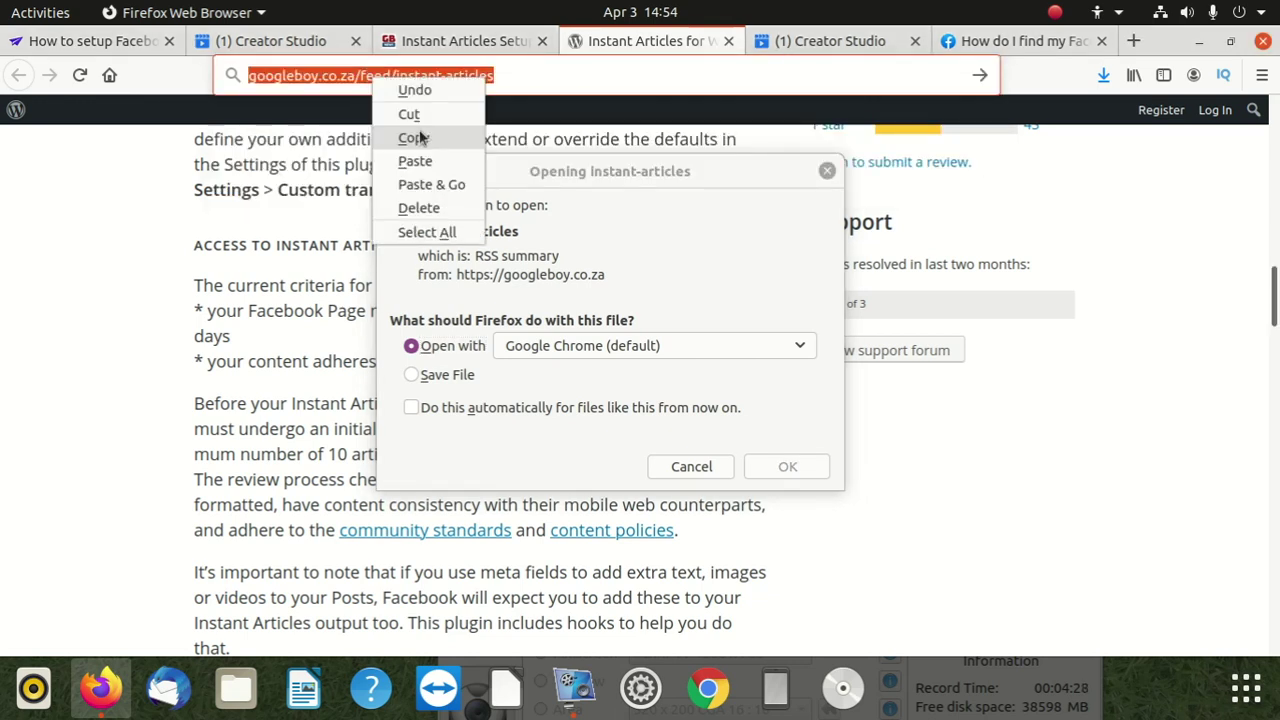
pyautogui.click(416, 137)
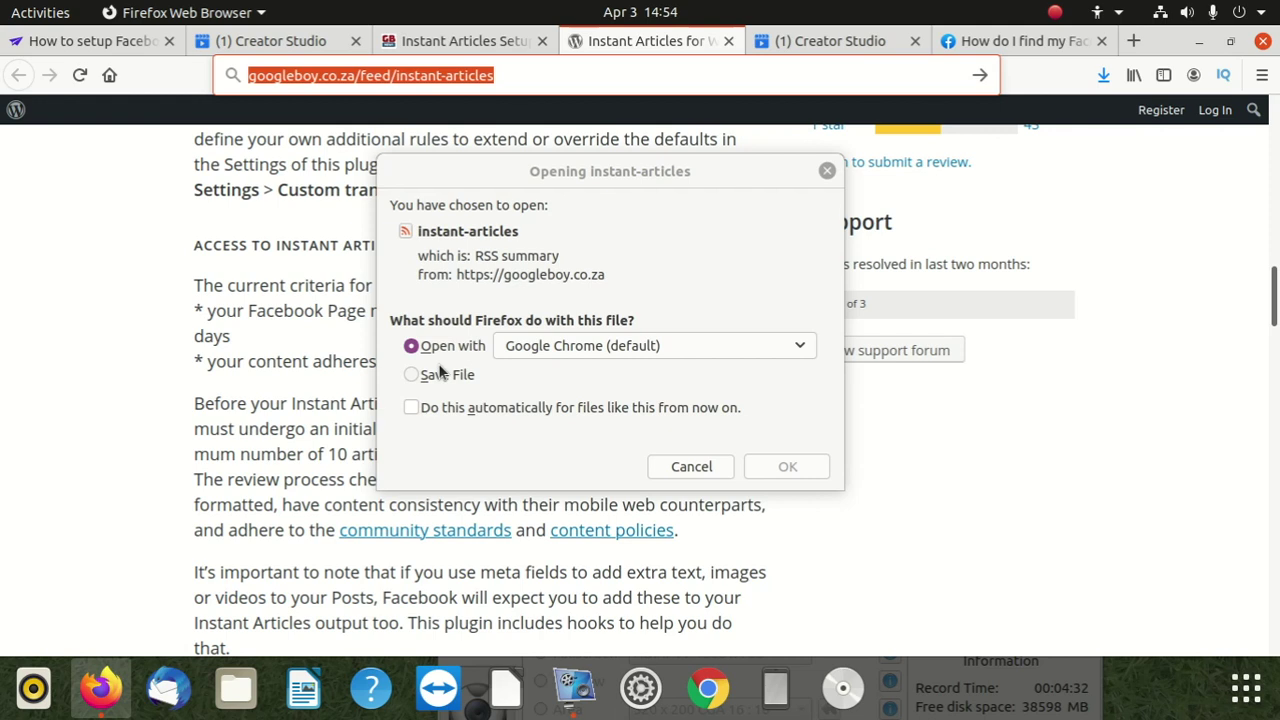
pyautogui.rightClick(421, 82)
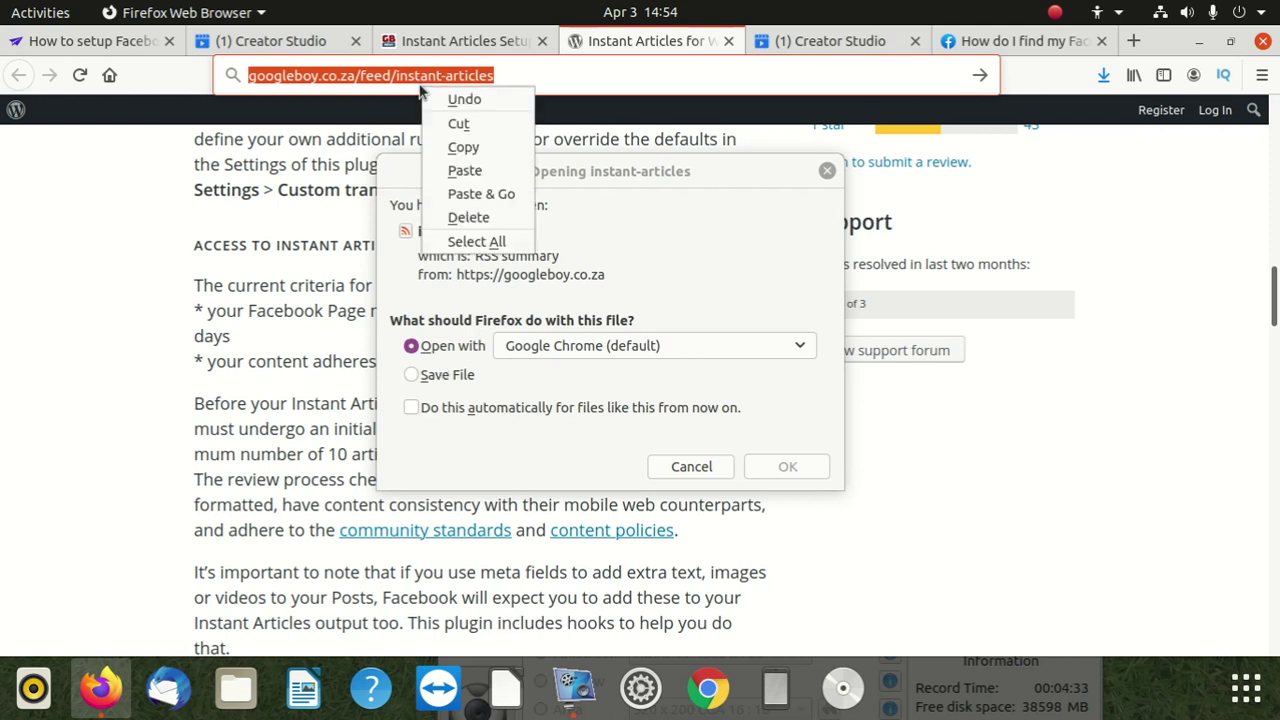
pyautogui.click(460, 149)
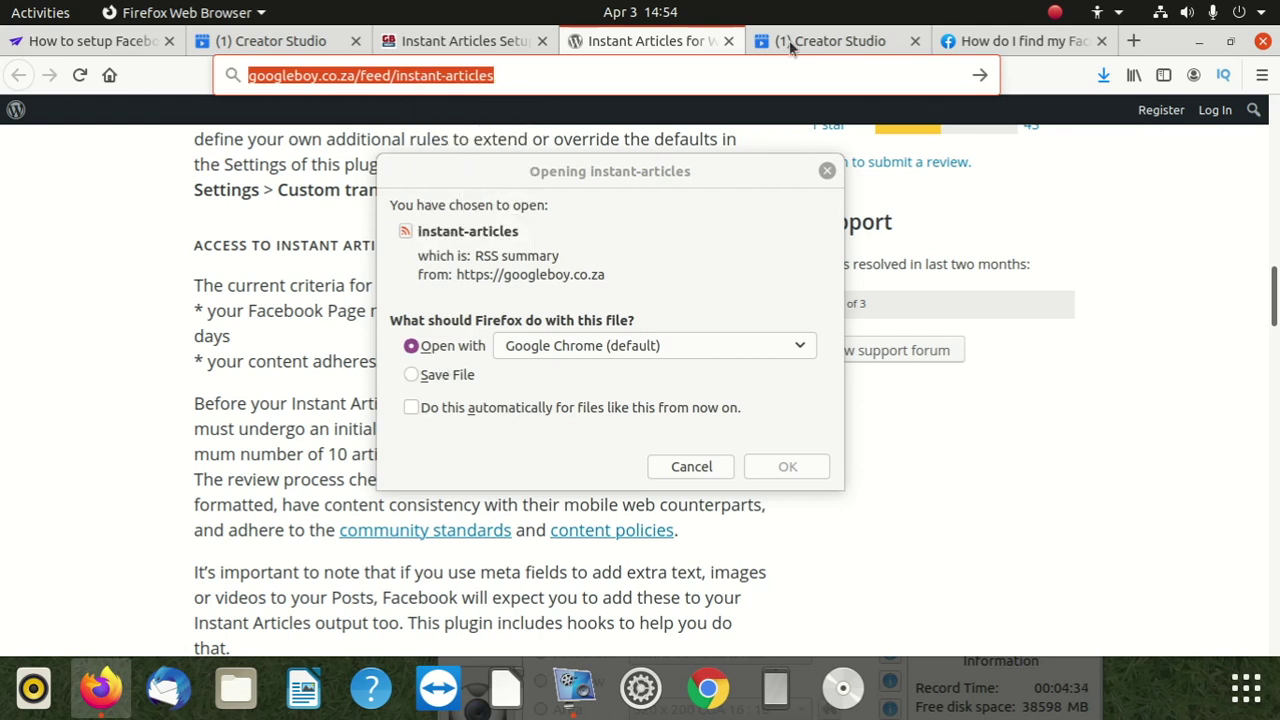
pyautogui.click(849, 48)
pyautogui.click(826, 171)
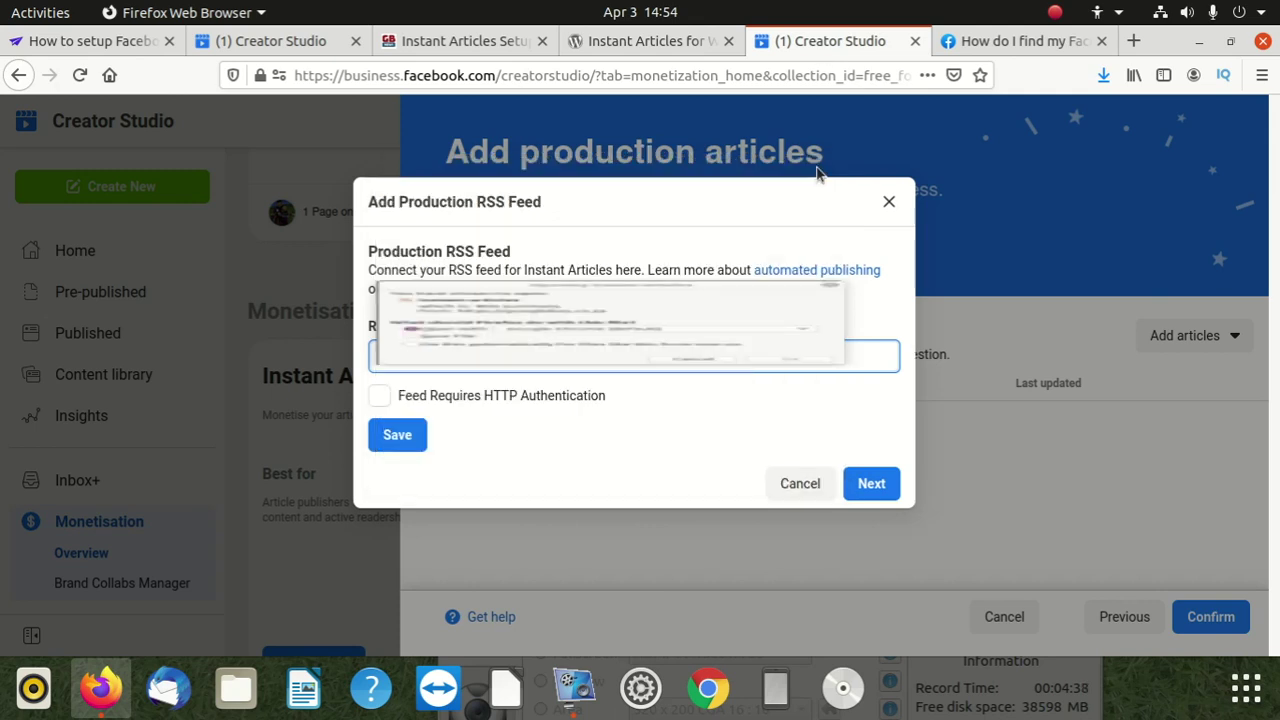
pyautogui.rightClick(503, 370)
pyautogui.click(503, 372)
pyautogui.click(406, 355)
pyautogui.rightClick(408, 358)
pyautogui.click(455, 442)
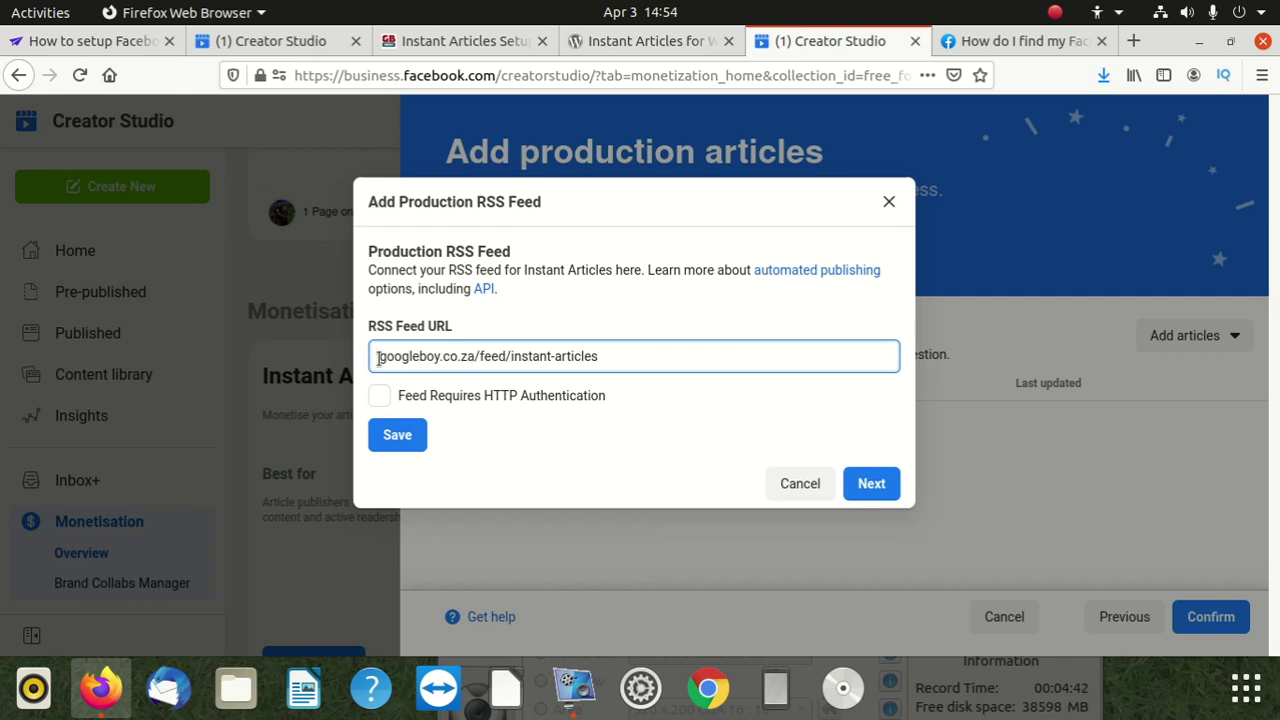
pyautogui.click(379, 362)
pyautogui.write('https/')
pyautogui.press('BackSpace')
pyautogui.write('://')
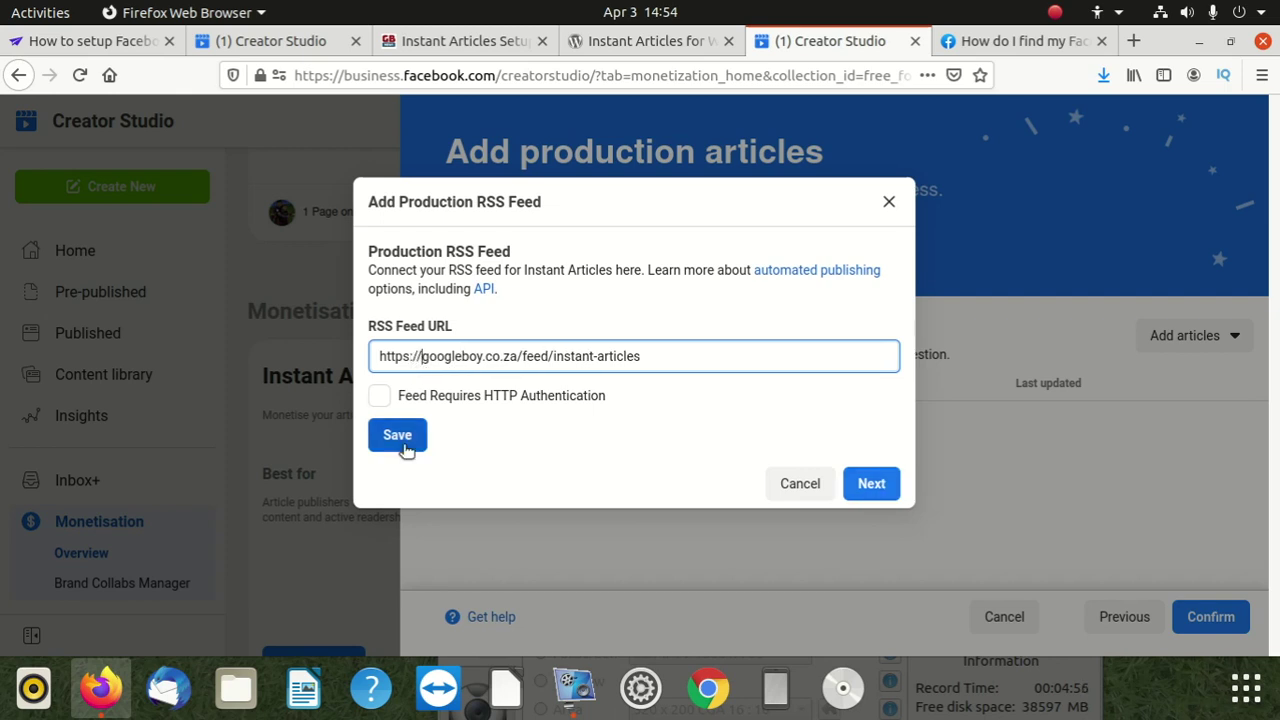
# Copy the complete feed URL and save it as the production RSS feed
pyautogui.tripleClick(477, 356)
pyautogui.rightClick(478, 360)
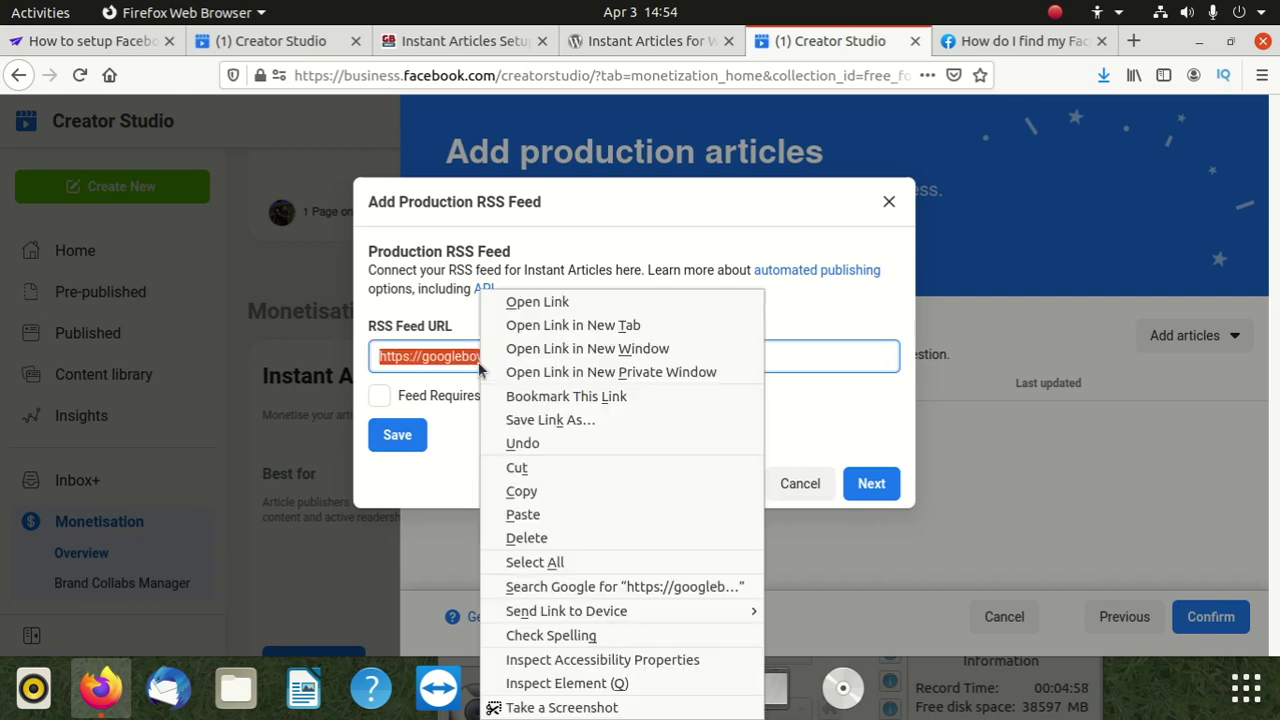
pyautogui.click(522, 491)
pyautogui.click(405, 434)
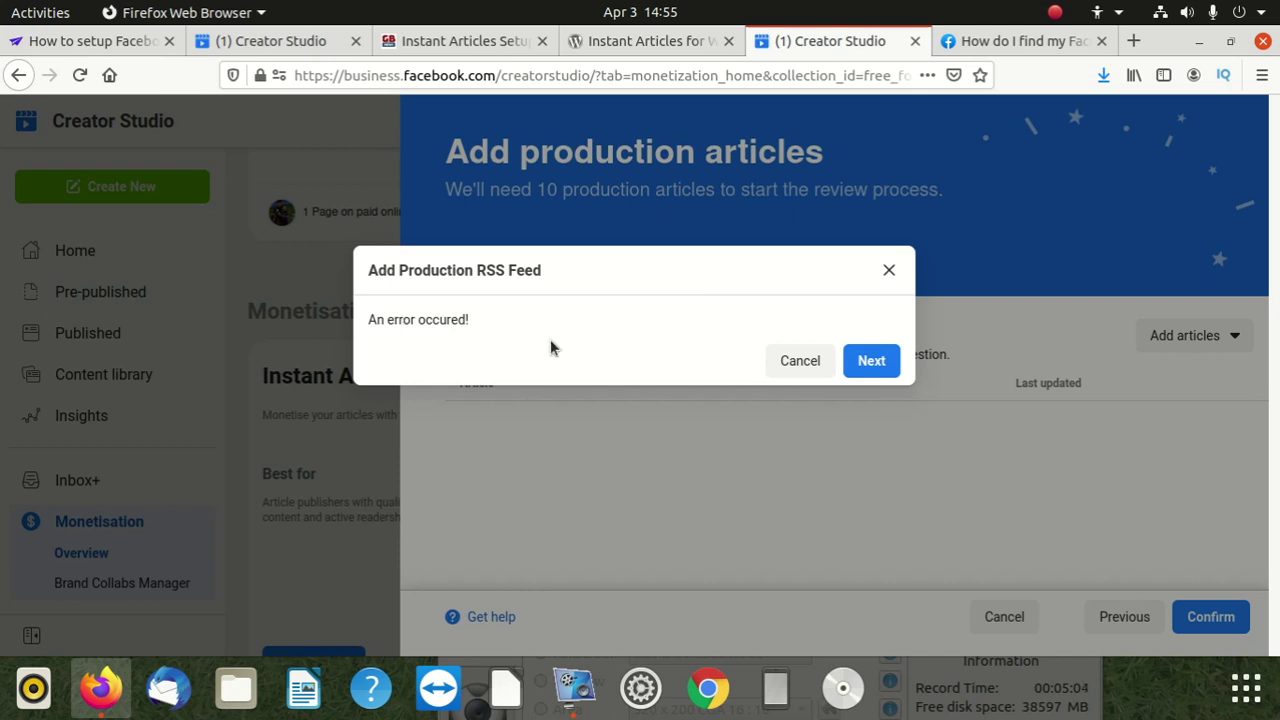
# Dismiss the feed error and return to the Complete setup tasks list
pyautogui.click(872, 361)
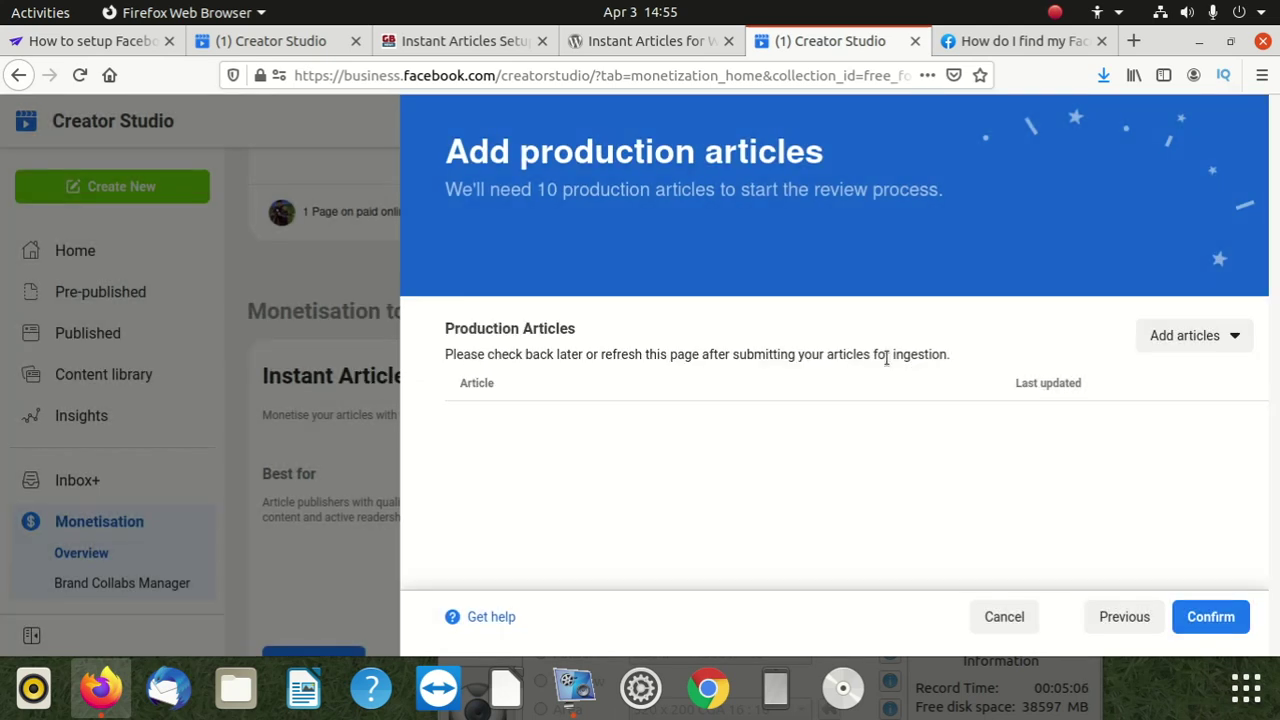
pyautogui.click(1211, 614)
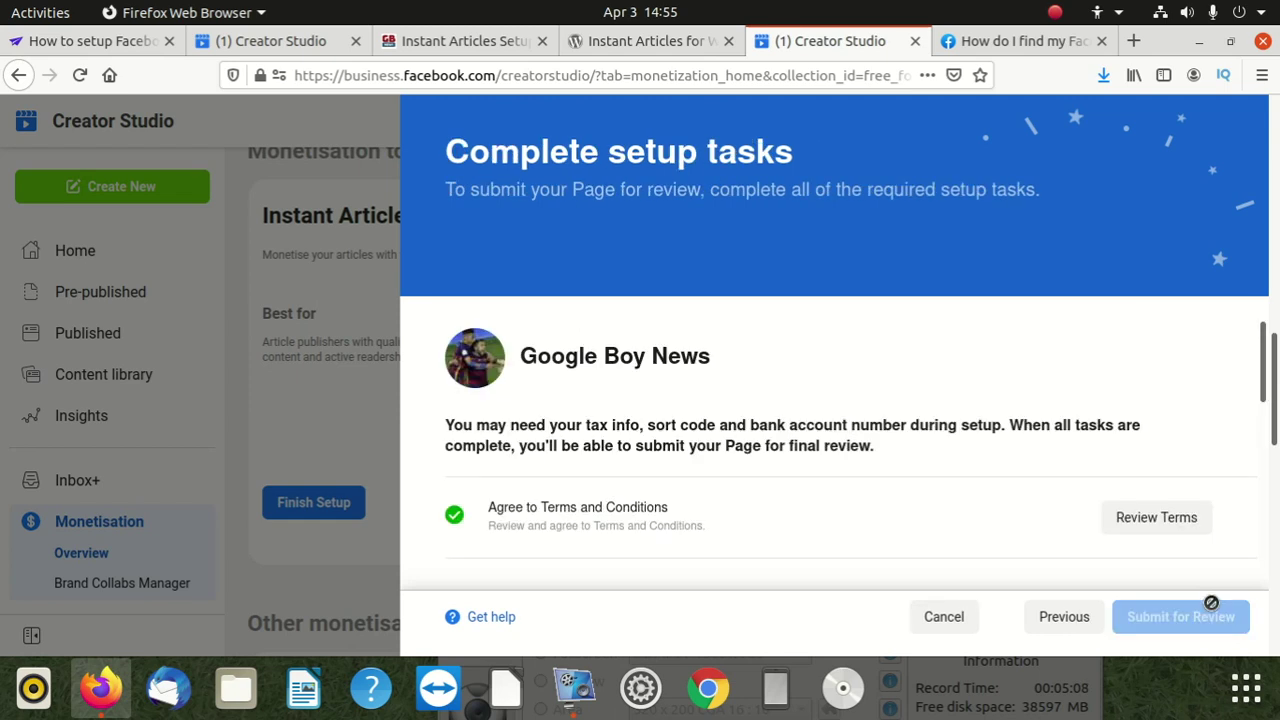
pyautogui.scroll(-2, 1200, 603)
pyautogui.scroll(-3, 1185, 602)
pyautogui.scroll(-2, 1166, 600)
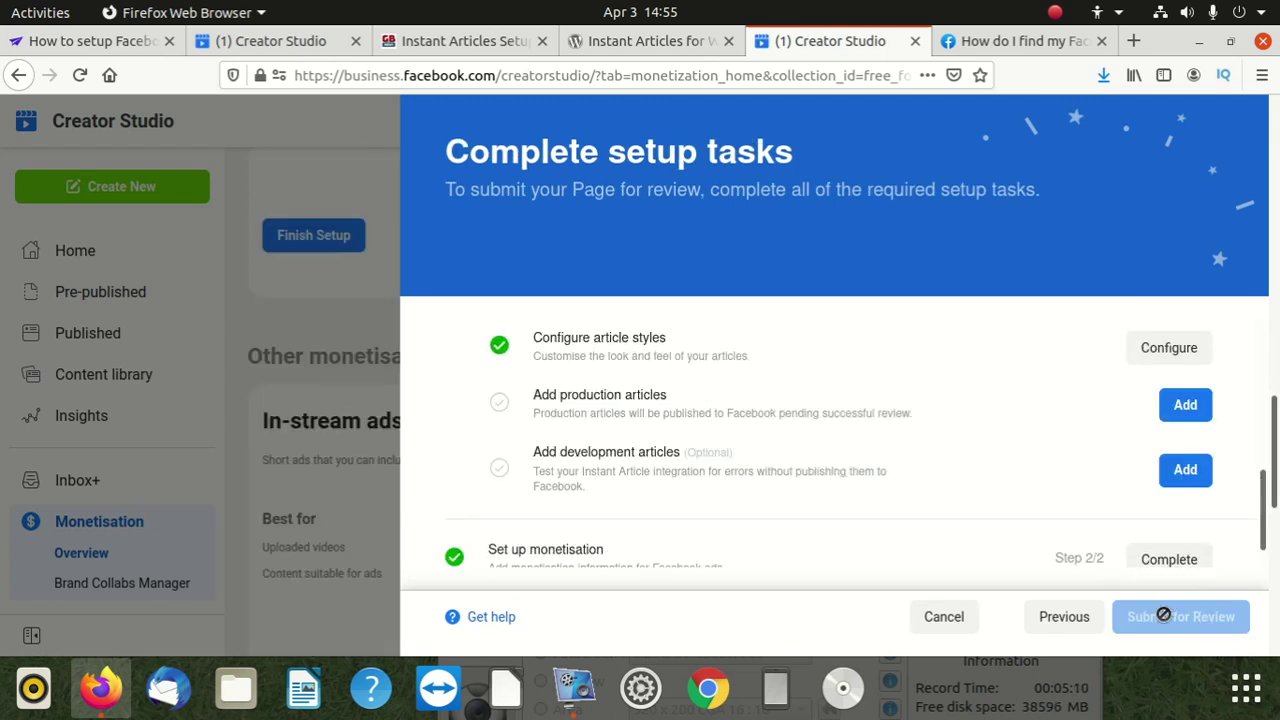
# Open Add development articles and scroll through its list of Draft articles
pyautogui.click(1187, 471)
pyautogui.scroll(-2, 1023, 430)
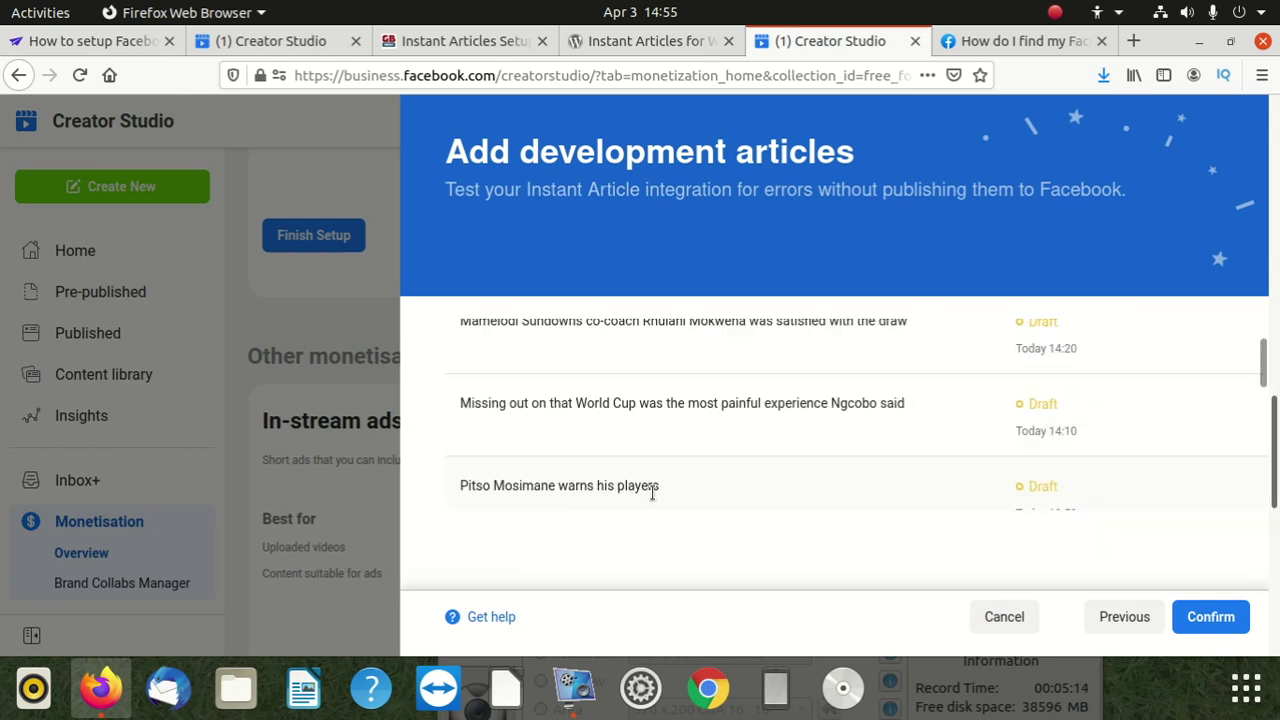
pyautogui.scroll(2, 700, 480)
pyautogui.scroll(-2, 880, 434)
pyautogui.scroll(2, 877, 434)
pyautogui.scroll(-2, 874, 437)
pyautogui.scroll(2, 666, 425)
pyautogui.scroll(-2, 666, 427)
pyautogui.scroll(-2, 666, 427)
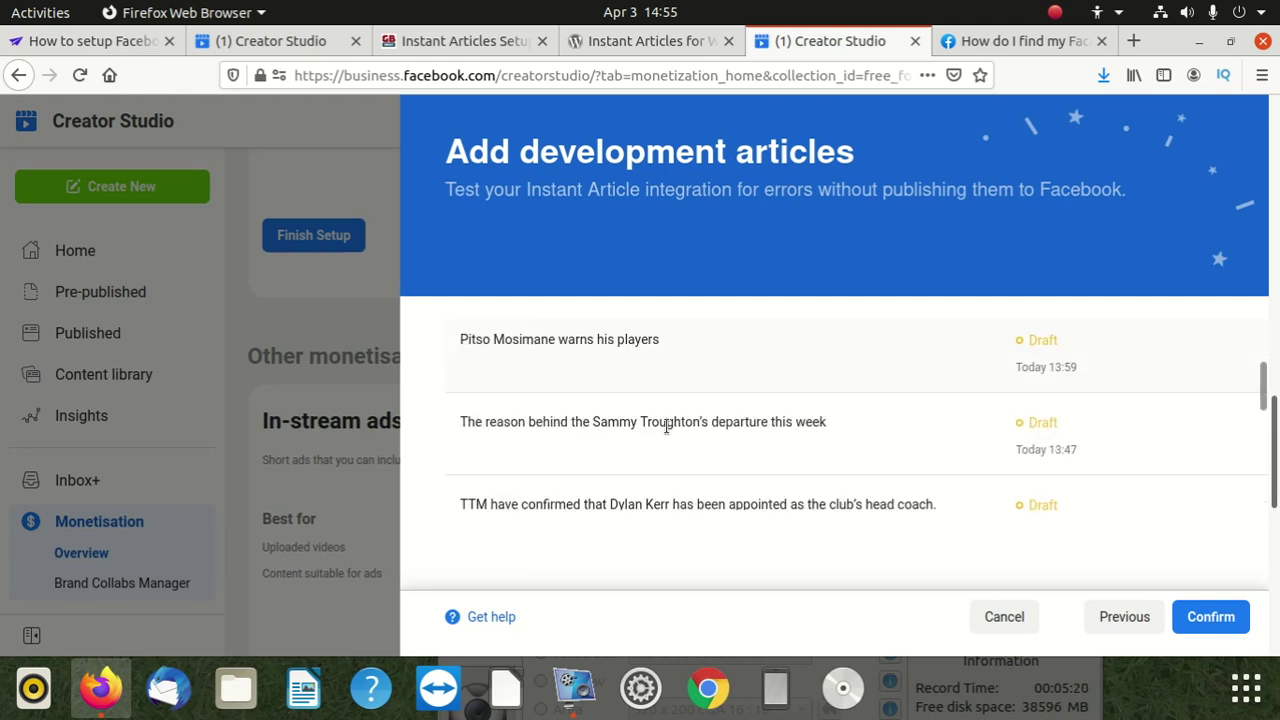
pyautogui.scroll(-2, 666, 426)
pyautogui.scroll(2, 666, 427)
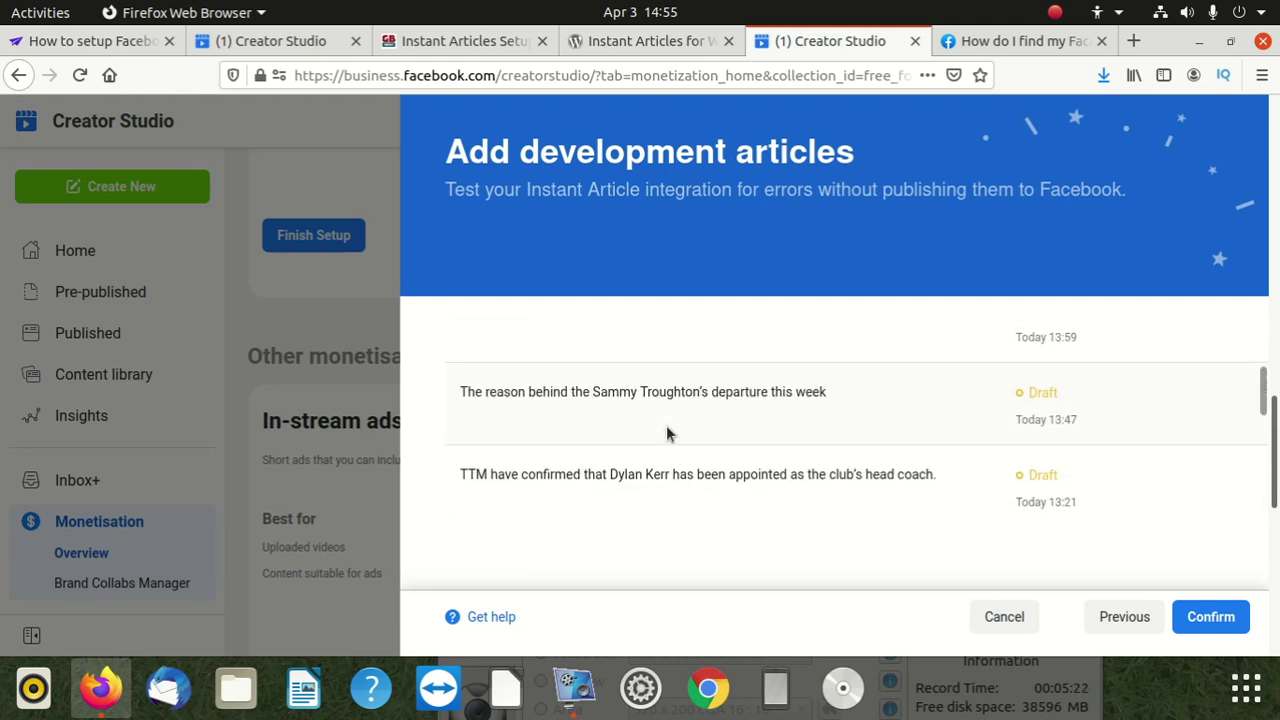
pyautogui.scroll(2, 668, 433)
pyautogui.scroll(2, 668, 433)
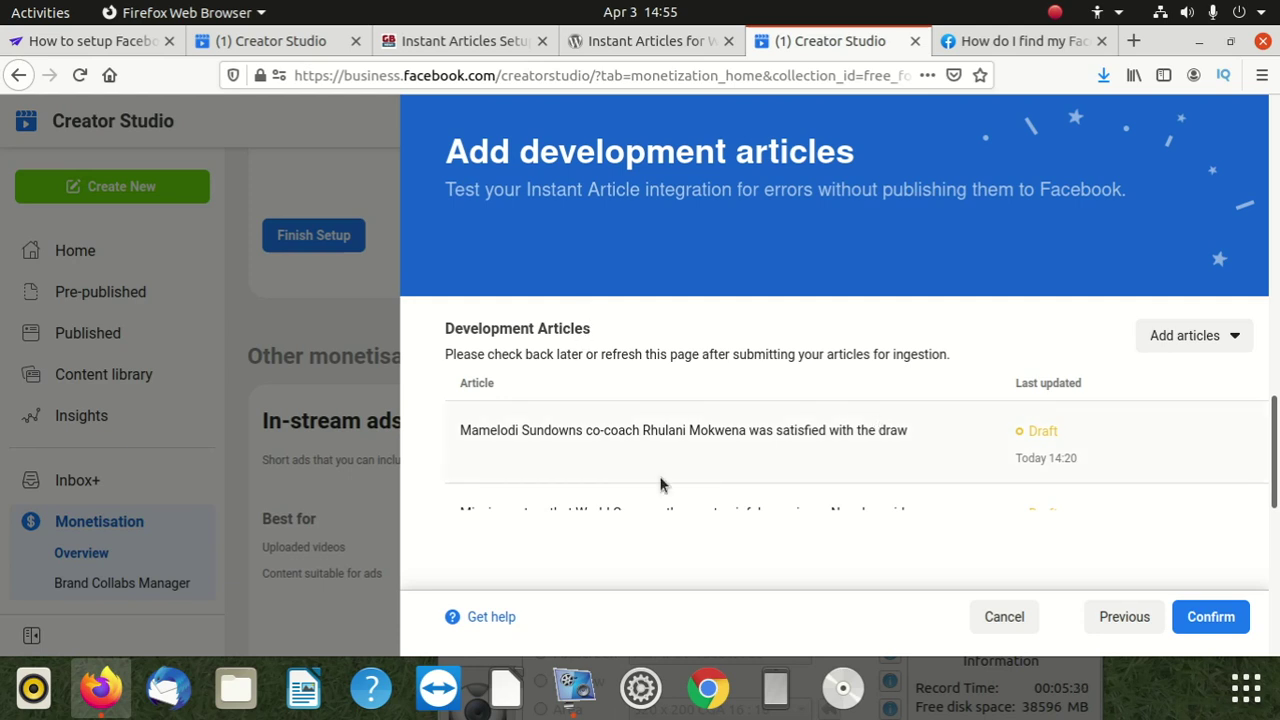
pyautogui.scroll(-3, 660, 470)
pyautogui.scroll(-3, 657, 448)
pyautogui.scroll(-3, 656, 447)
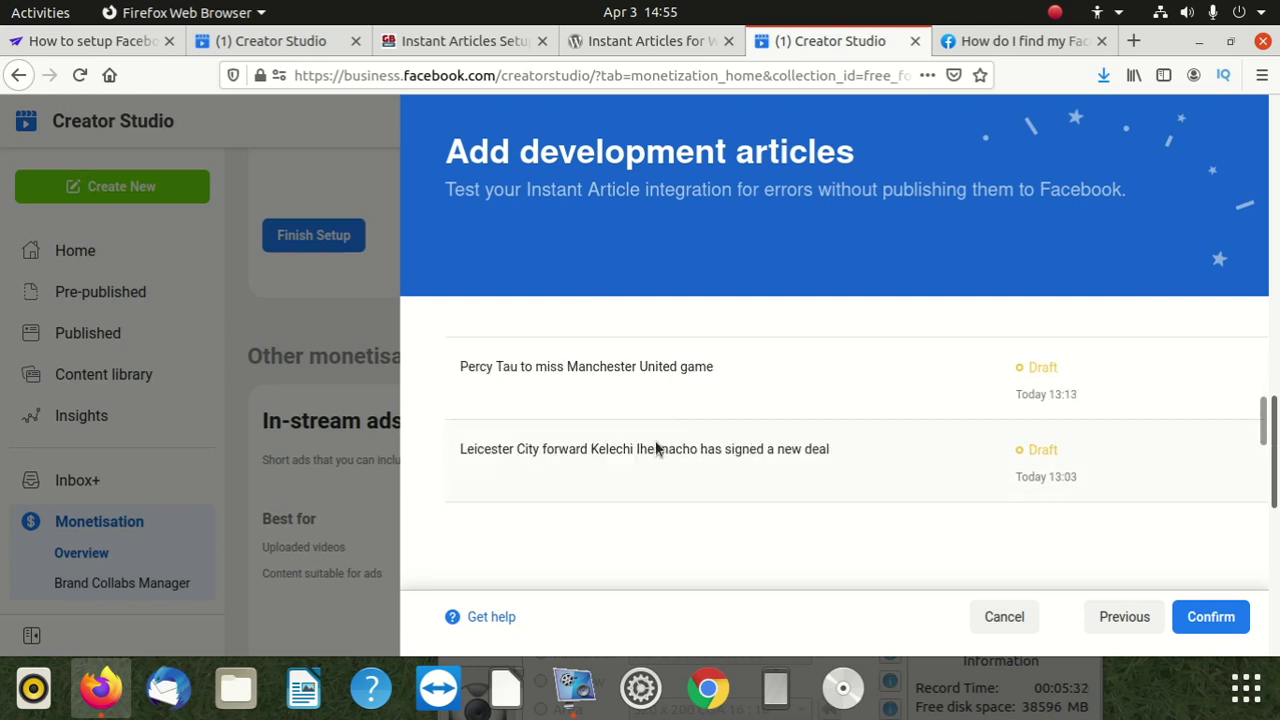
pyautogui.scroll(-3, 656, 447)
pyautogui.scroll(-1, 656, 449)
pyautogui.scroll(-3, 656, 449)
pyautogui.scroll(-2, 656, 446)
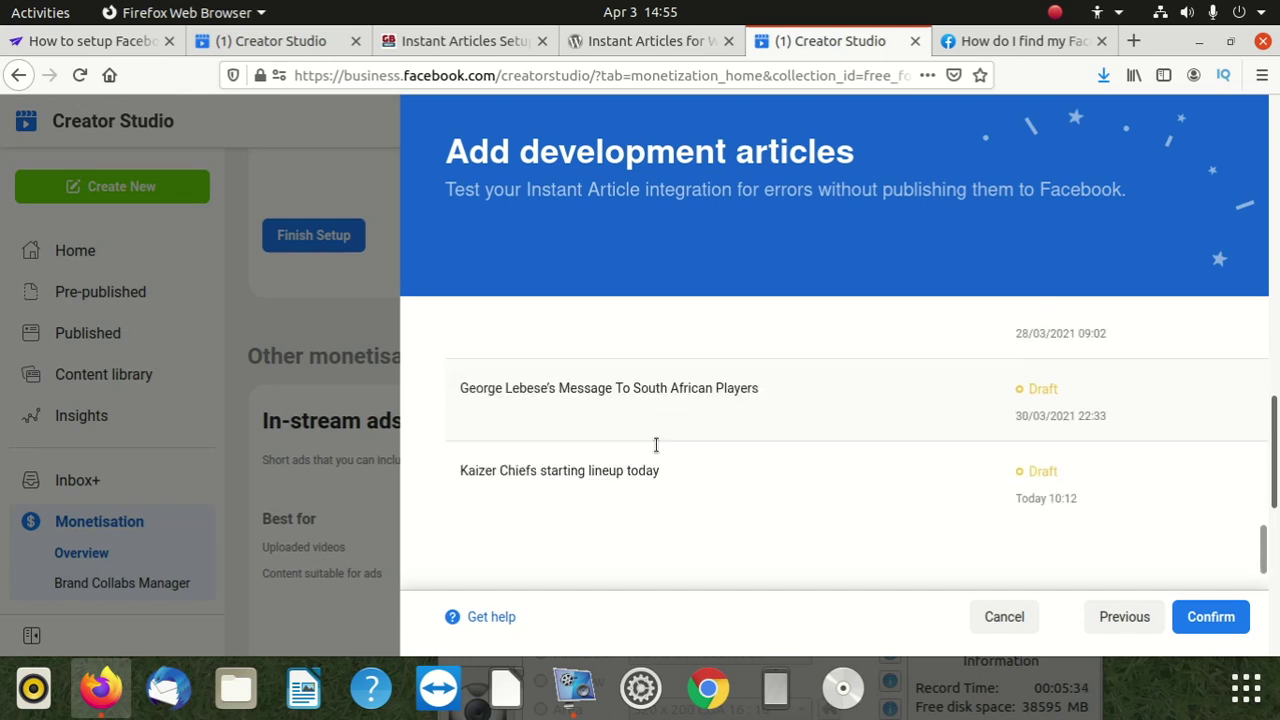
pyautogui.scroll(-2, 656, 445)
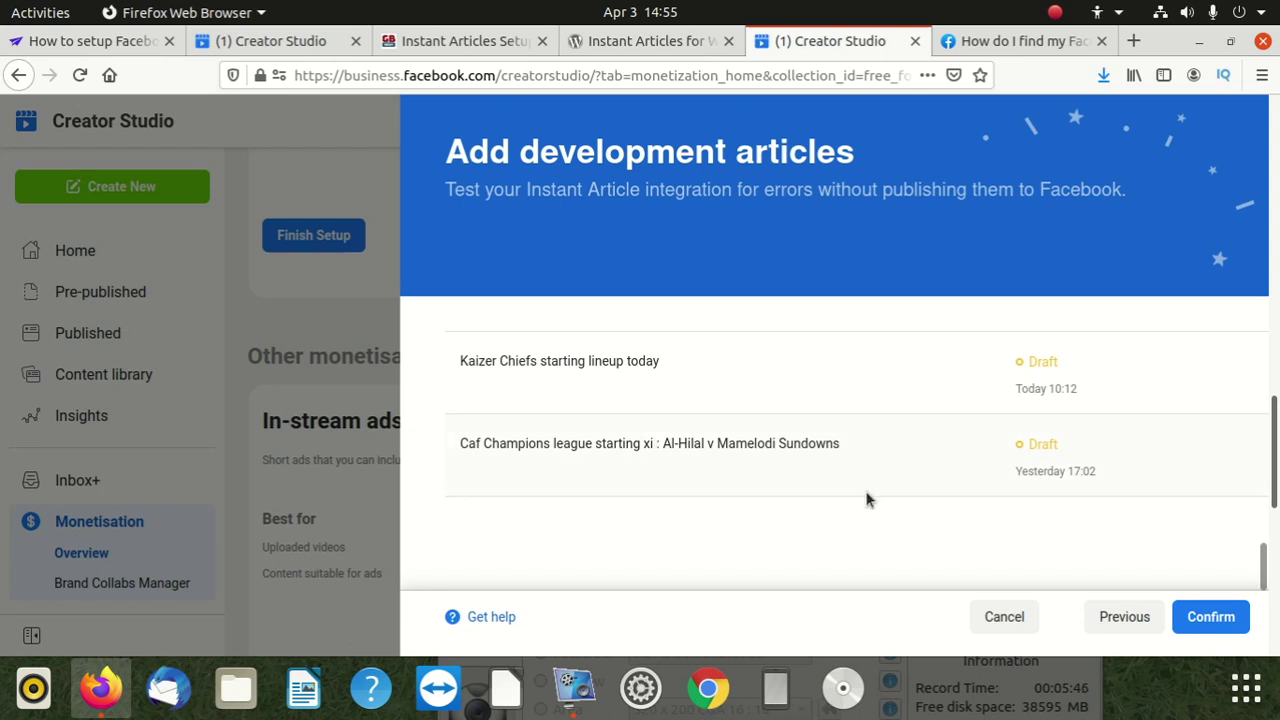
pyautogui.scroll(3, 867, 500)
pyautogui.scroll(3, 867, 500)
pyautogui.scroll(3, 867, 500)
pyautogui.scroll(3, 867, 500)
pyautogui.scroll(3, 867, 500)
pyautogui.scroll(2, 867, 500)
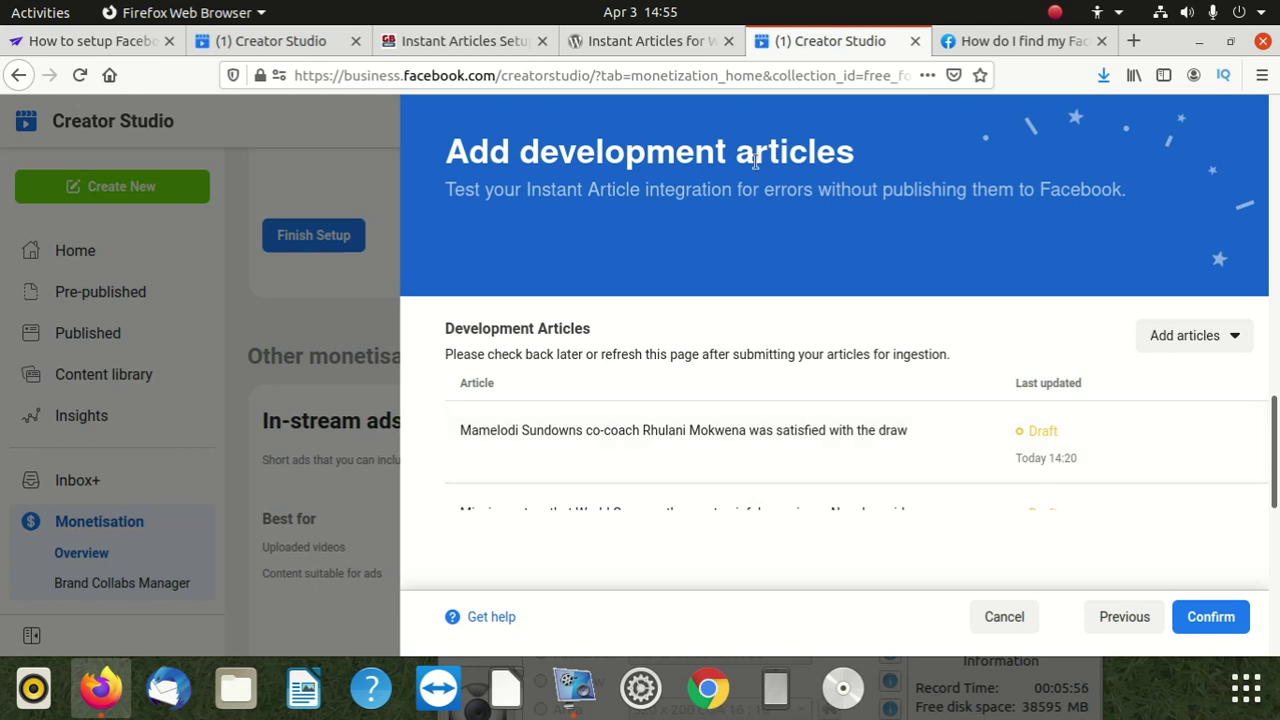
pyautogui.click(1199, 341)
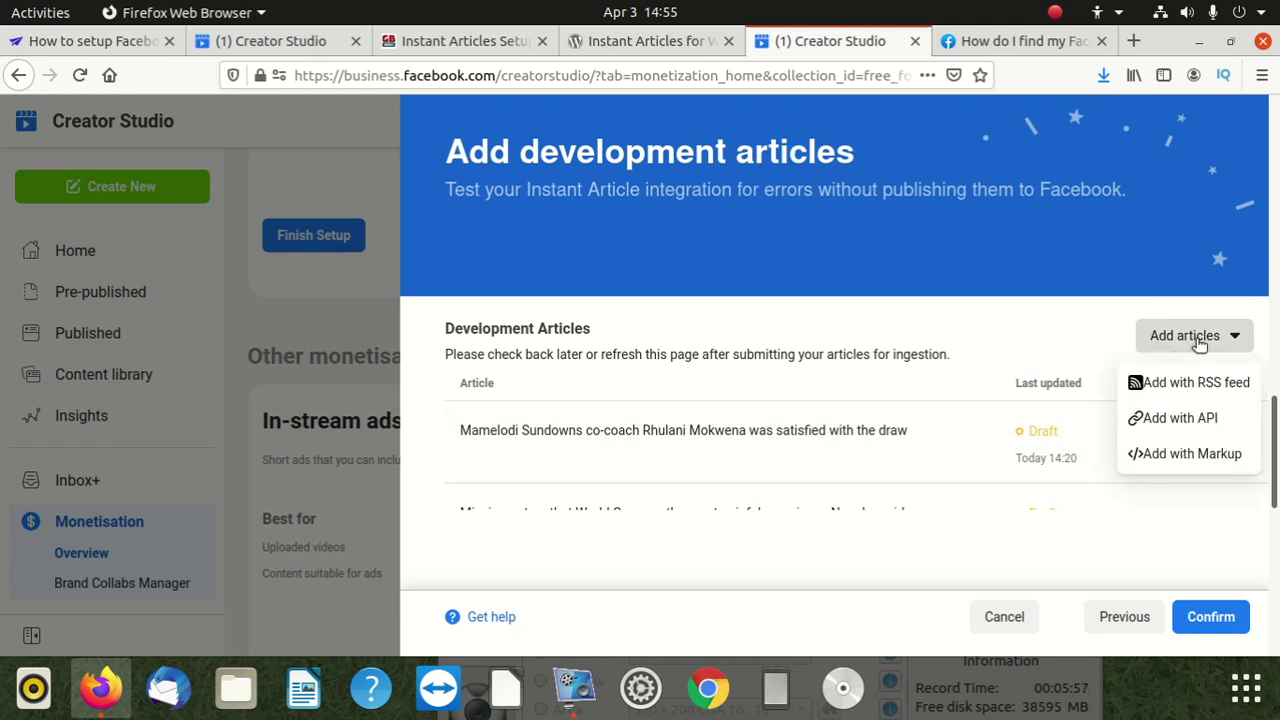
pyautogui.click(1190, 384)
pyautogui.click(453, 352)
pyautogui.rightClick(453, 352)
pyautogui.click(538, 440)
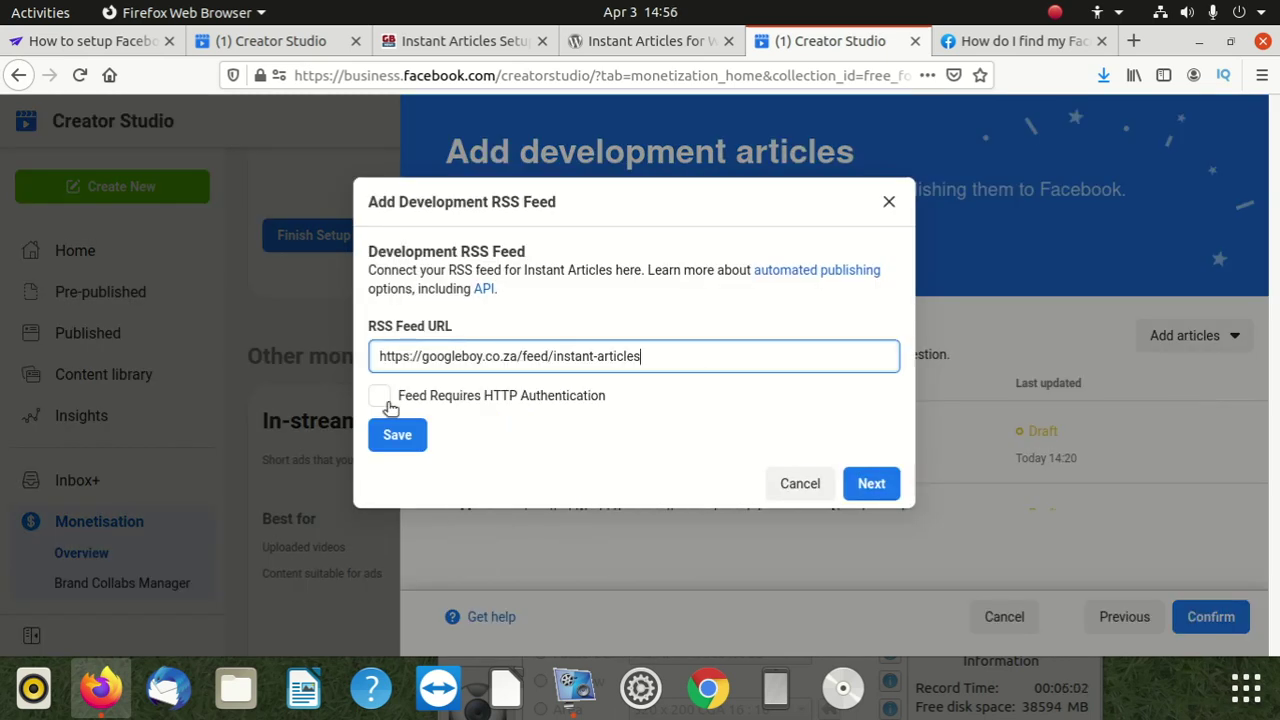
pyautogui.click(398, 436)
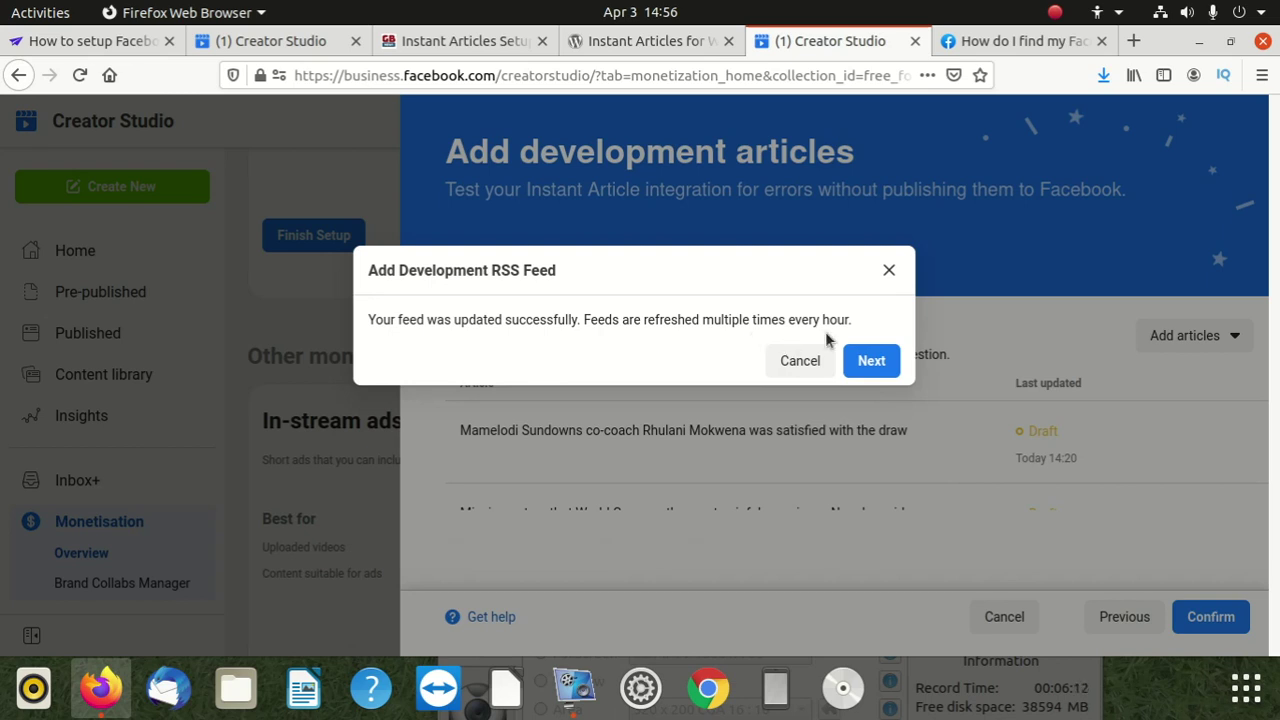
pyautogui.click(873, 364)
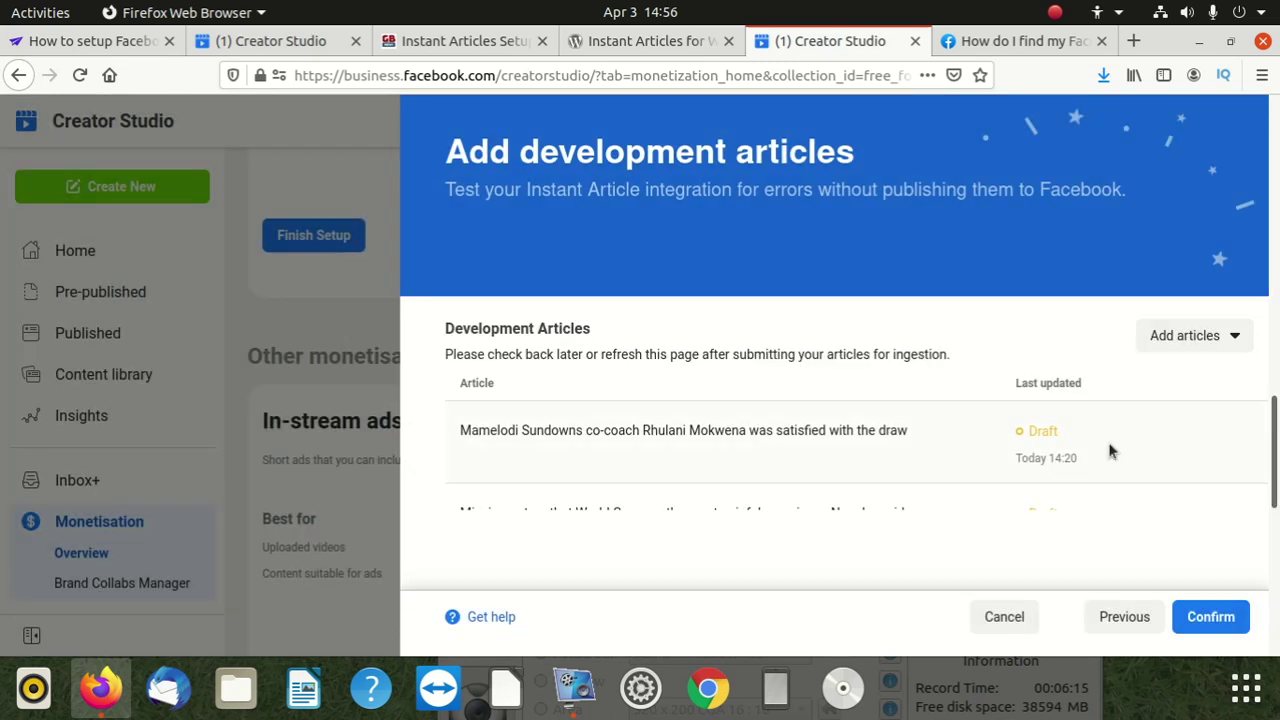
# Return to the setup task list and open the production articles step
pyautogui.scroll(-5, 1109, 450)
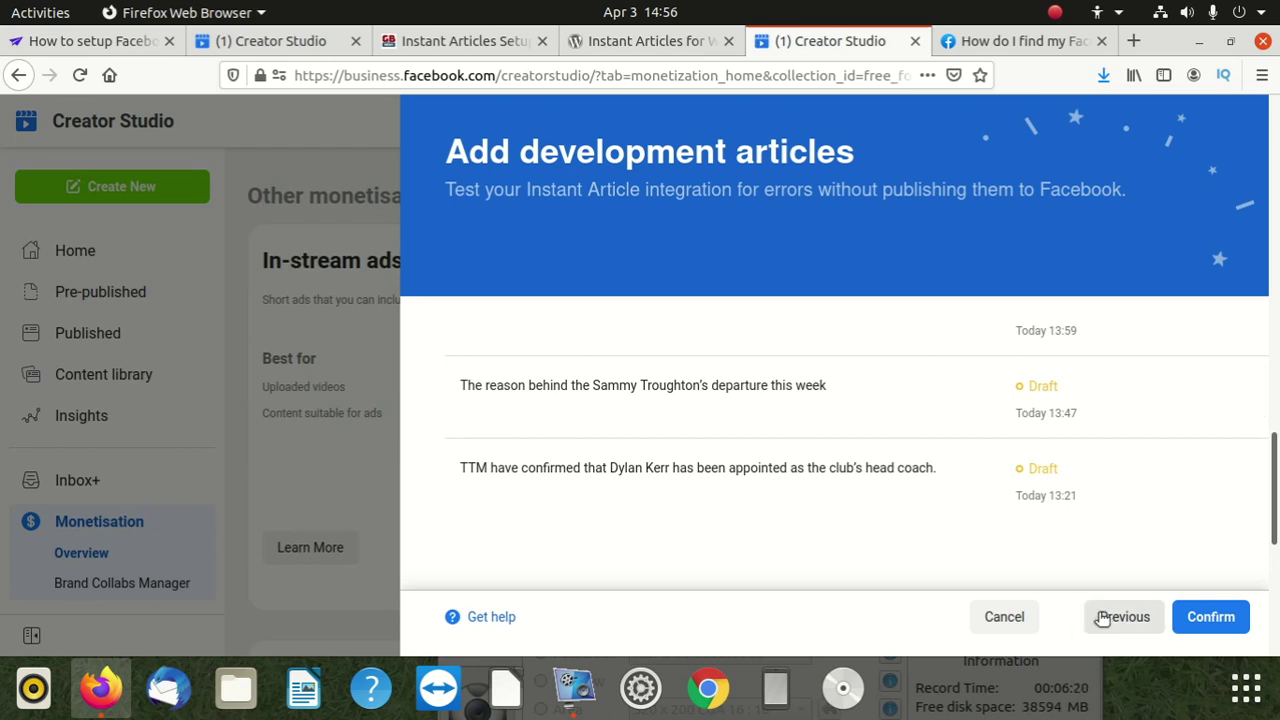
pyautogui.scroll(2, 1031, 557)
pyautogui.scroll(3, 1007, 475)
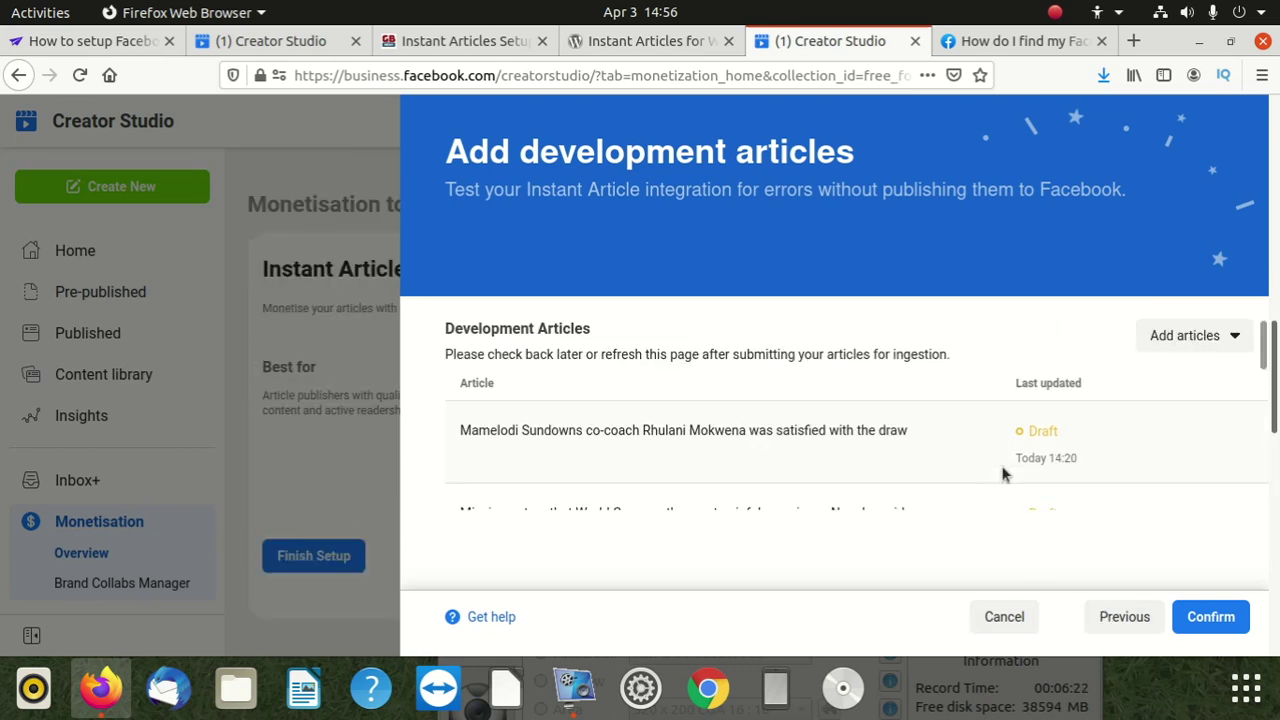
pyautogui.click(1109, 620)
pyautogui.scroll(-2, 1128, 486)
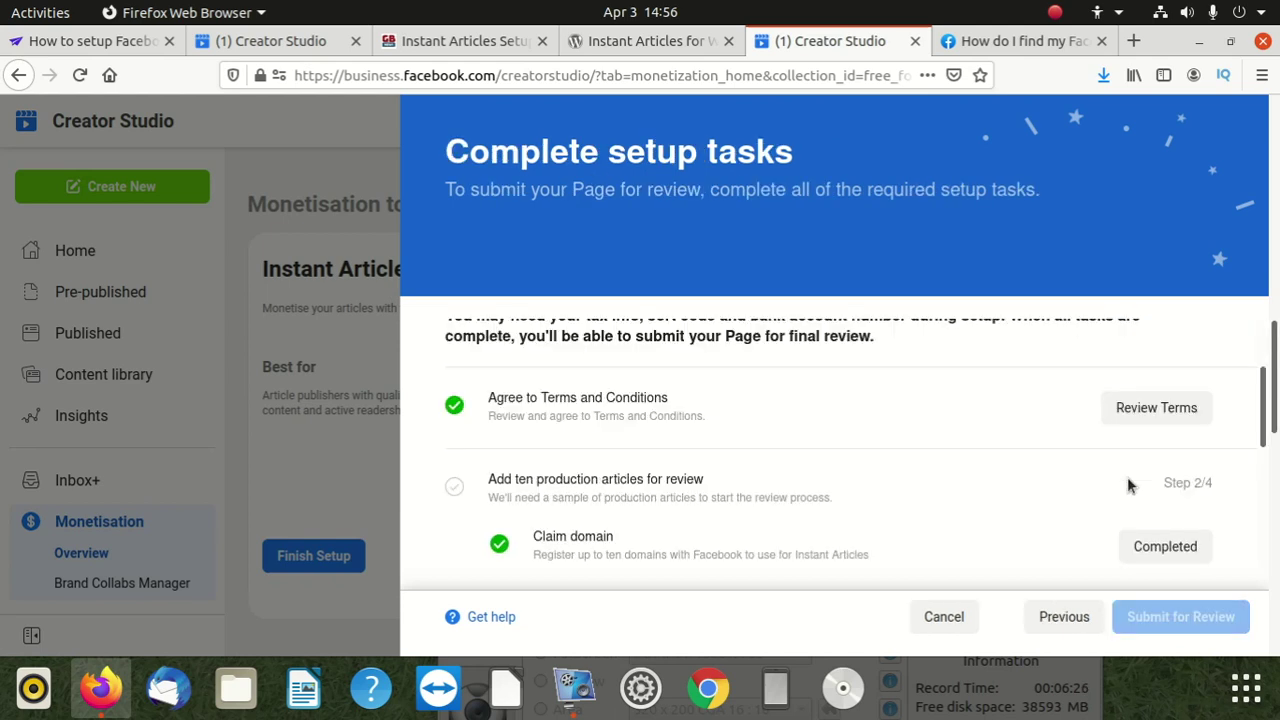
pyautogui.scroll(-2, 1105, 511)
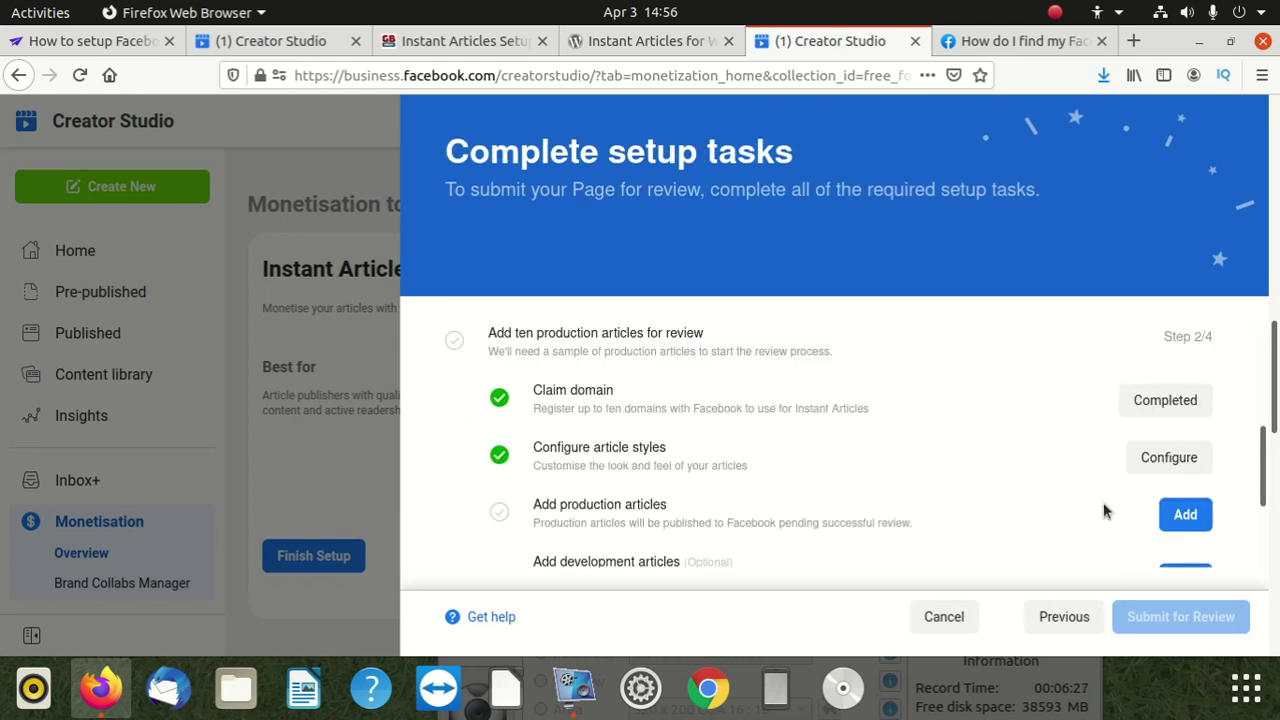
pyautogui.click(1185, 516)
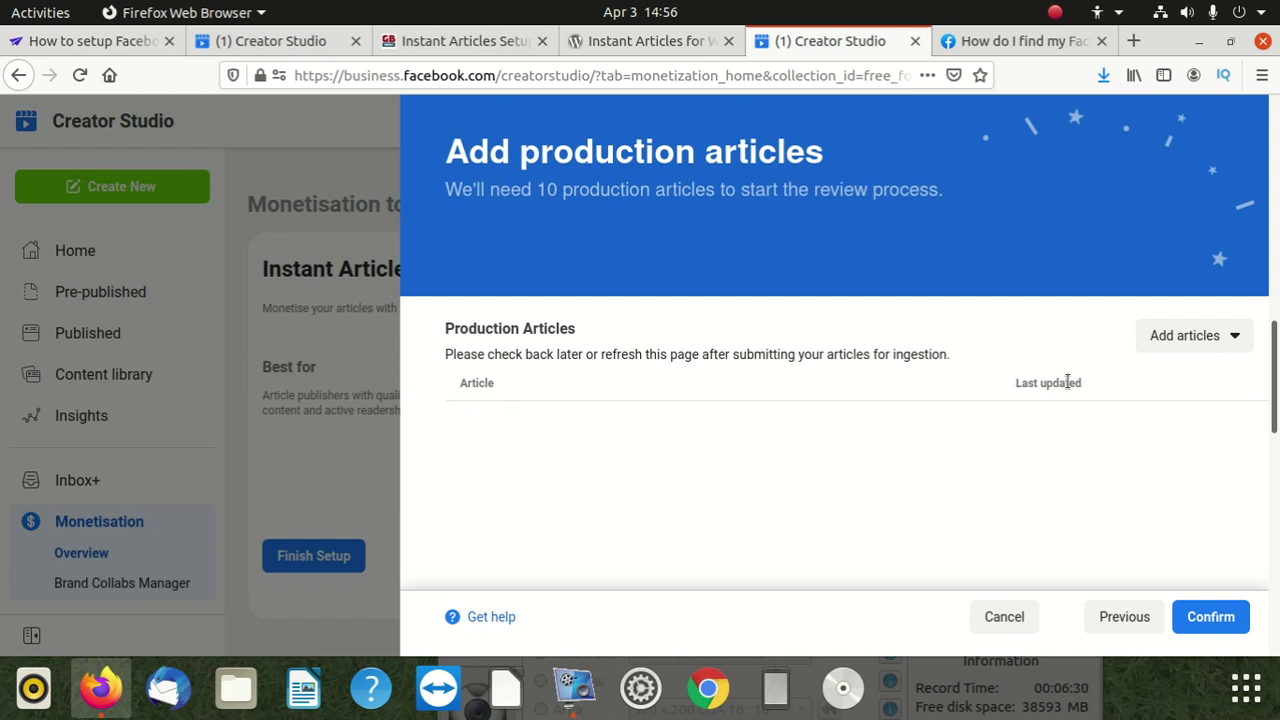
# Paste the copied feed URL as the production RSS feed and save; dismiss the error
pyautogui.click(1192, 335)
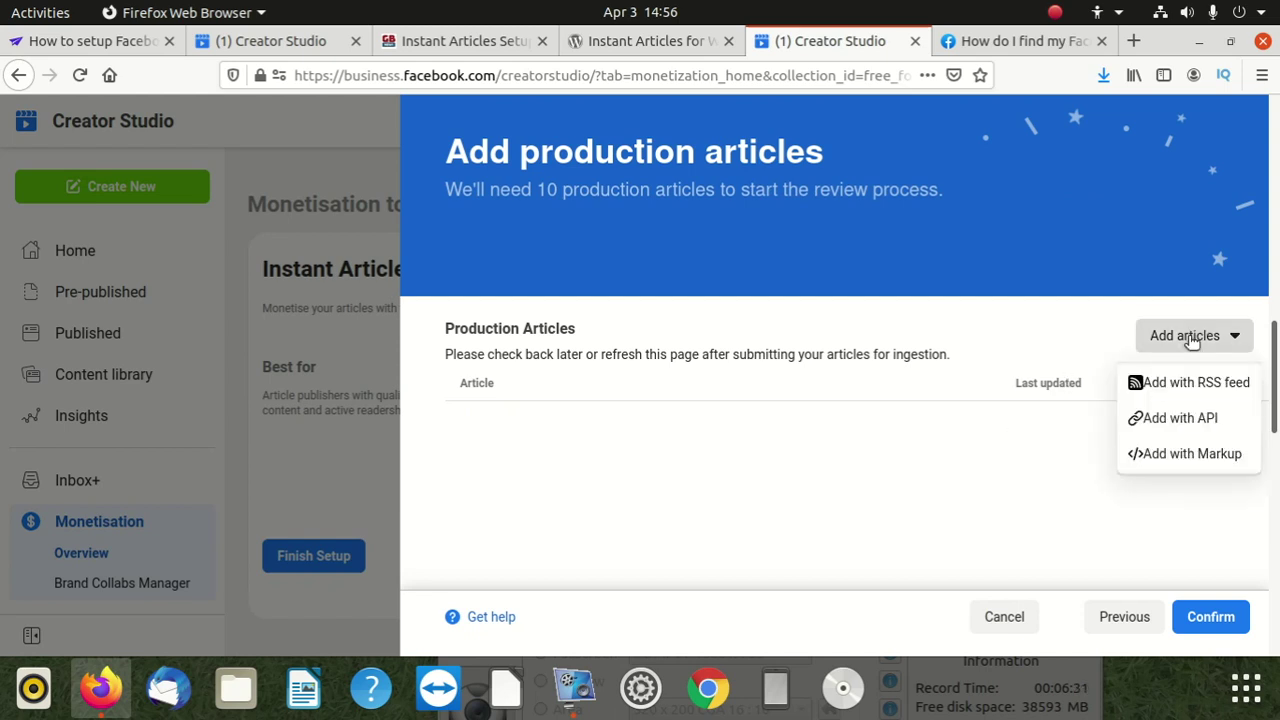
pyautogui.click(1141, 385)
pyautogui.click(443, 360)
pyautogui.rightClick(446, 362)
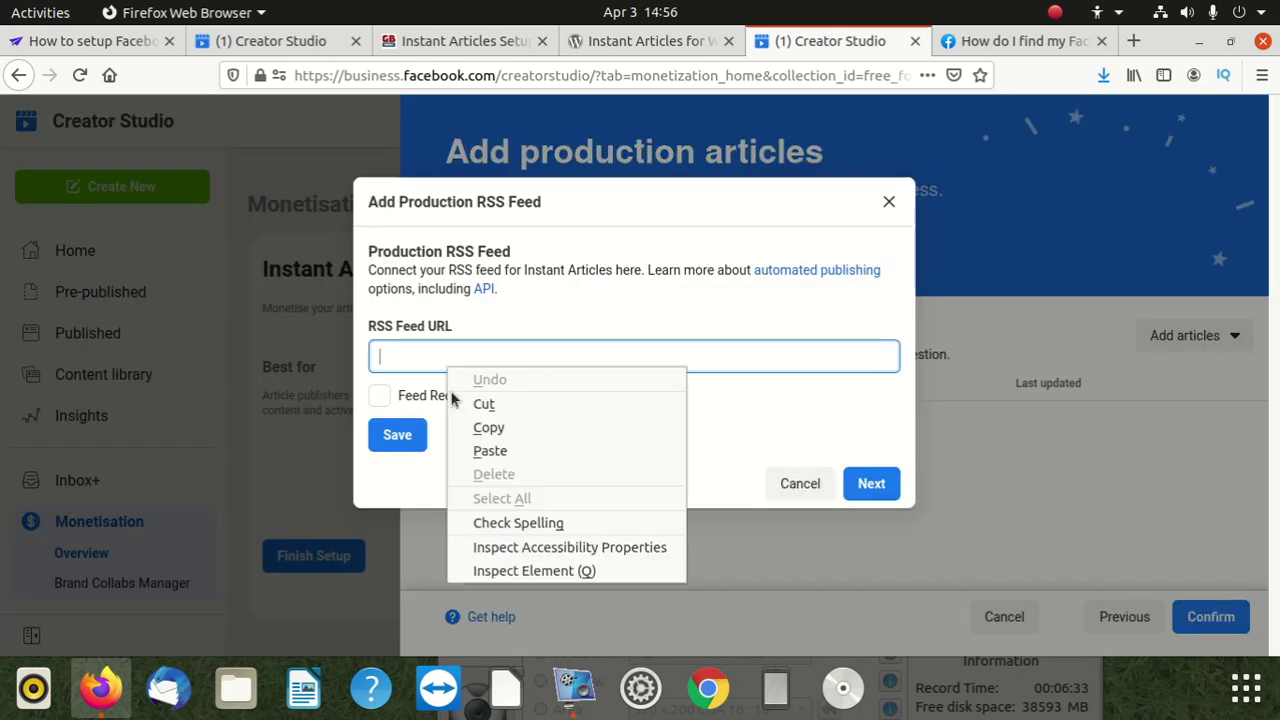
pyautogui.click(477, 450)
pyautogui.click(403, 440)
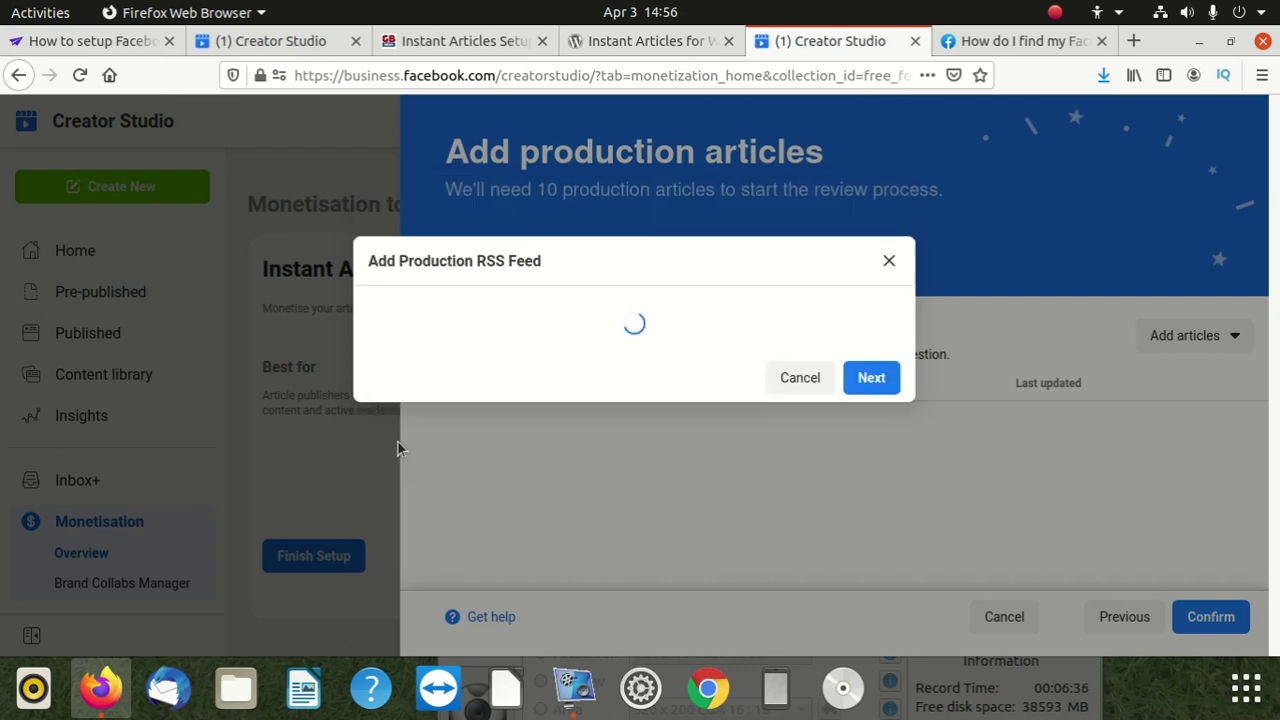
pyautogui.click(871, 361)
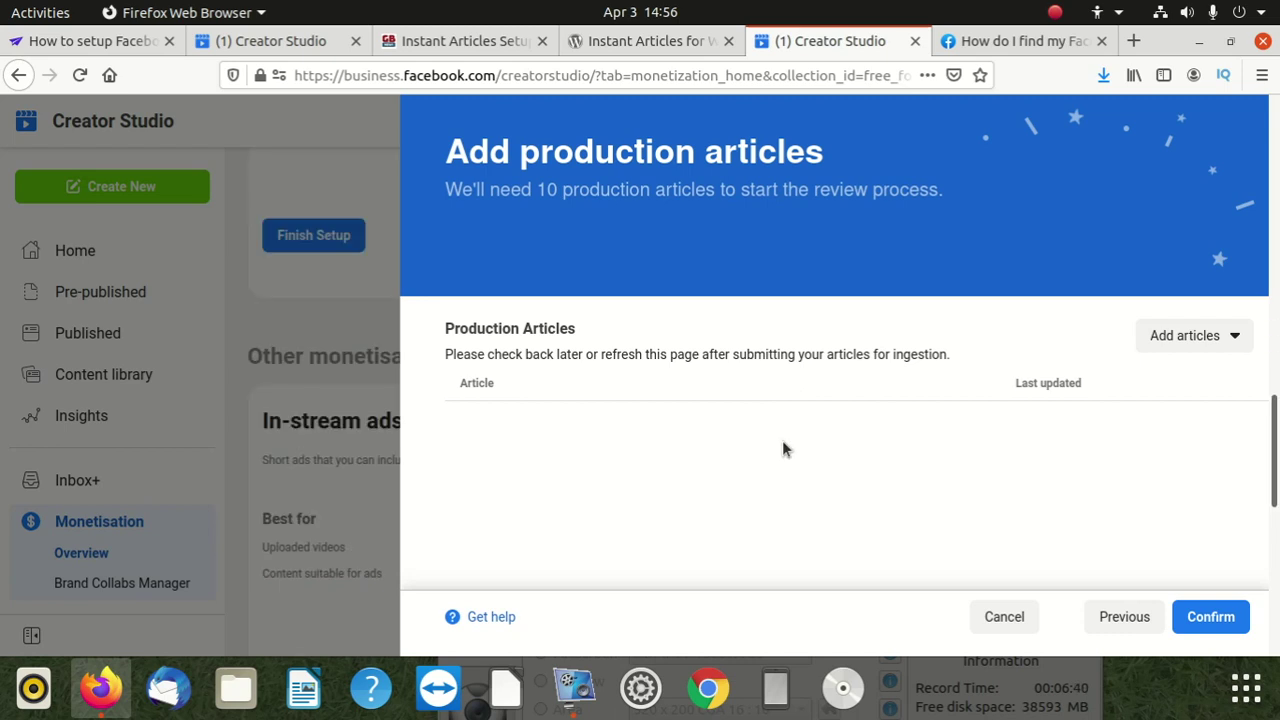
pyautogui.scroll(-4, 783, 449)
pyautogui.scroll(-1, 715, 430)
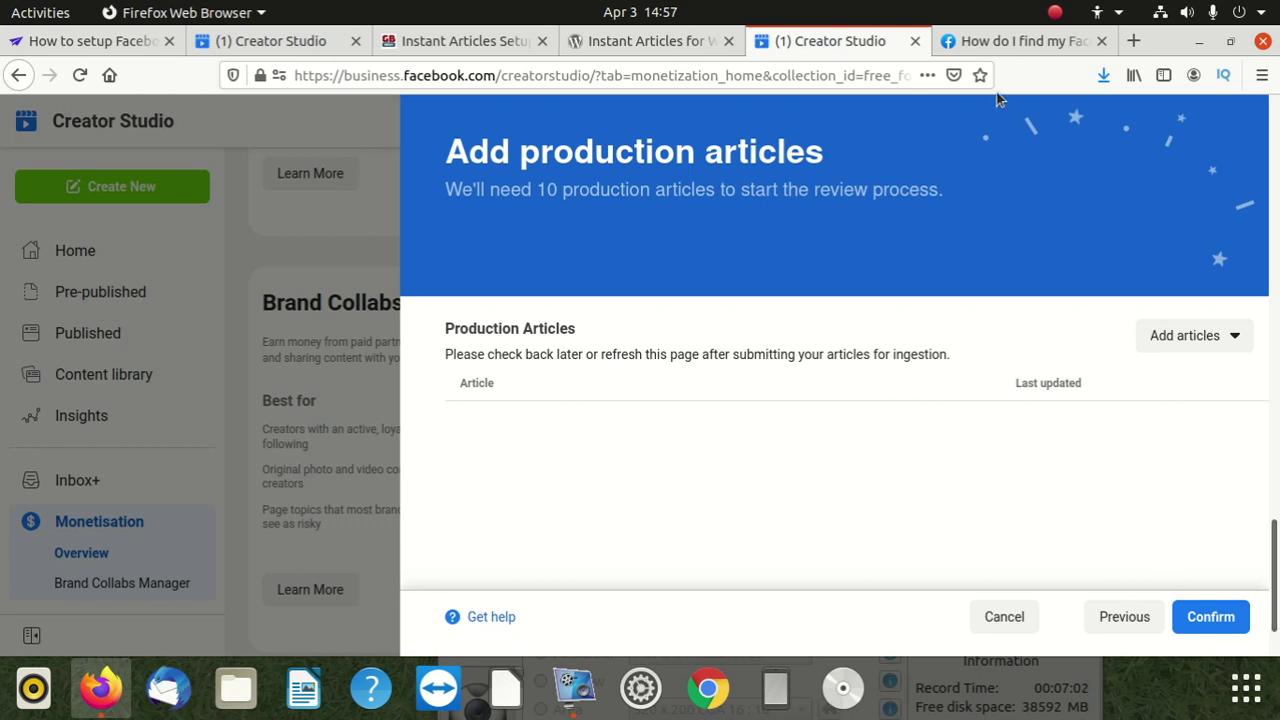
# Close the extra browser tab and the Facebook Page ID help article
pyautogui.click(914, 41)
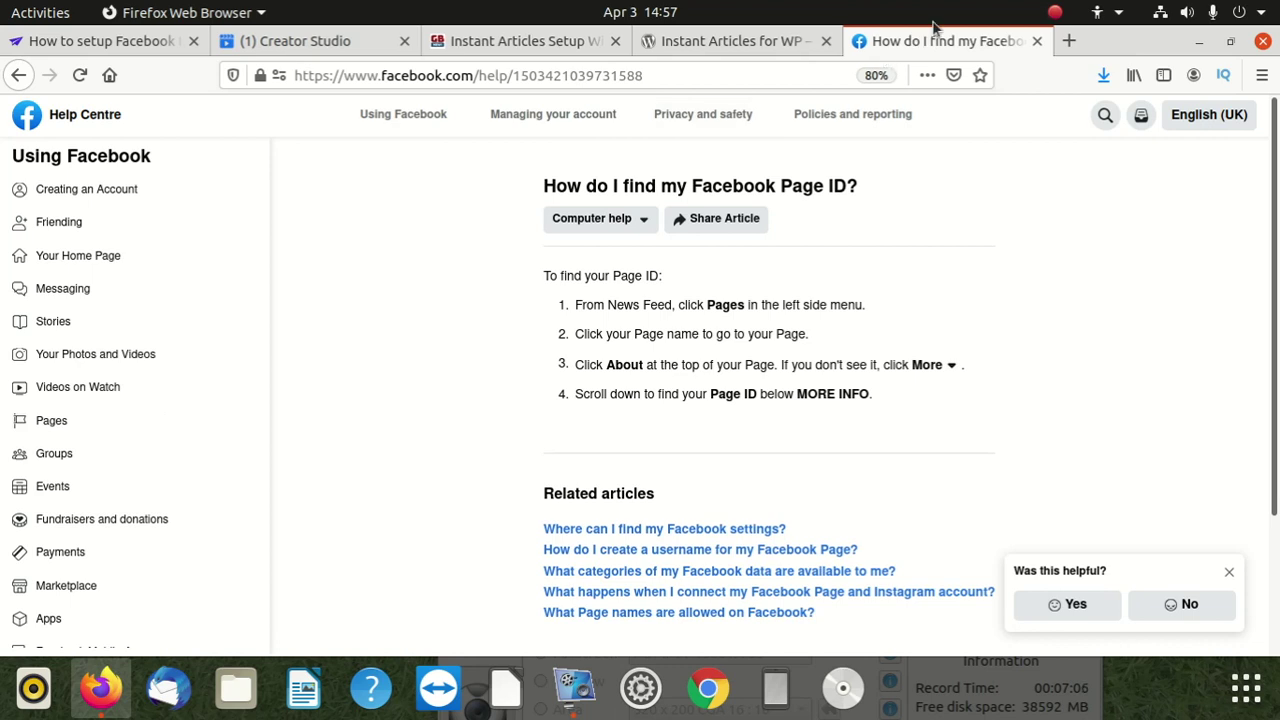
pyautogui.click(1036, 41)
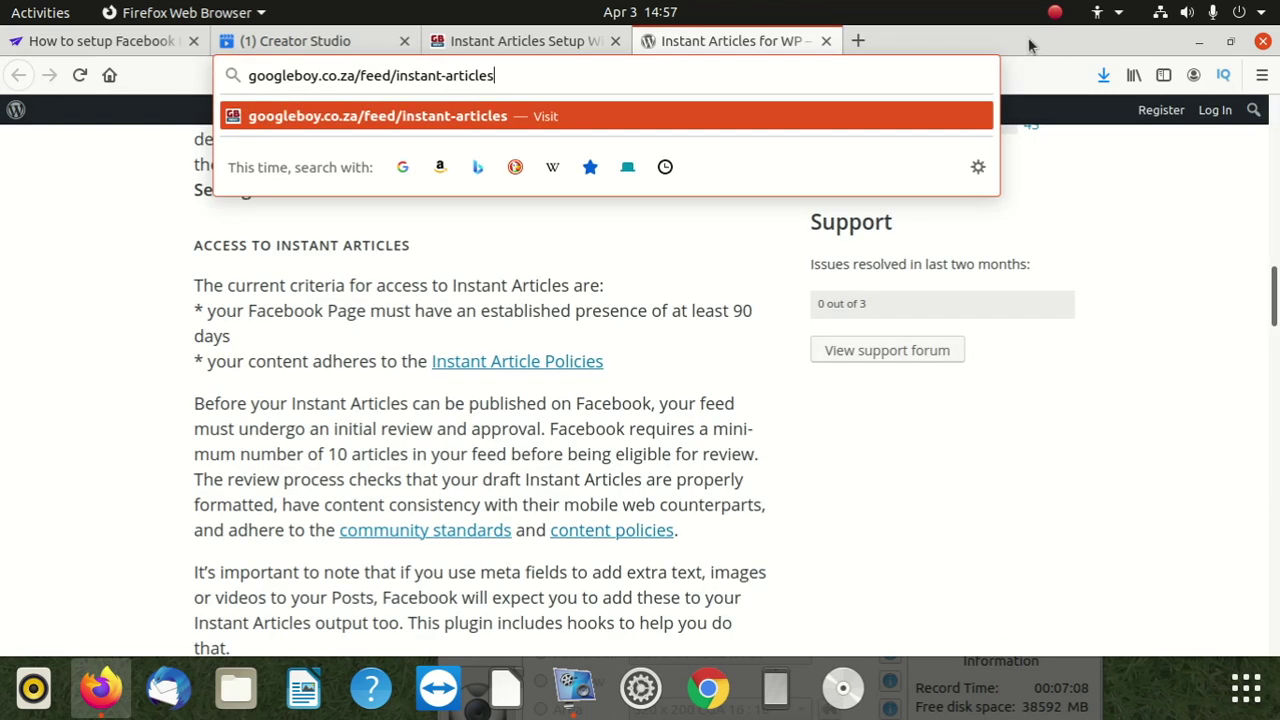
pyautogui.click(20, 134)
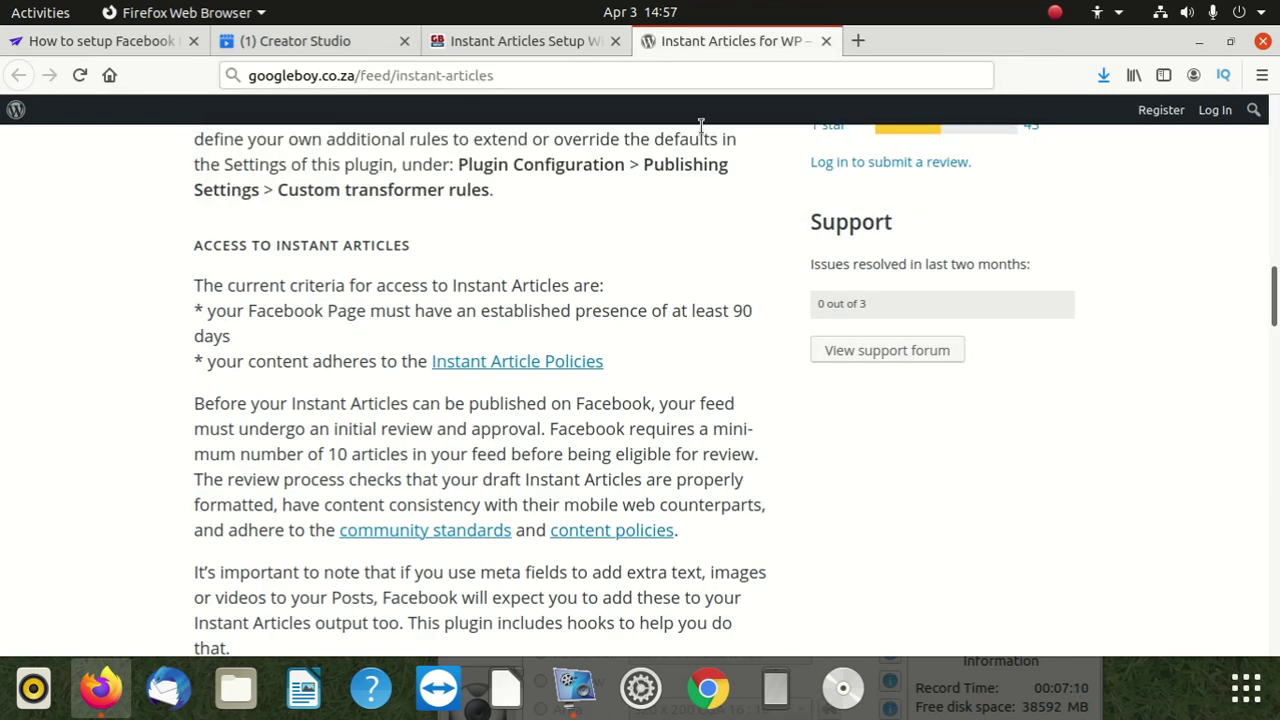
# Close the Creator Studio tabs and load facebook.com in a new tab
pyautogui.click(858, 41)
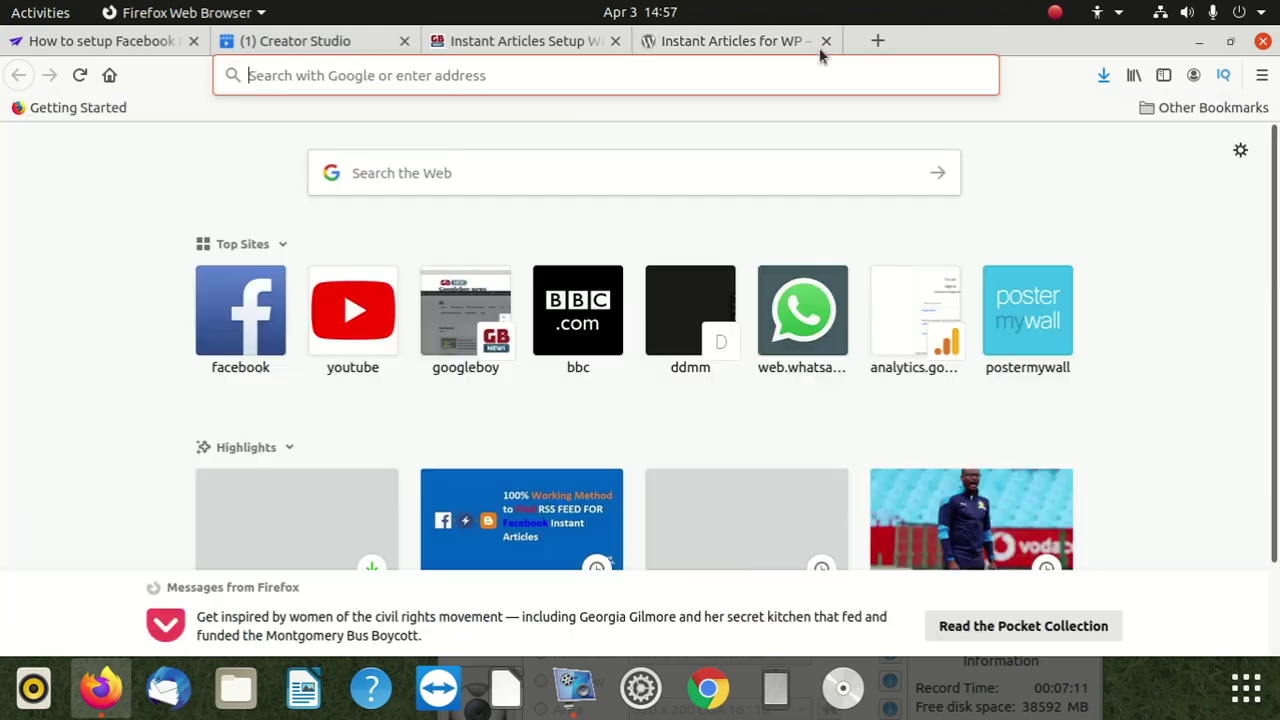
pyautogui.click(472, 78)
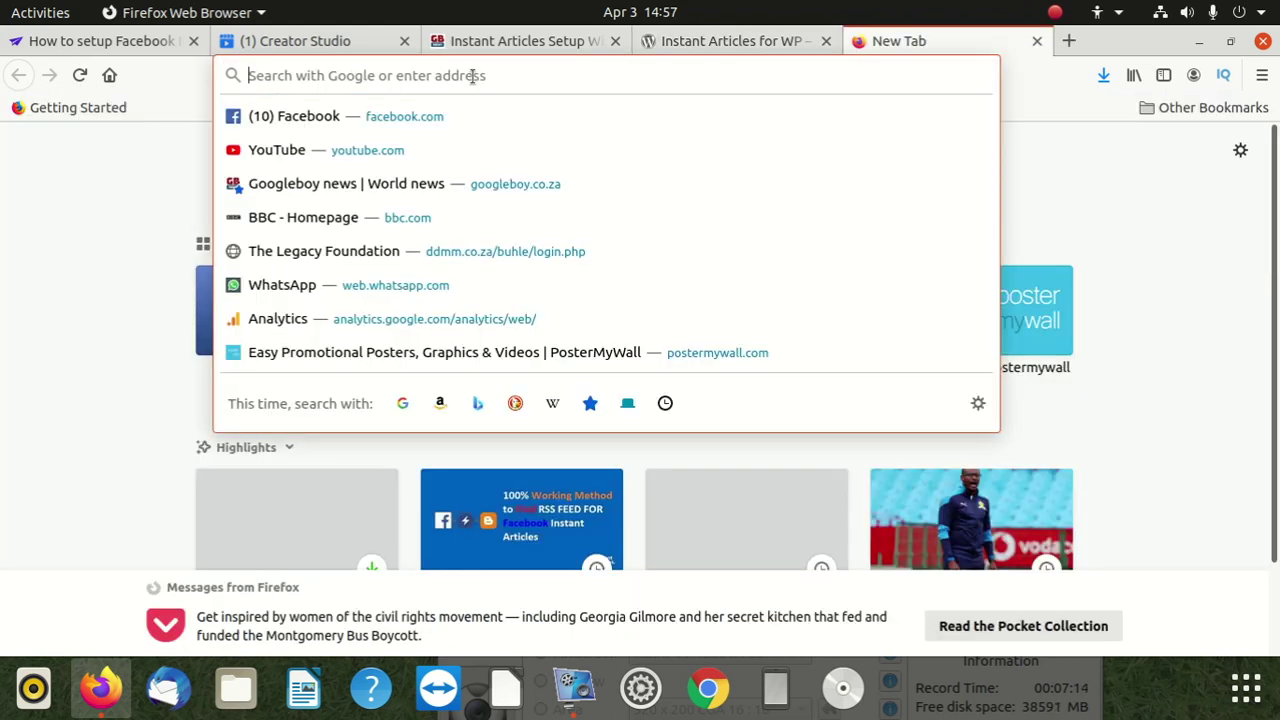
pyautogui.write('facebook.com/')
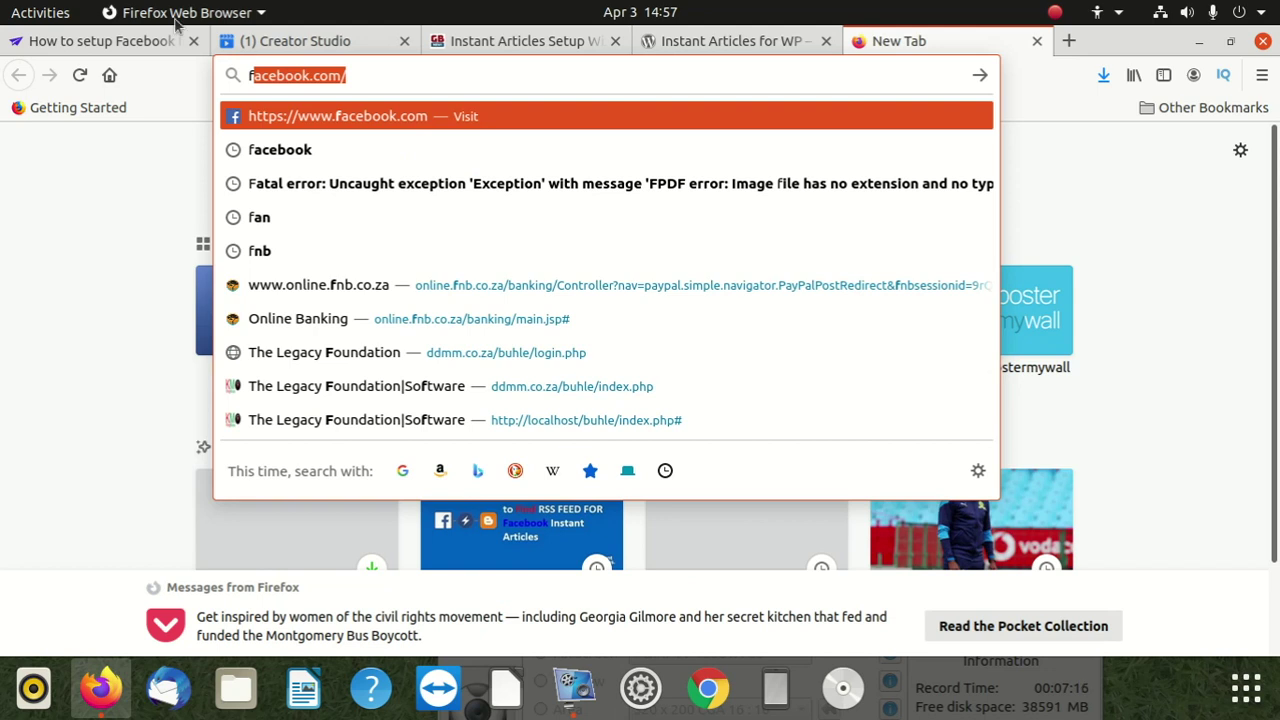
pyautogui.click(372, 45)
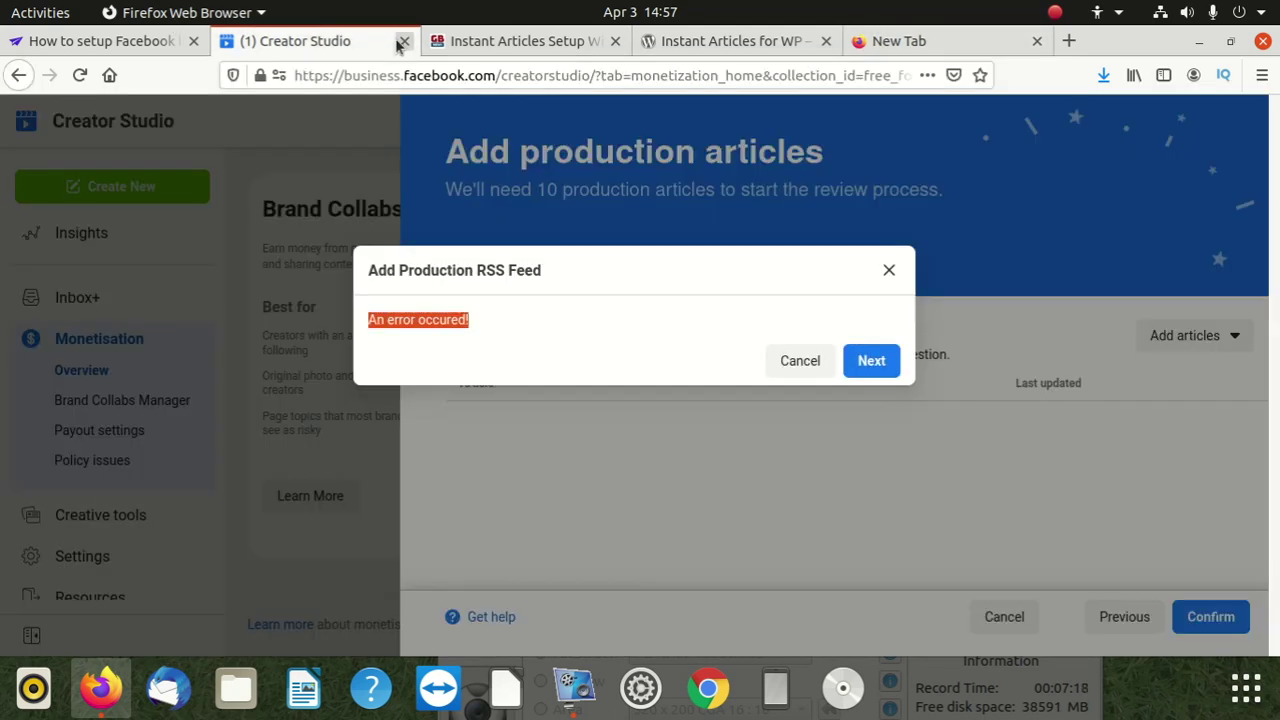
pyautogui.click(402, 42)
pyautogui.click(690, 40)
pyautogui.write('f')
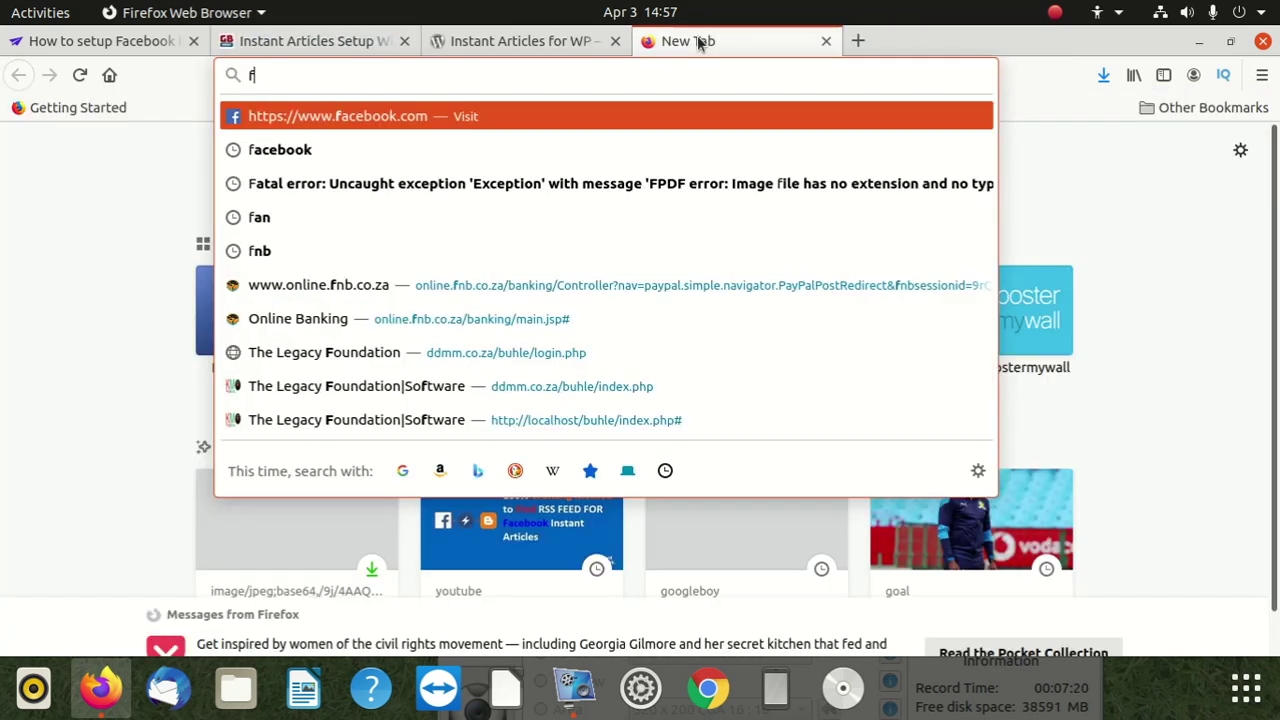
pyautogui.press('Return')
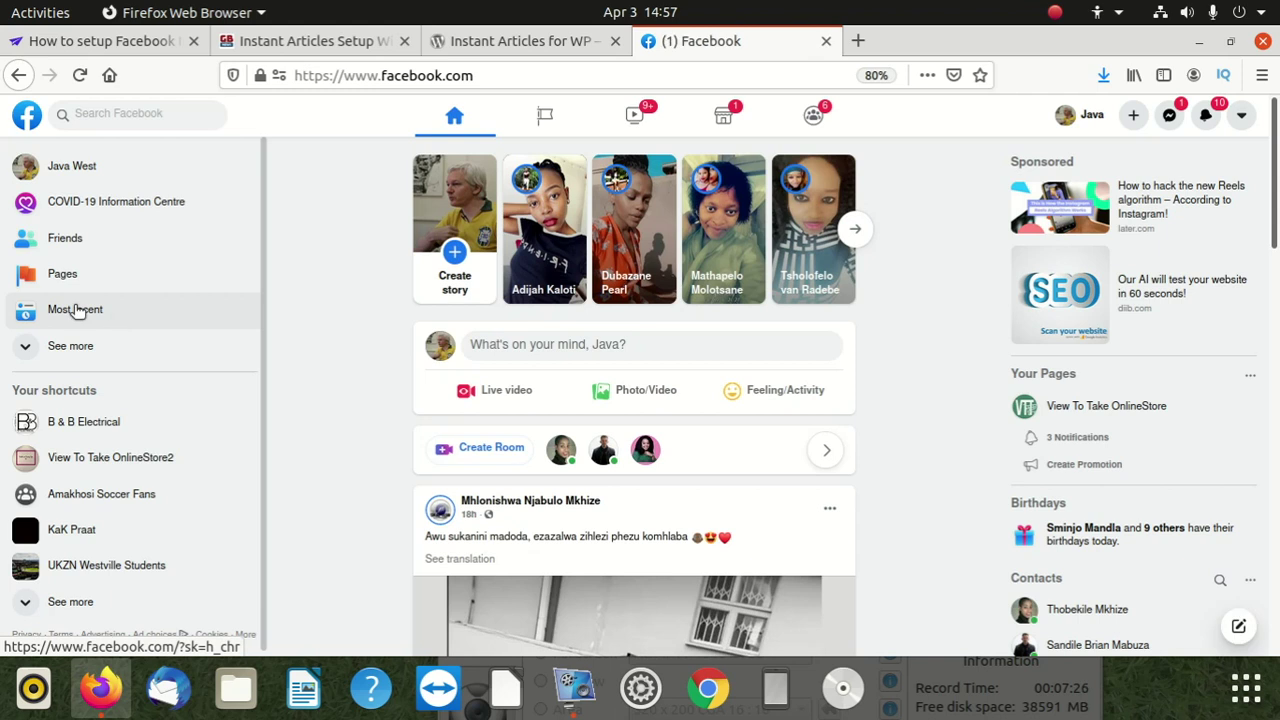
pyautogui.scroll(-2, 67, 368)
# Go to Pages you manage, open Google Boy News, and scroll toward its Publishing Tools
pyautogui.scroll(-1, 100, 500)
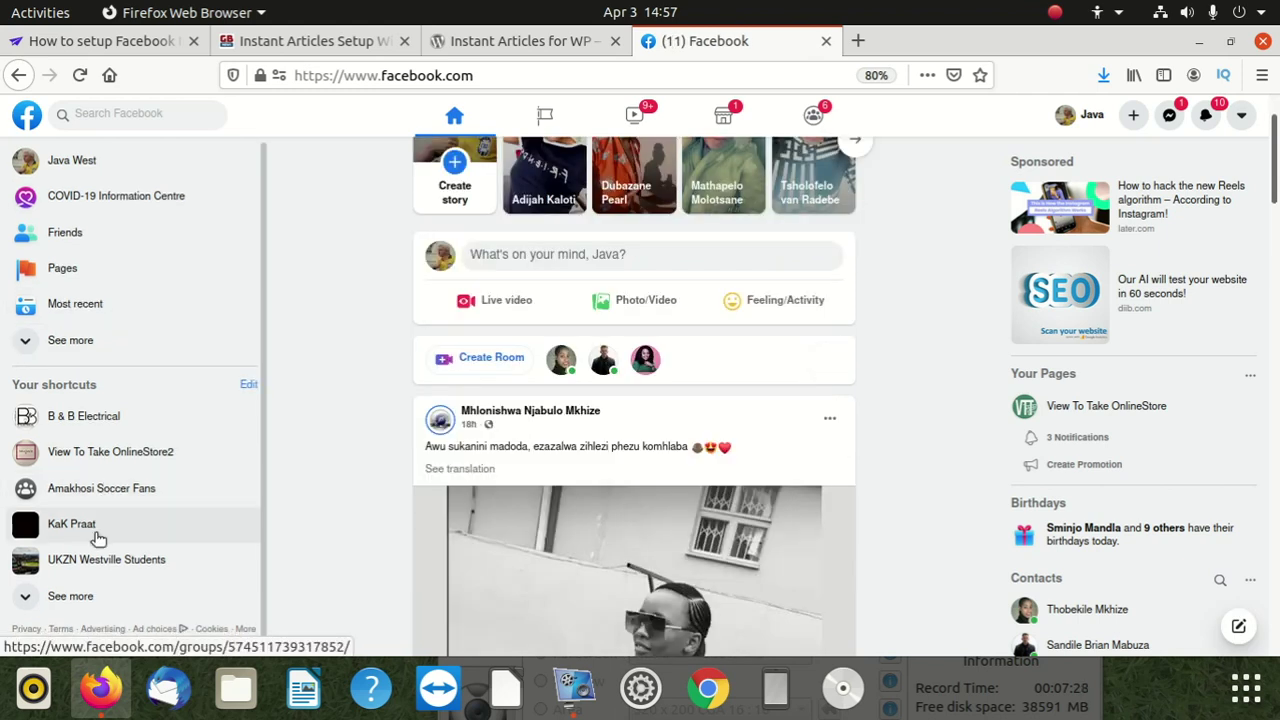
pyautogui.click(66, 270)
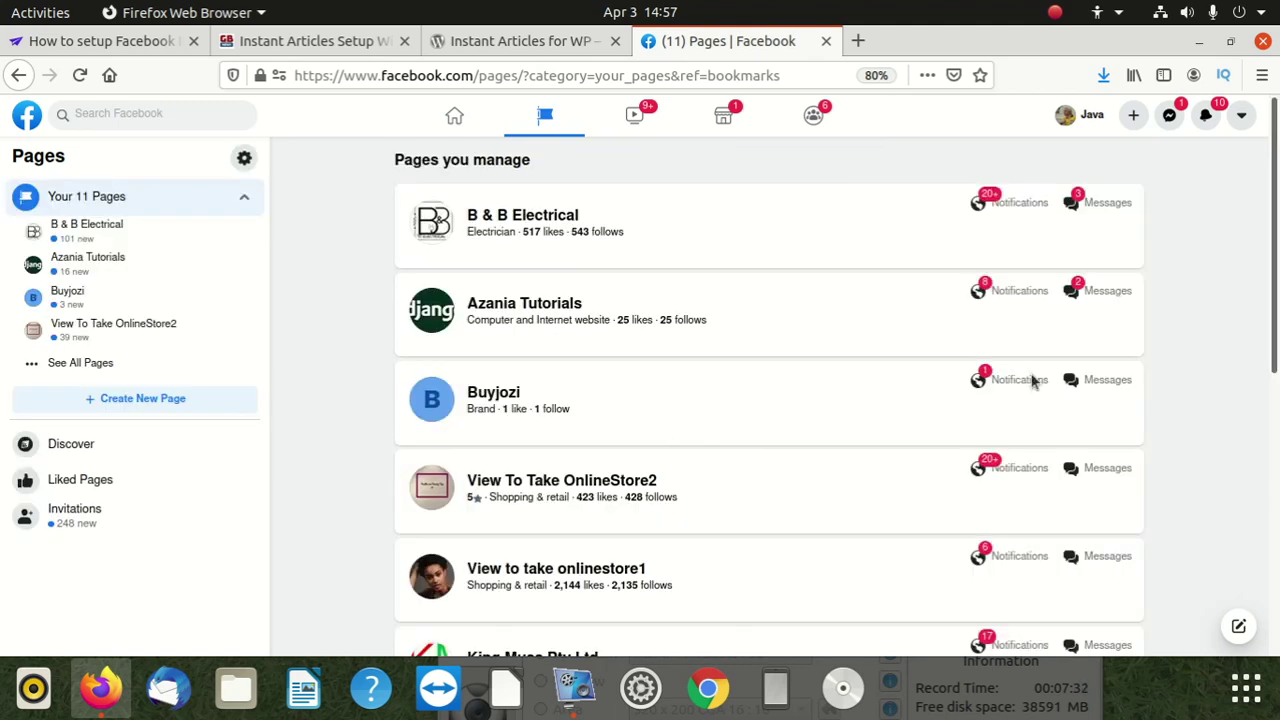
pyautogui.scroll(-5, 646, 440)
pyautogui.scroll(-2, 630, 427)
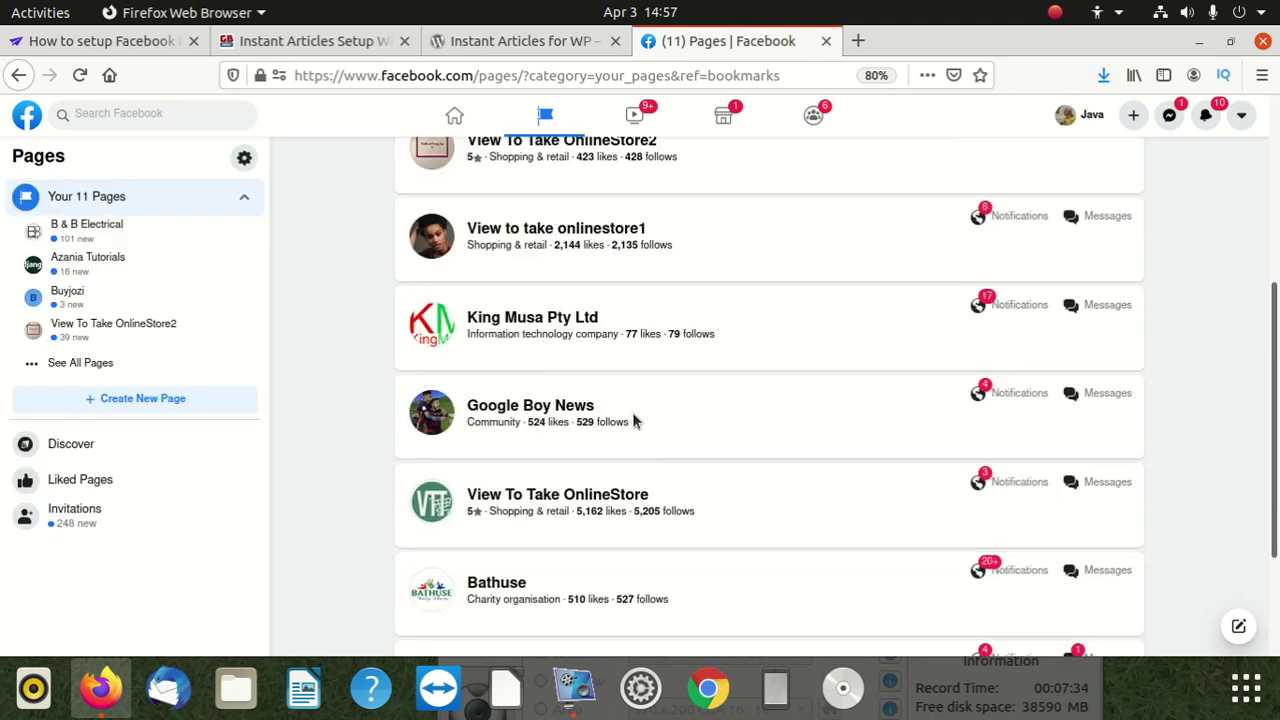
pyautogui.scroll(-1, 634, 420)
pyautogui.scroll(2, 634, 420)
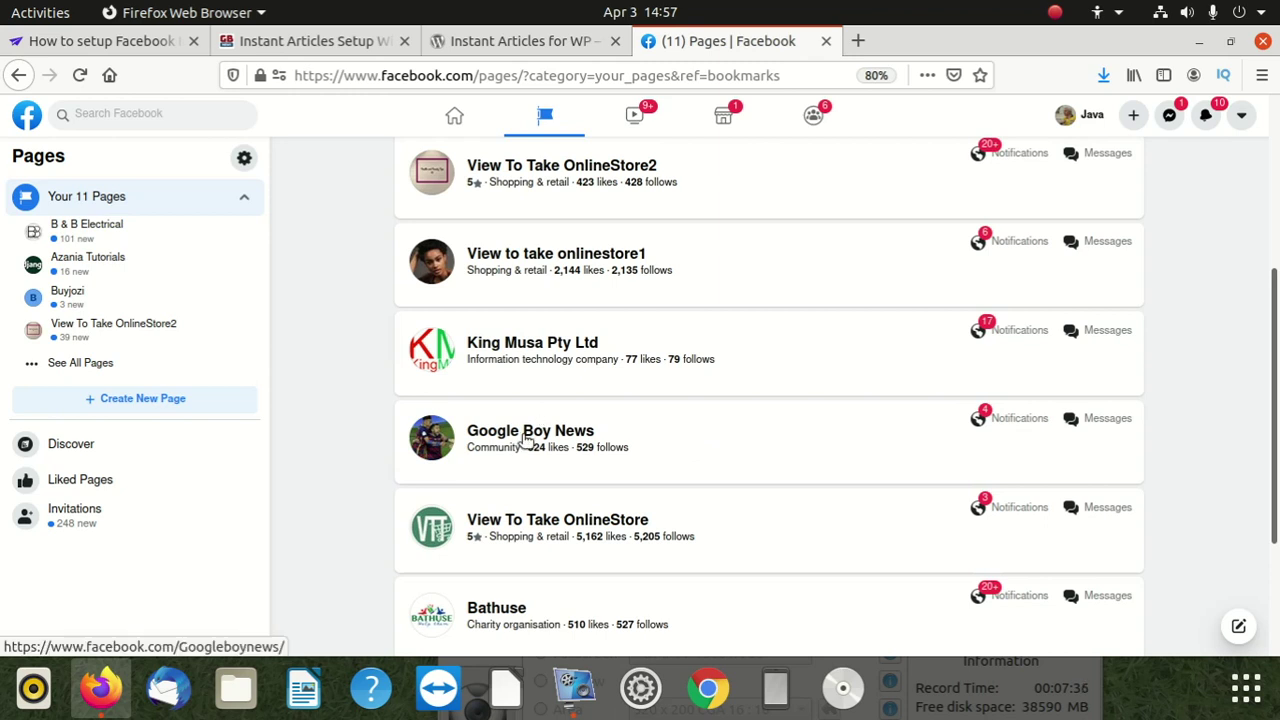
pyautogui.click(527, 438)
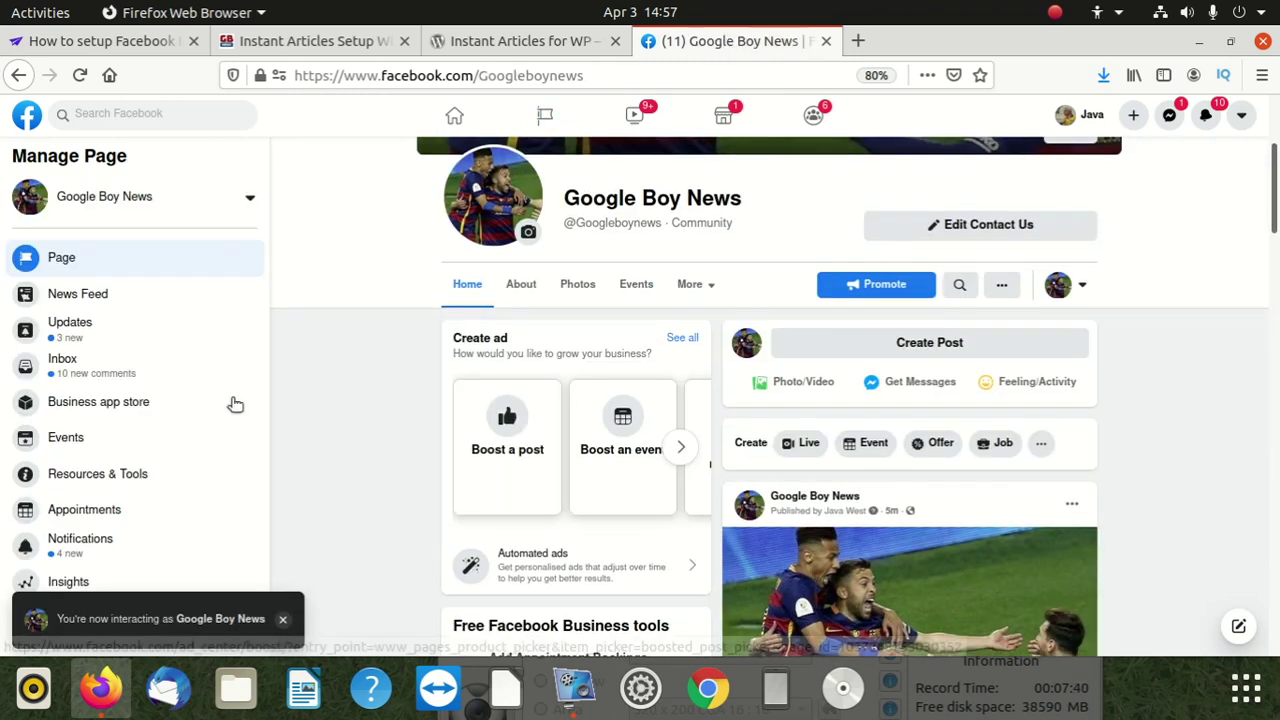
pyautogui.scroll(-3, 160, 466)
pyautogui.scroll(-2, 110, 560)
pyautogui.scroll(-1, 150, 560)
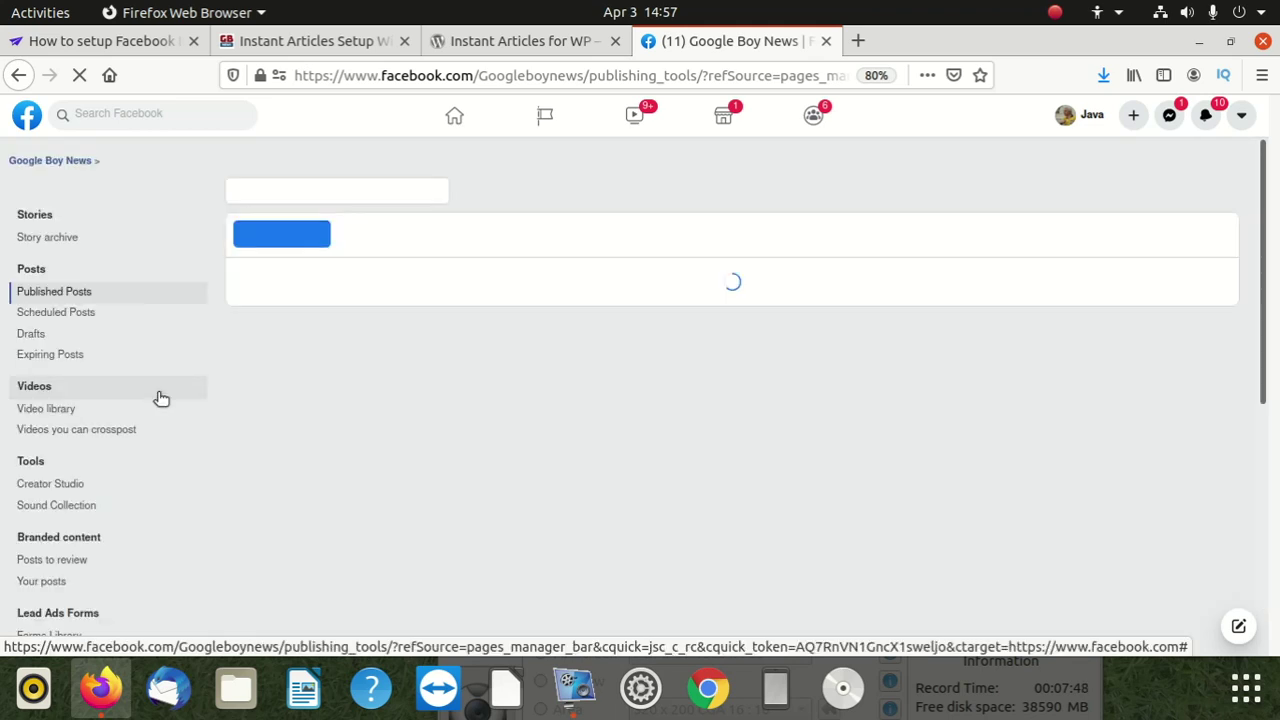
# Open Configuration under Instant Articles in the Publishing Tools sidebar
pyautogui.scroll(-3, 173, 483)
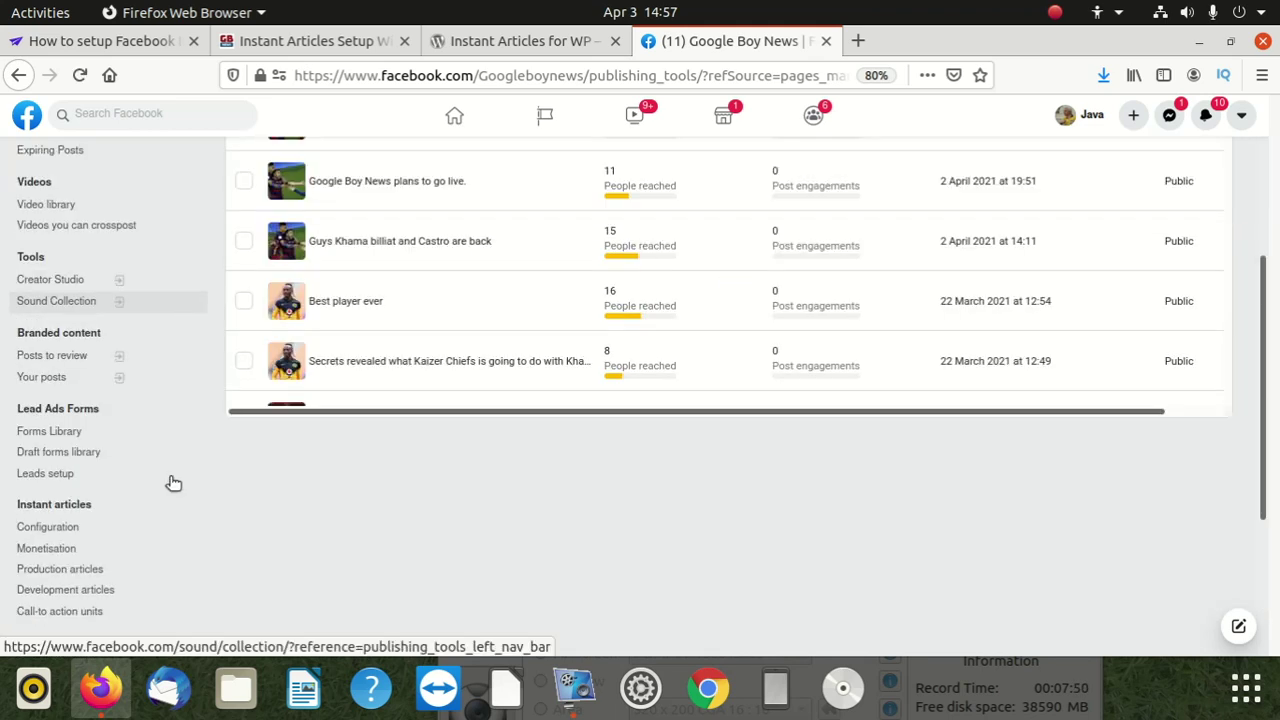
pyautogui.scroll(-1, 140, 505)
pyautogui.scroll(-2, 100, 480)
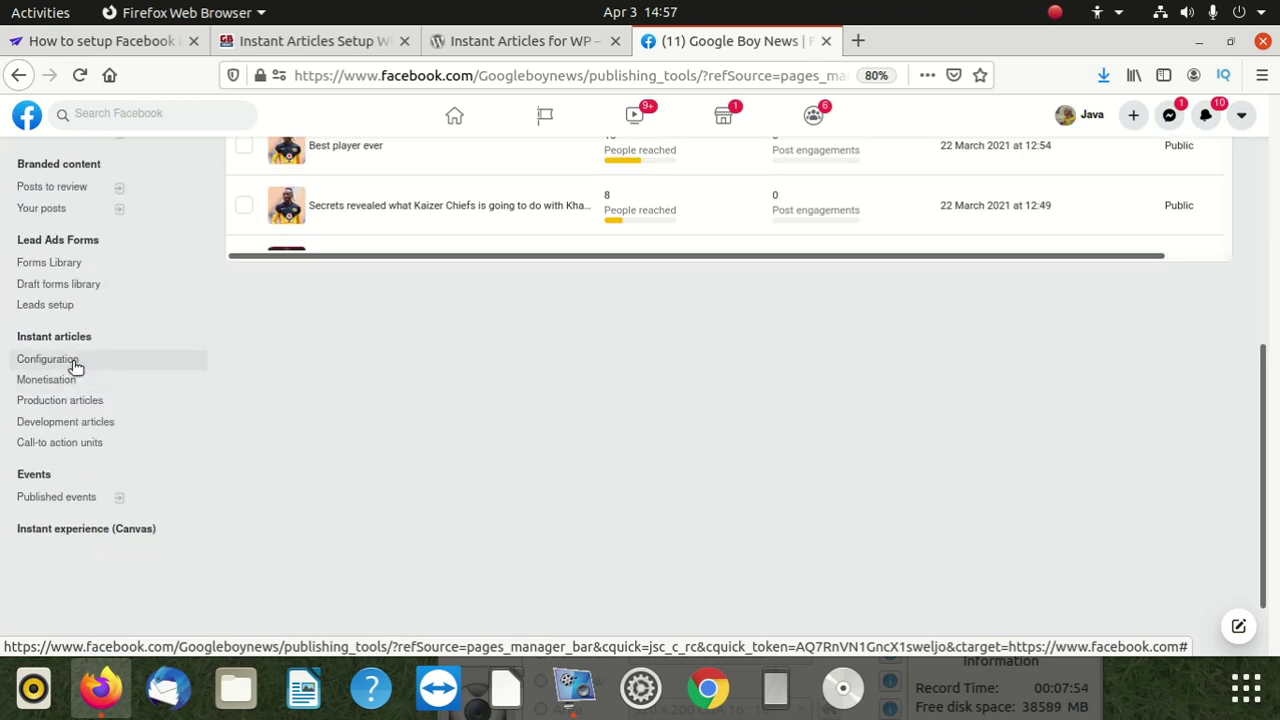
pyautogui.click(76, 361)
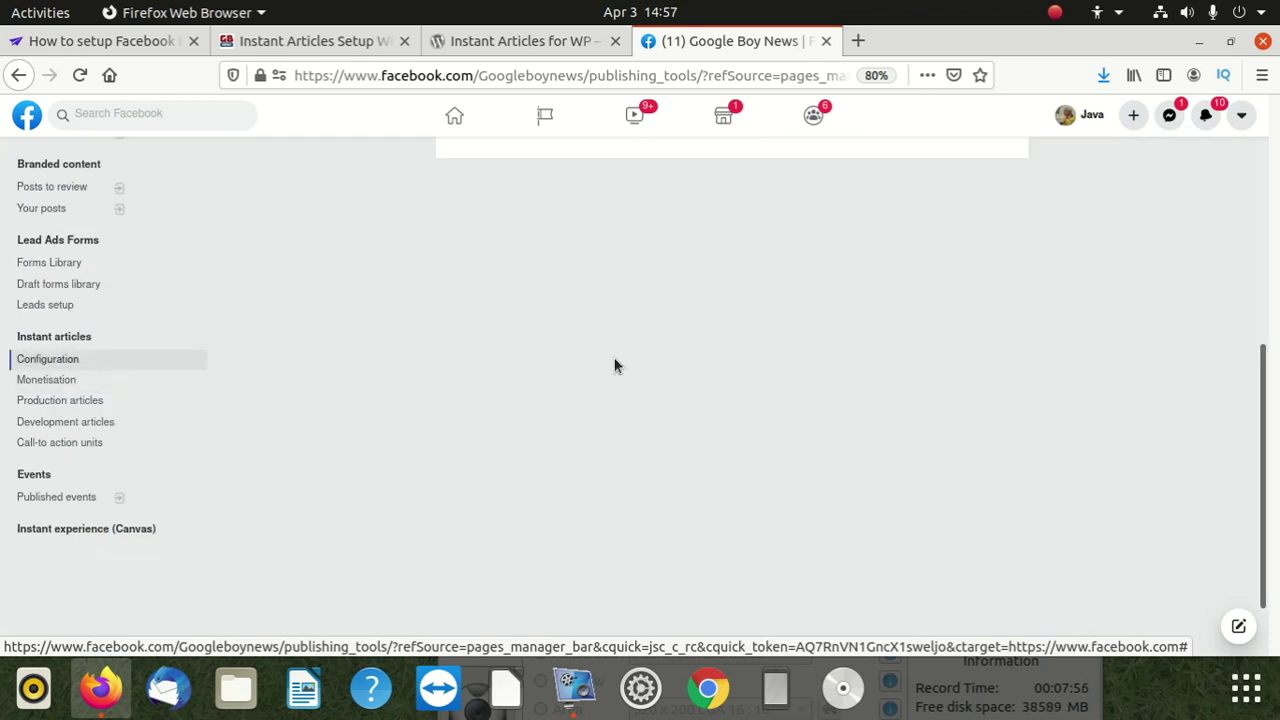
pyautogui.scroll(-1, 203, 550)
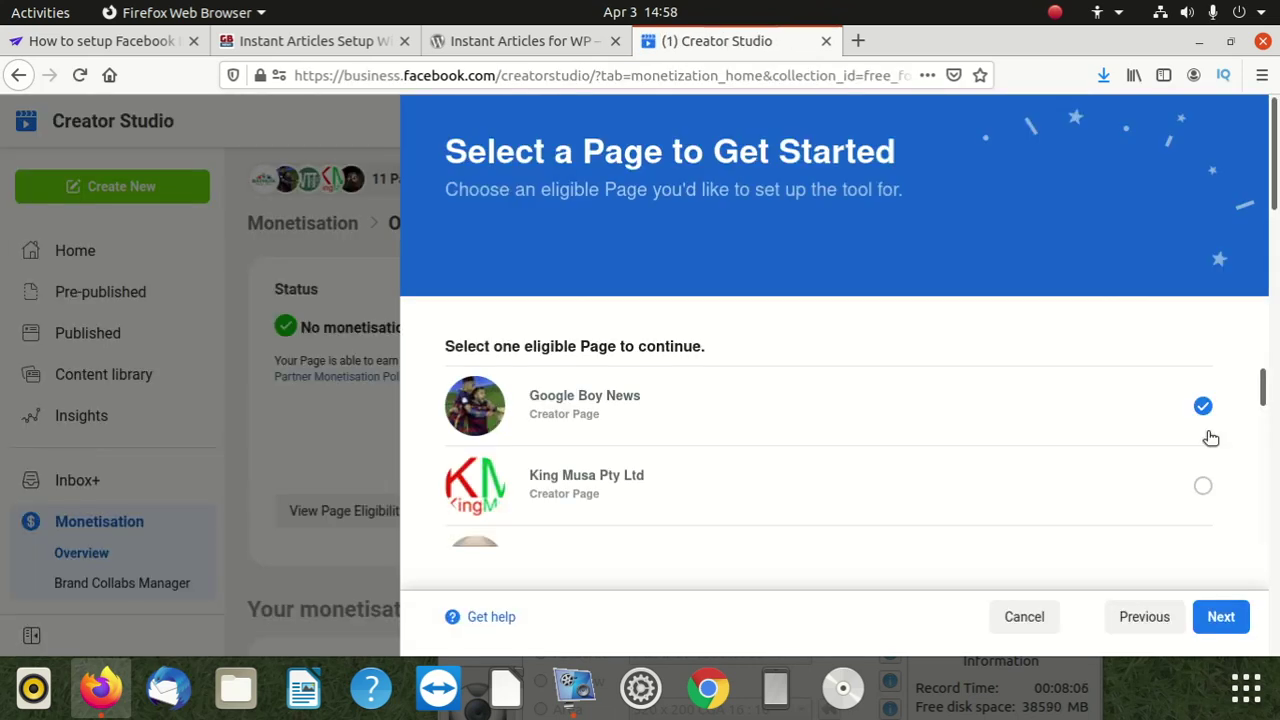
# Continue with Google Boy News and open the add-ten-production-articles task
pyautogui.click(1228, 620)
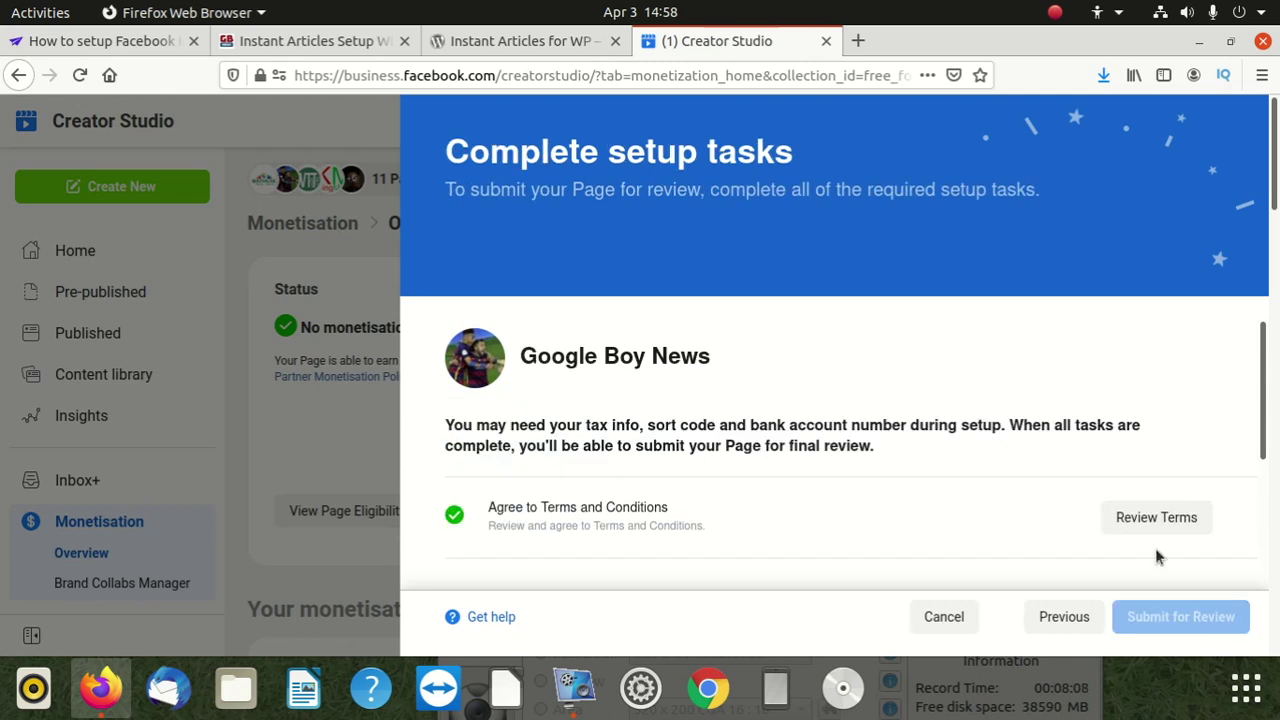
pyautogui.scroll(-3, 1157, 550)
pyautogui.click(1180, 443)
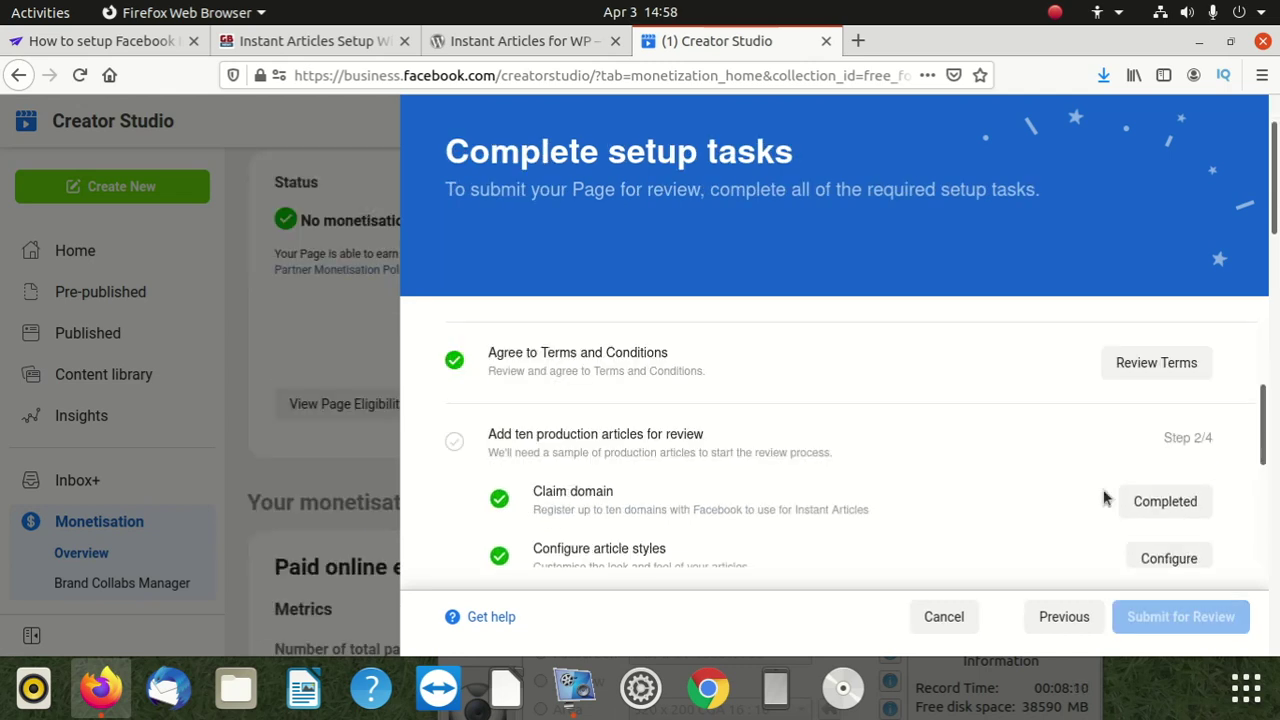
pyautogui.scroll(-2, 1105, 498)
pyautogui.click(1186, 468)
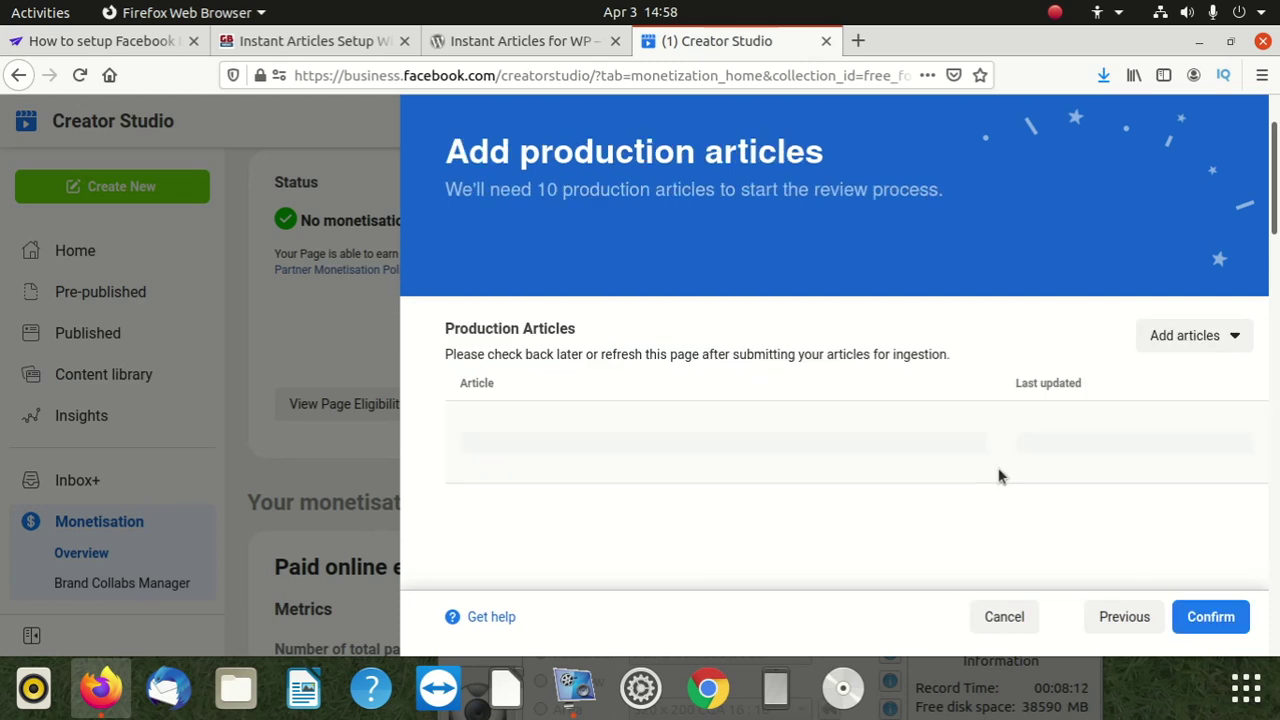
# Paste the instant-articles feed as the production RSS feed and save; it errors again
pyautogui.click(1140, 345)
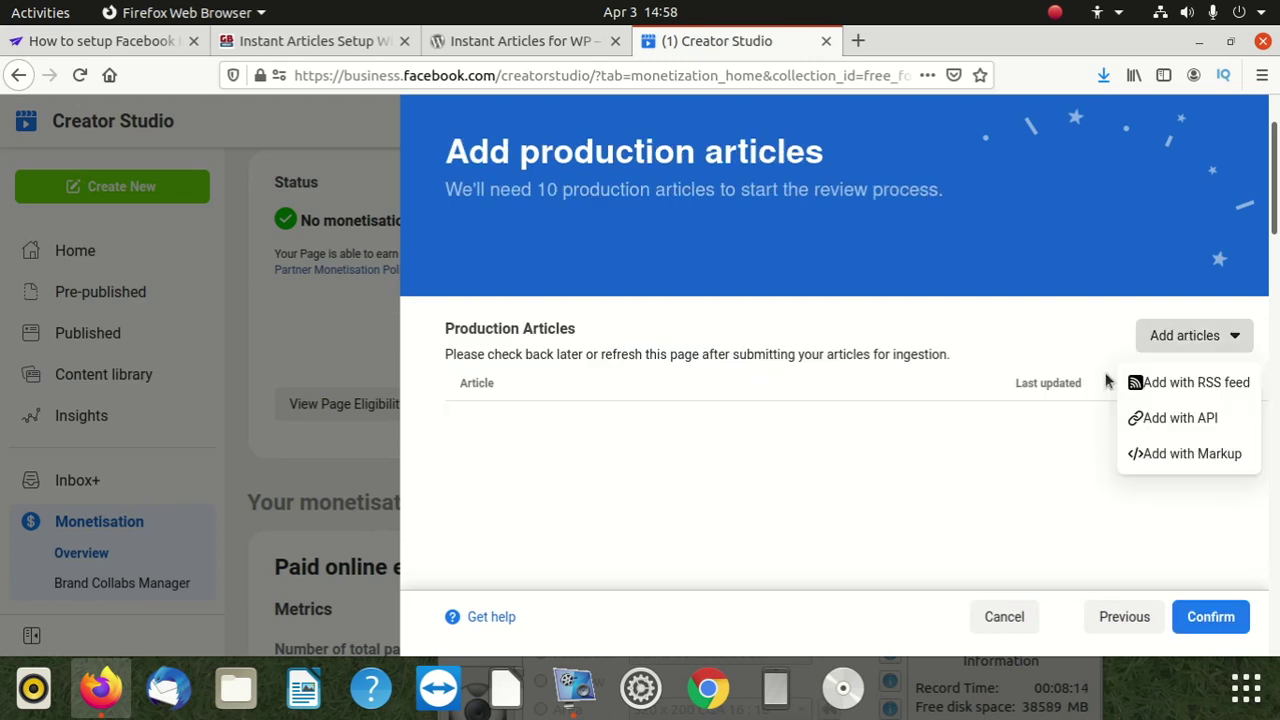
pyautogui.click(1152, 383)
pyautogui.click(523, 355)
pyautogui.rightClick(528, 357)
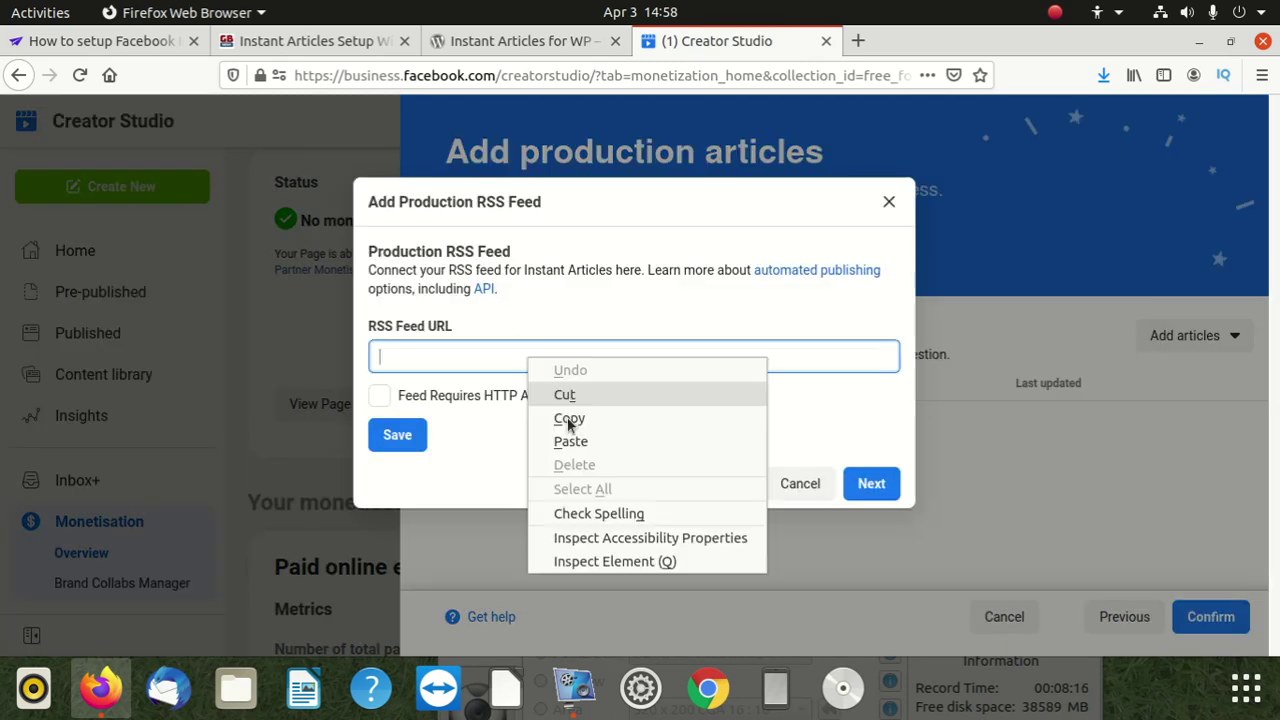
pyautogui.click(589, 449)
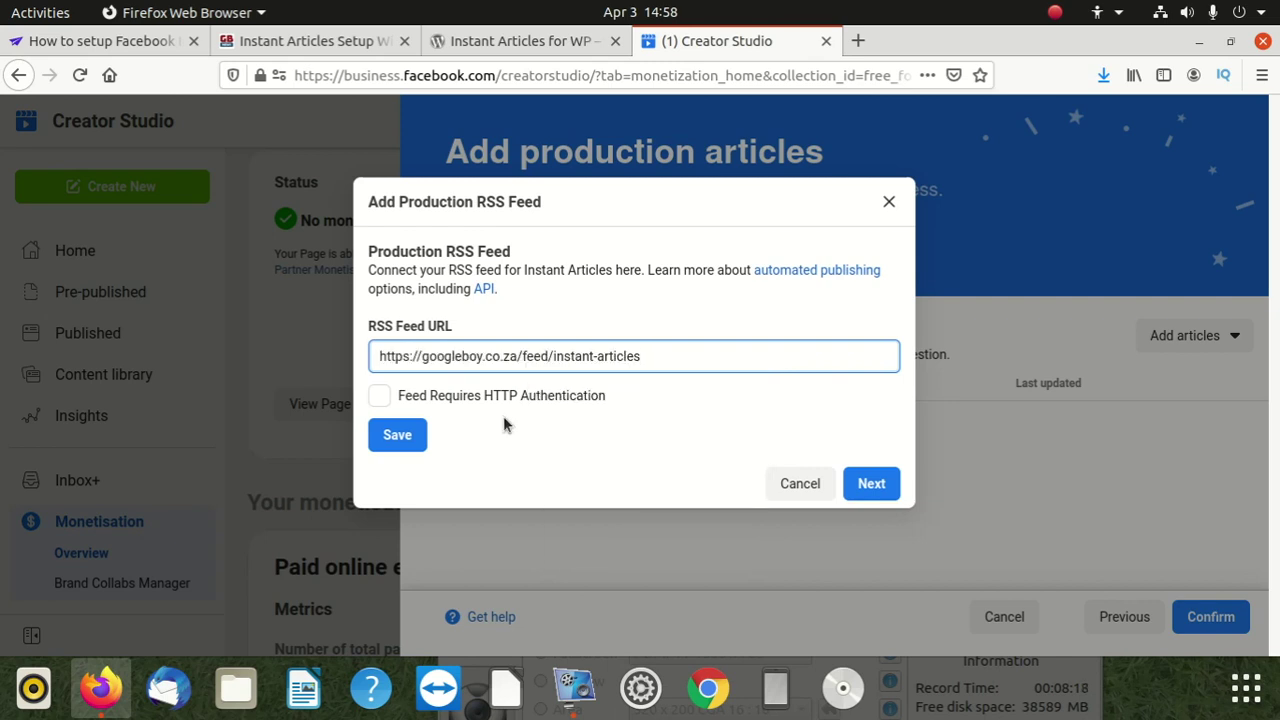
pyautogui.click(403, 432)
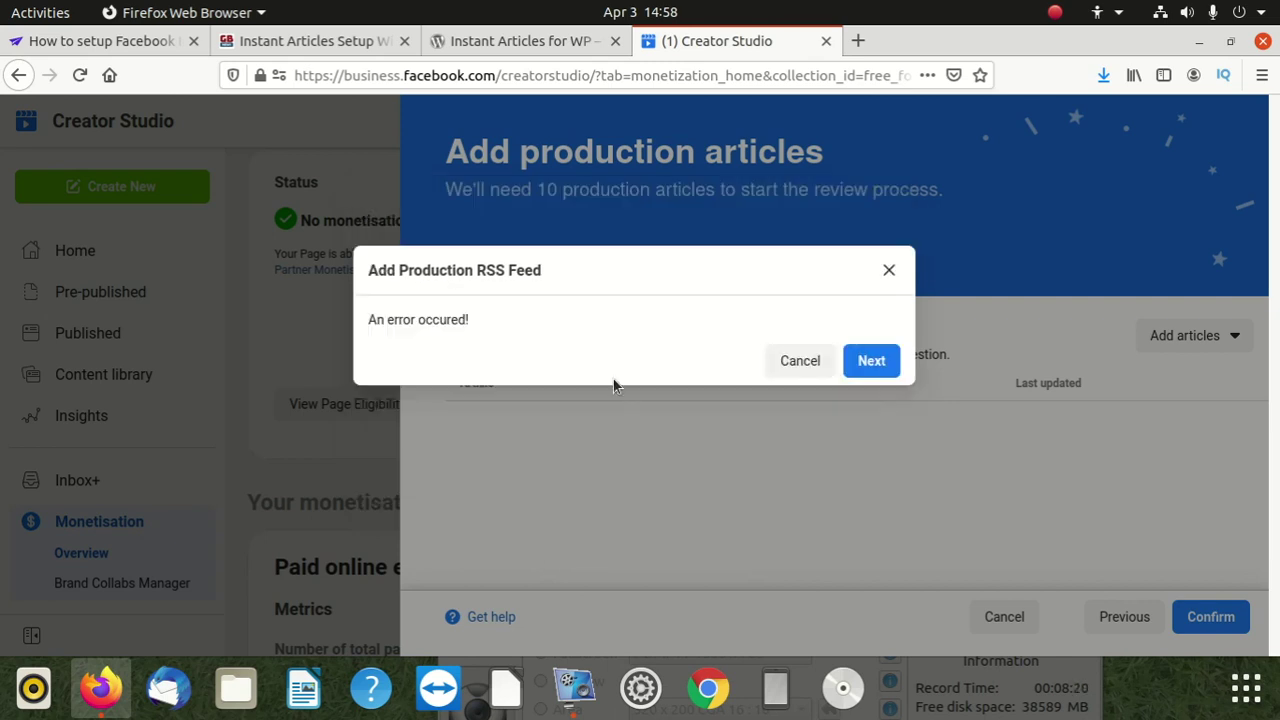
pyautogui.click(868, 361)
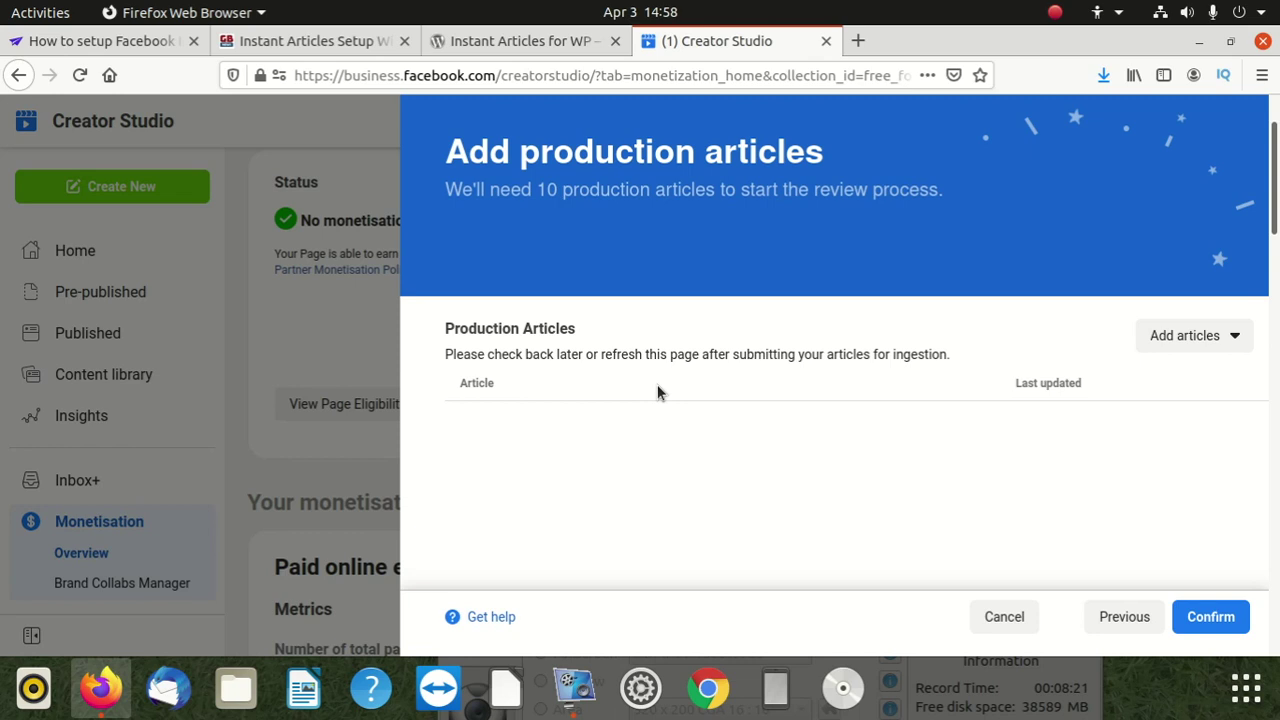
pyautogui.scroll(-5, 764, 502)
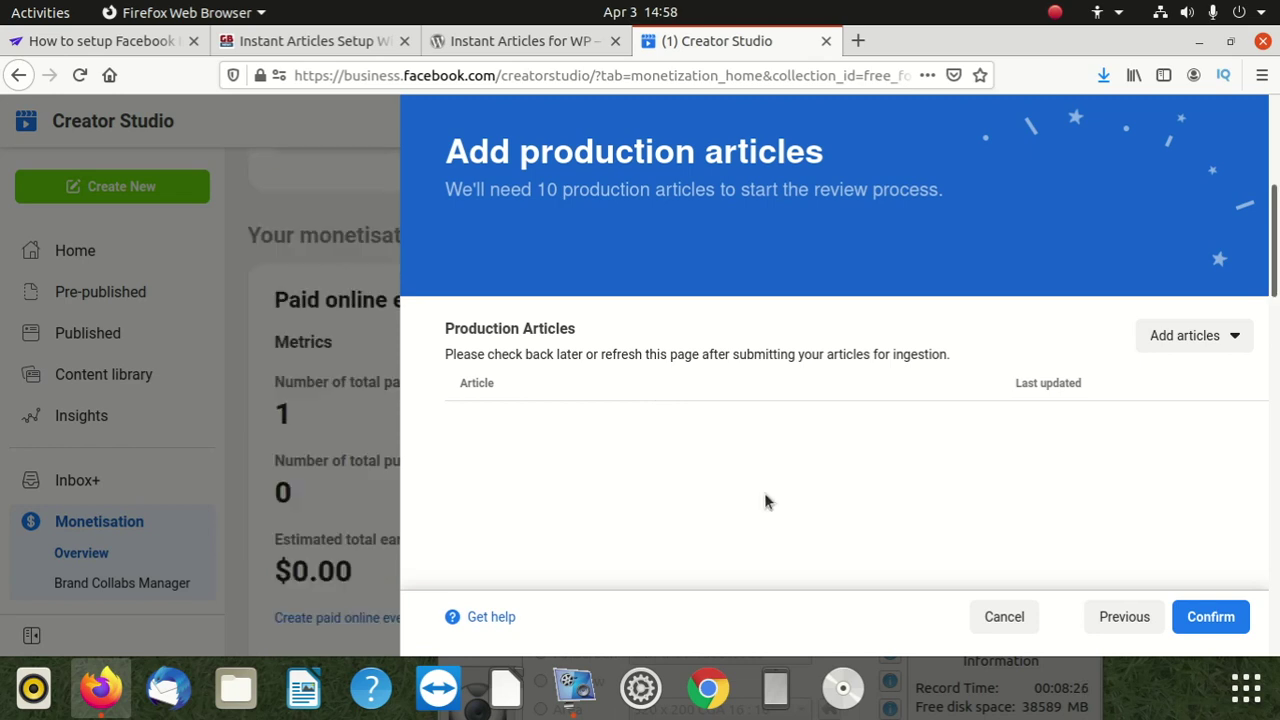
pyautogui.scroll(-4, 934, 400)
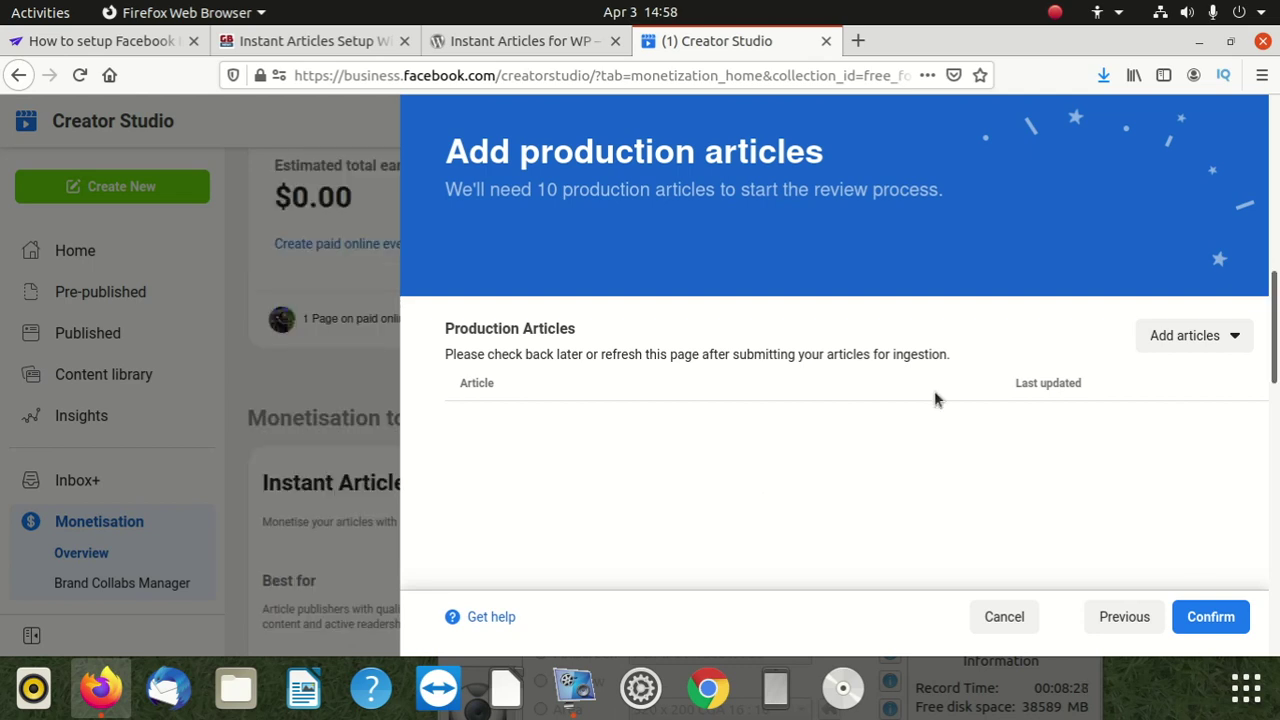
pyautogui.scroll(-4, 820, 420)
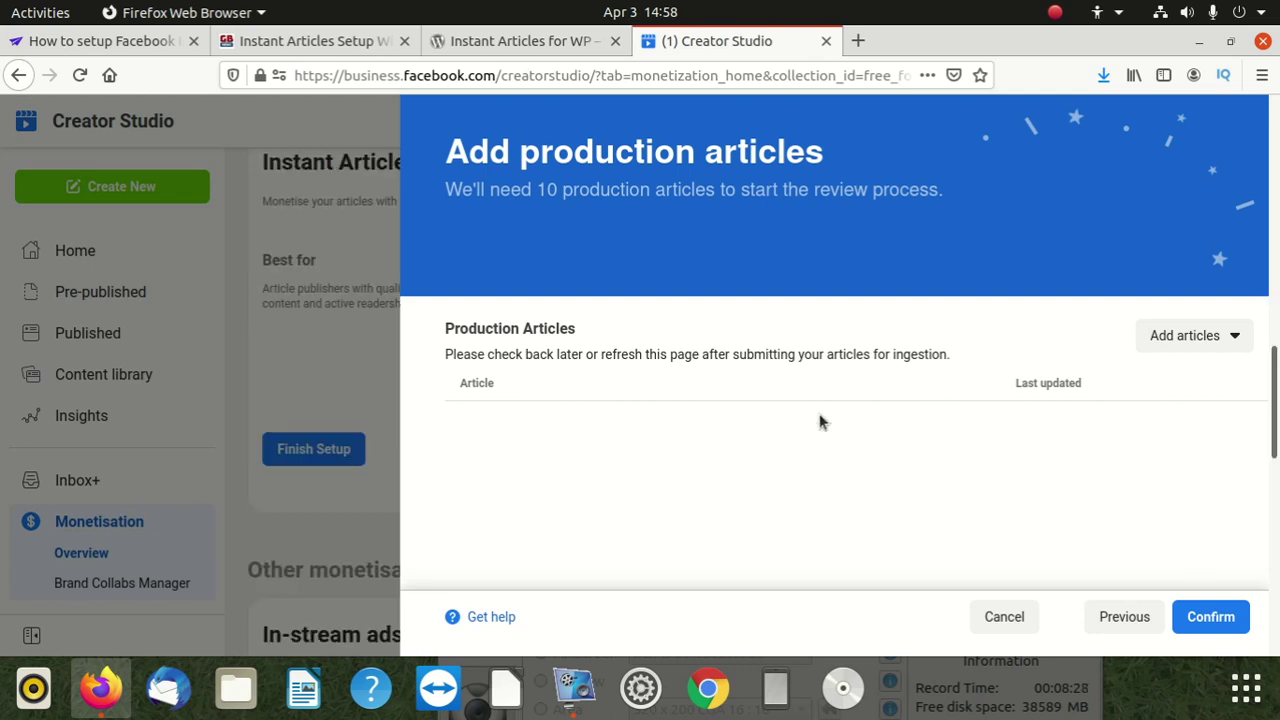
# Confirm the production articles step and return to the task list
pyautogui.click(1232, 617)
pyautogui.scroll(-3, 1023, 500)
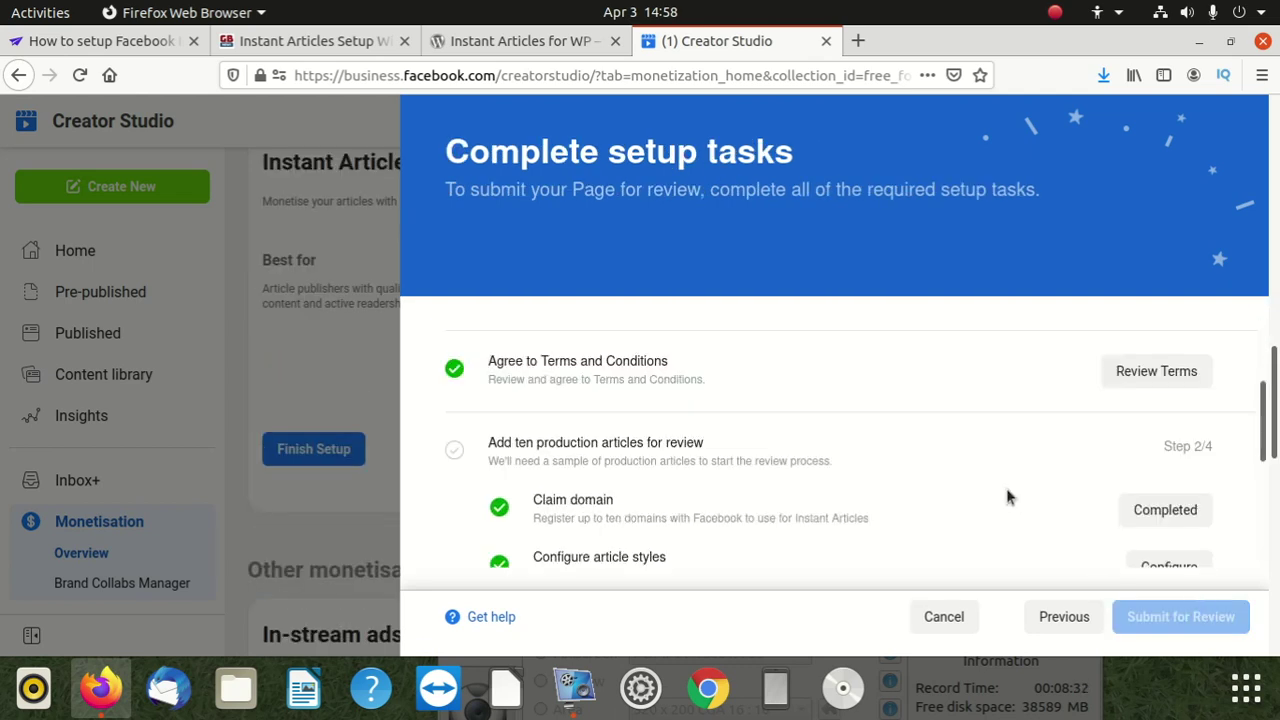
pyautogui.scroll(-2, 1005, 487)
pyautogui.scroll(-3, 1003, 490)
pyautogui.scroll(-2, 1142, 573)
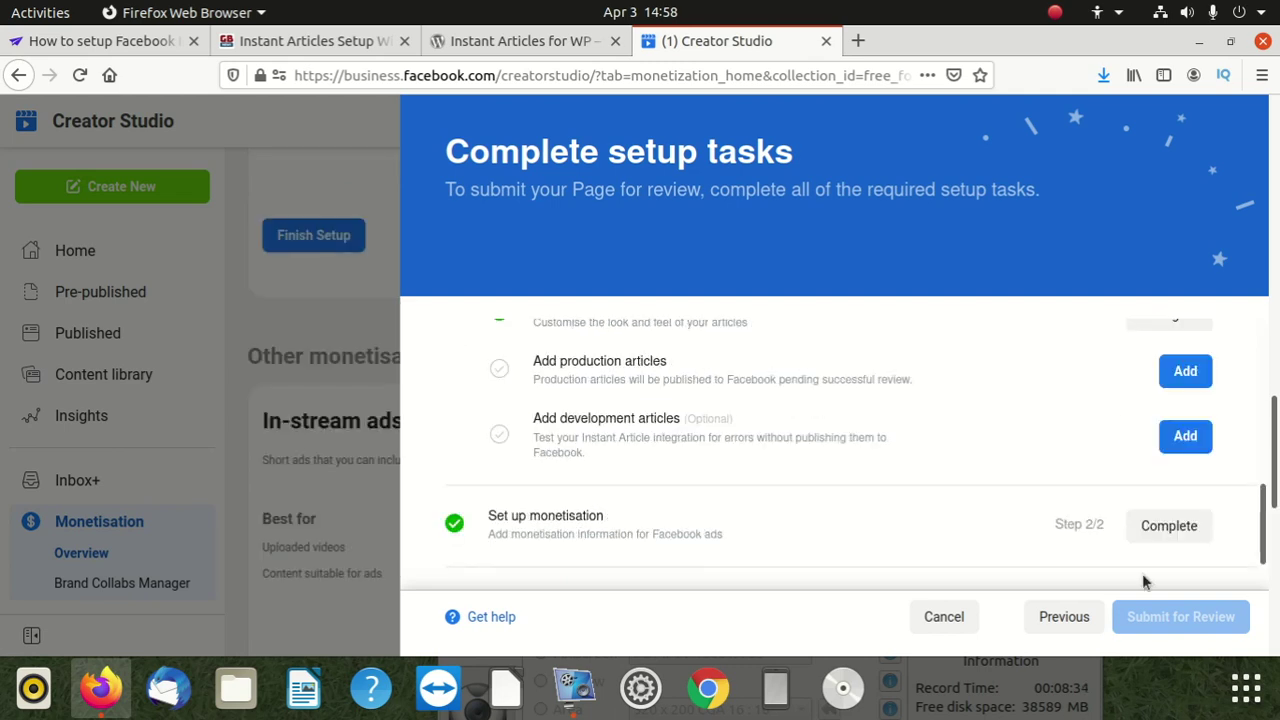
pyautogui.scroll(2, 983, 551)
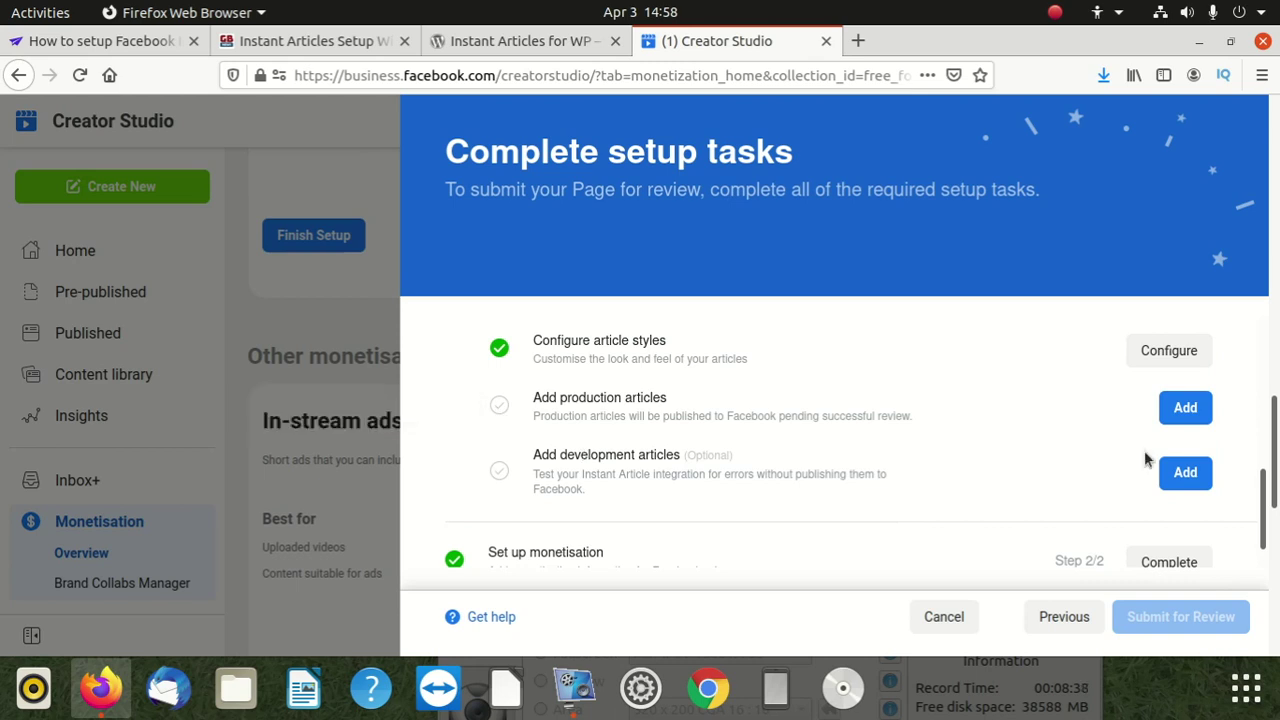
# Open the development articles step and view, then dismiss, the Add articles options
pyautogui.click(1187, 475)
pyautogui.scroll(-3, 925, 420)
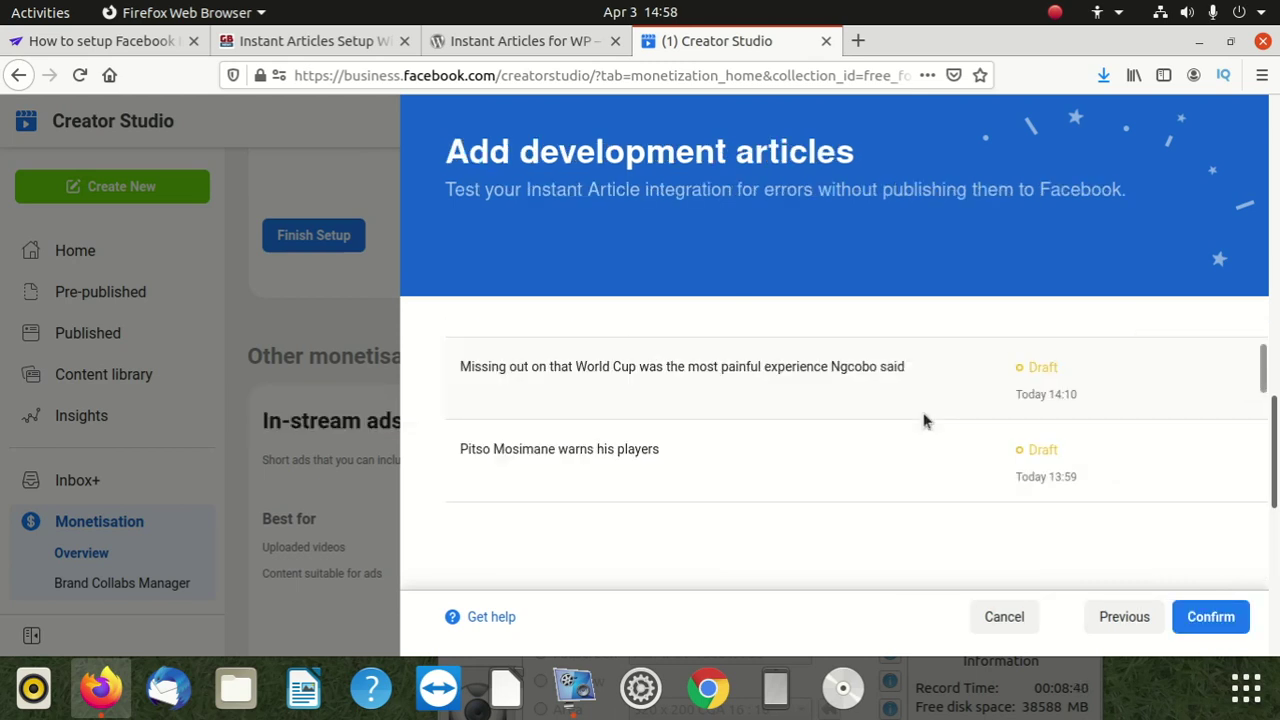
pyautogui.scroll(2, 922, 420)
pyautogui.scroll(1, 915, 423)
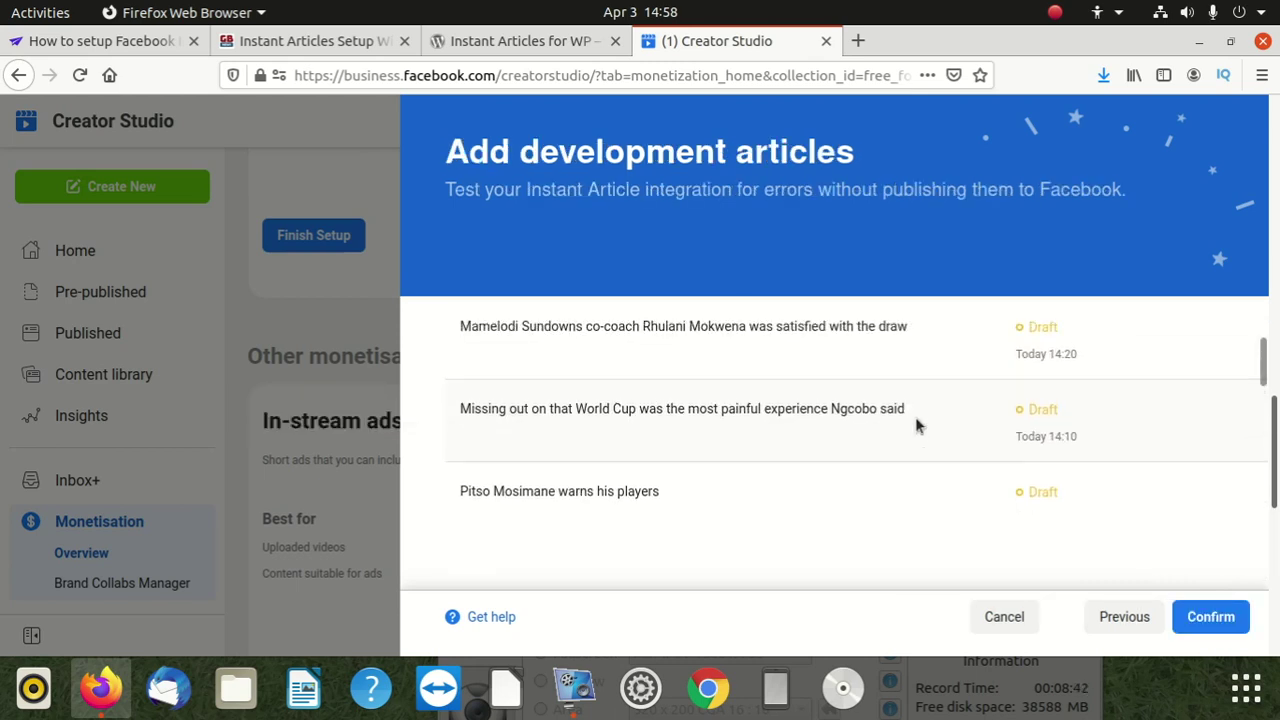
pyautogui.scroll(3, 915, 422)
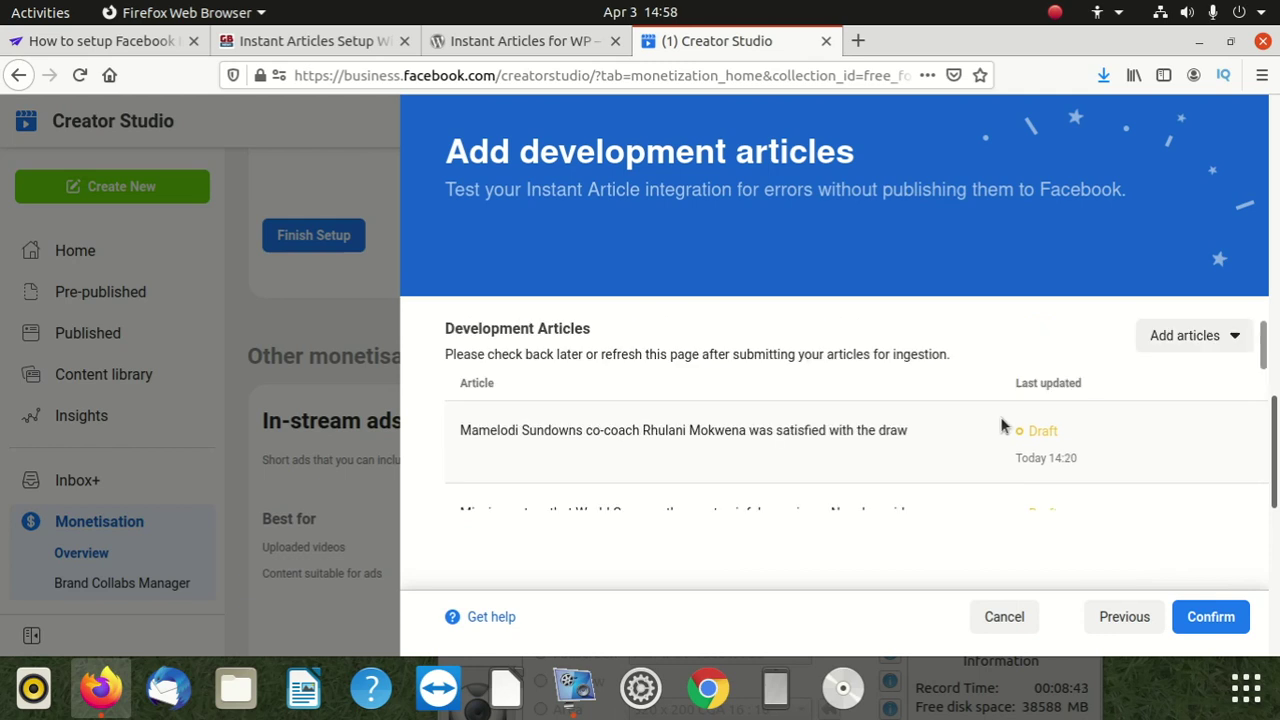
pyautogui.click(1238, 342)
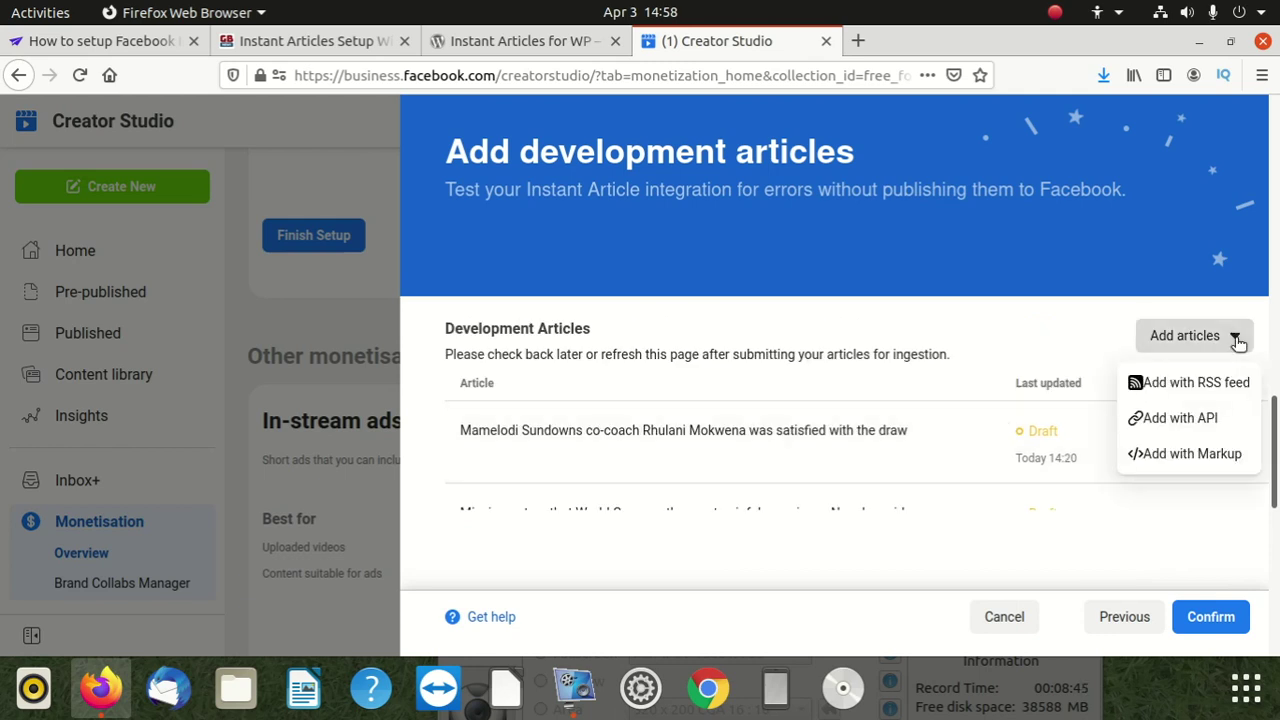
pyautogui.click(1004, 402)
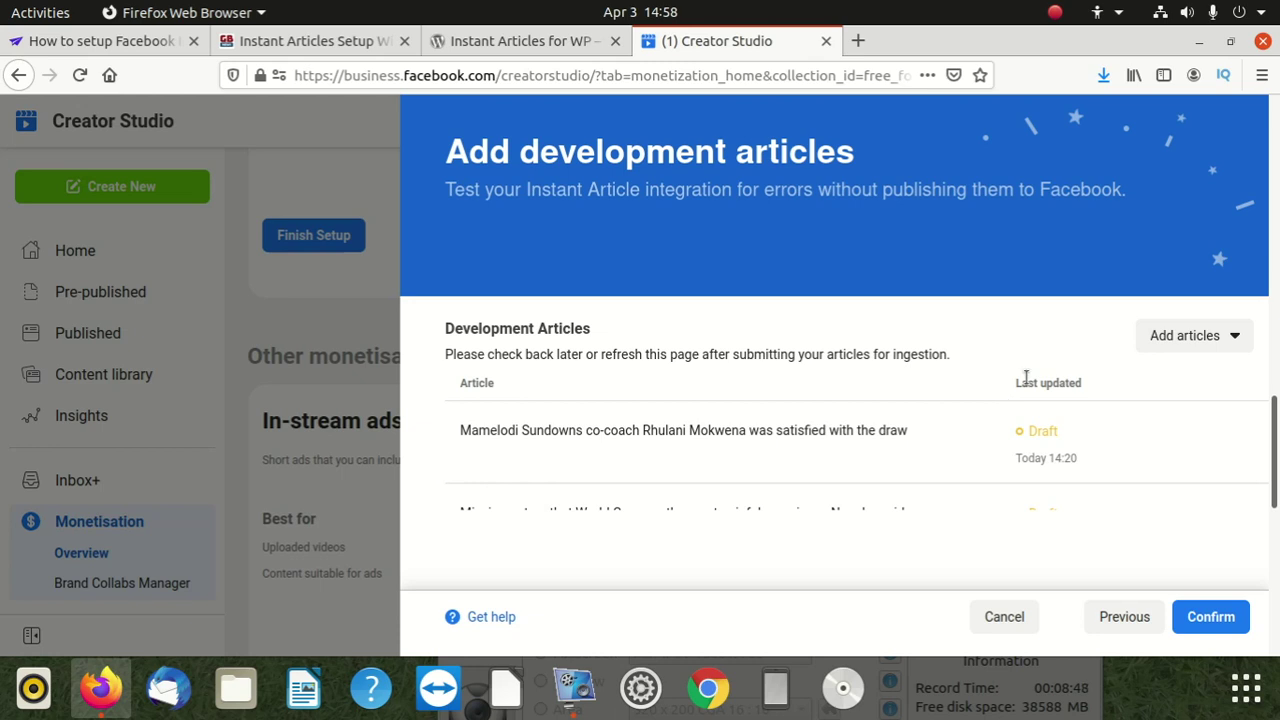
# Scroll through the development articles, all Draft, and confirm back to the task list
pyautogui.scroll(-5, 1028, 406)
pyautogui.scroll(-3, 1028, 406)
pyautogui.scroll(-3, 1028, 406)
pyautogui.scroll(-3, 1028, 408)
pyautogui.scroll(-2, 1028, 412)
pyautogui.scroll(-3, 1027, 410)
pyautogui.scroll(-3, 1025, 410)
pyautogui.scroll(-2, 1025, 410)
pyautogui.scroll(-2, 1025, 420)
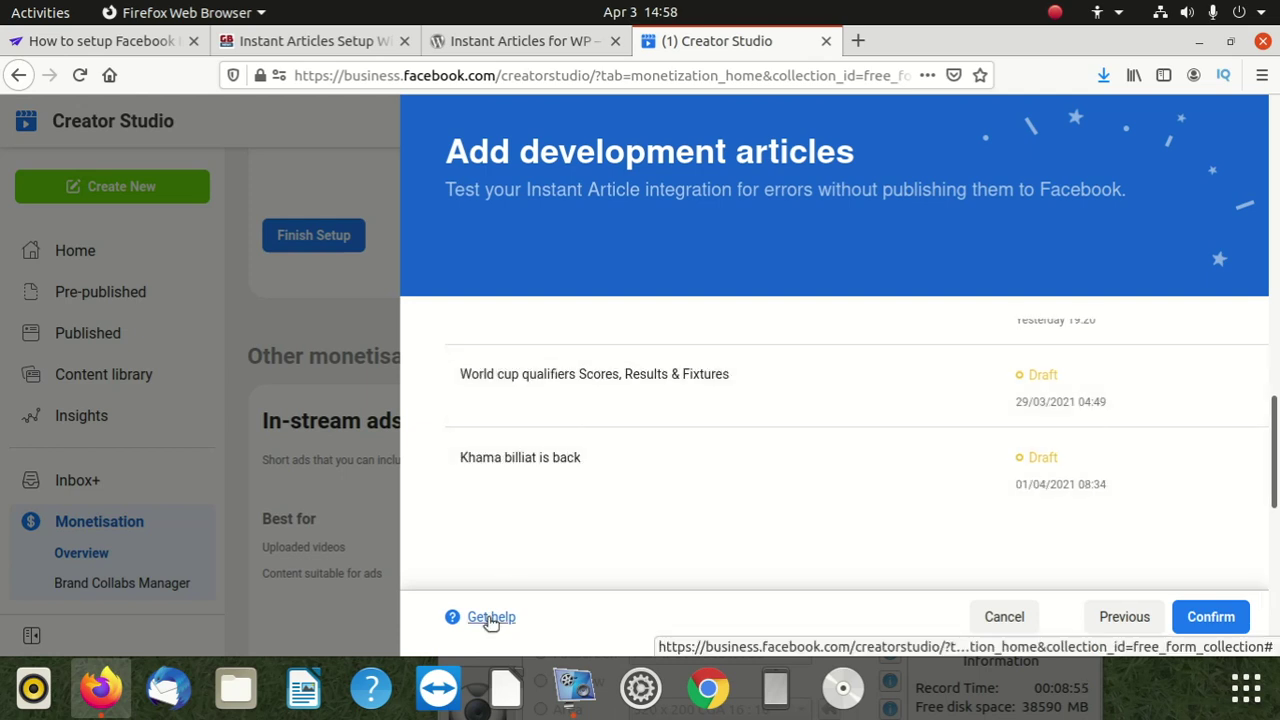
pyautogui.click(1208, 617)
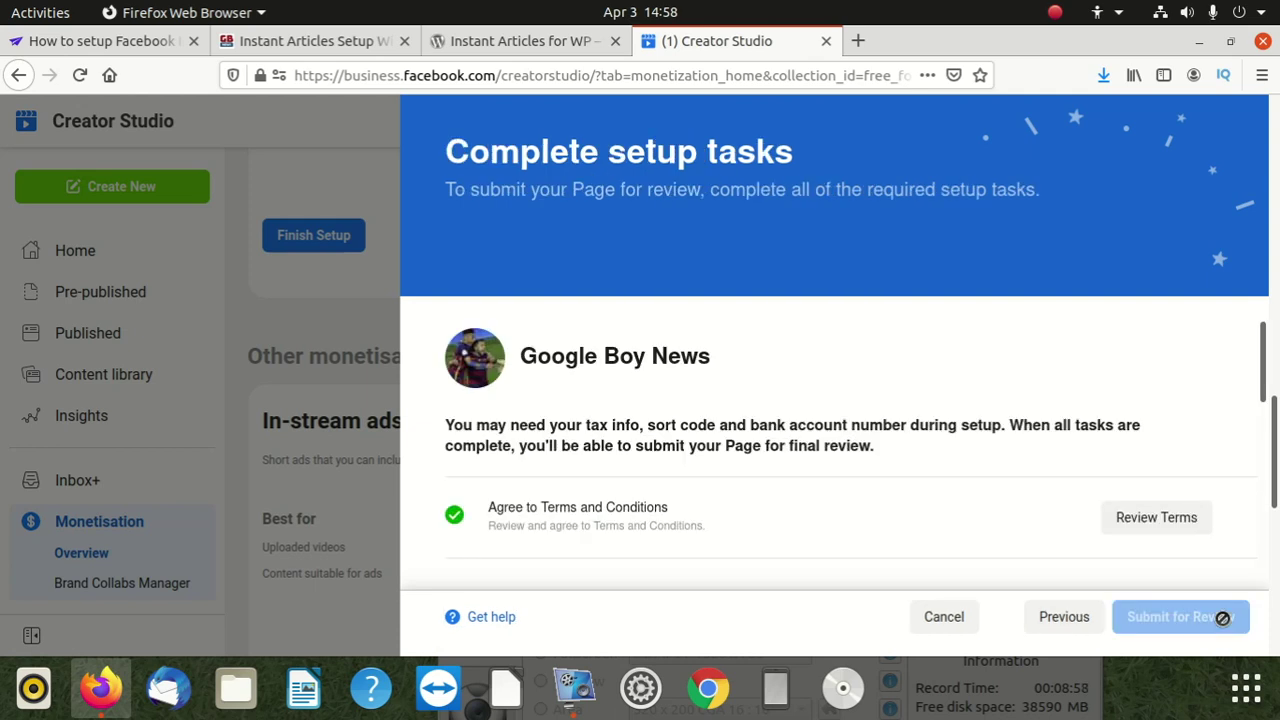
# Cancel the setup tasks and view the Page & permission list of eleven managed Pages
pyautogui.click(930, 612)
pyautogui.scroll(-3, 266, 440)
pyautogui.scroll(-3, 106, 491)
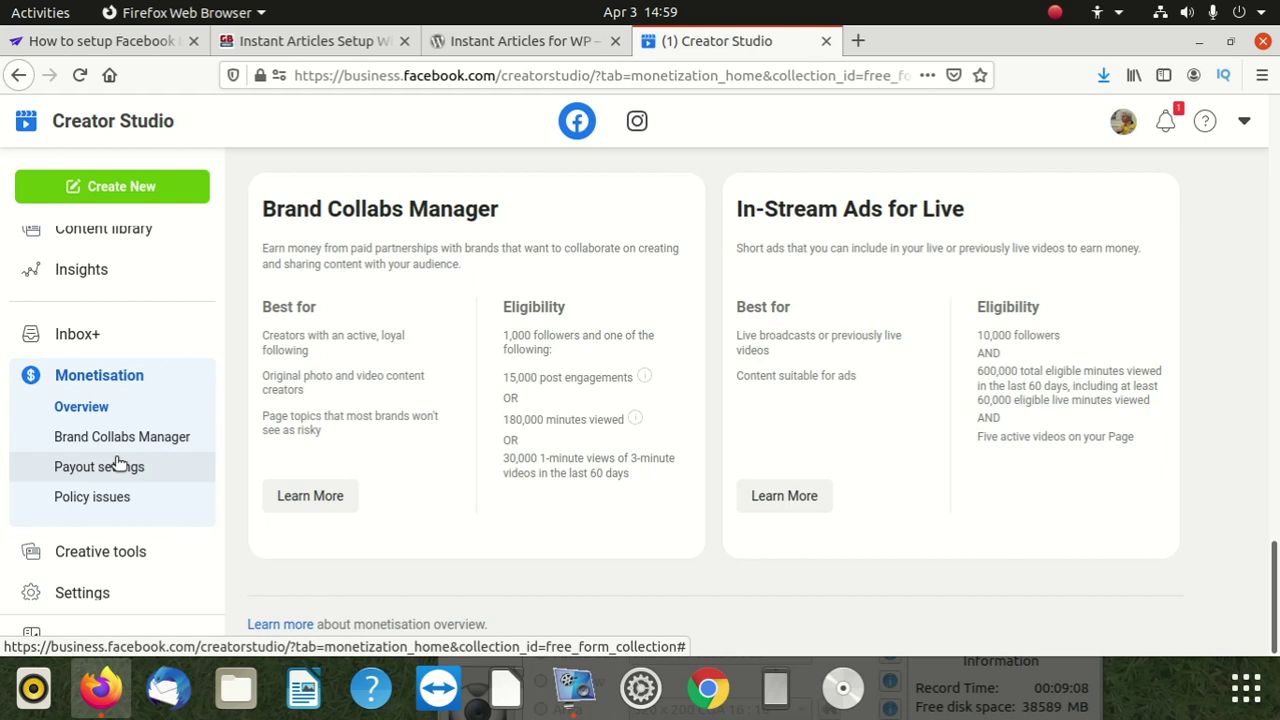
pyautogui.click(92, 592)
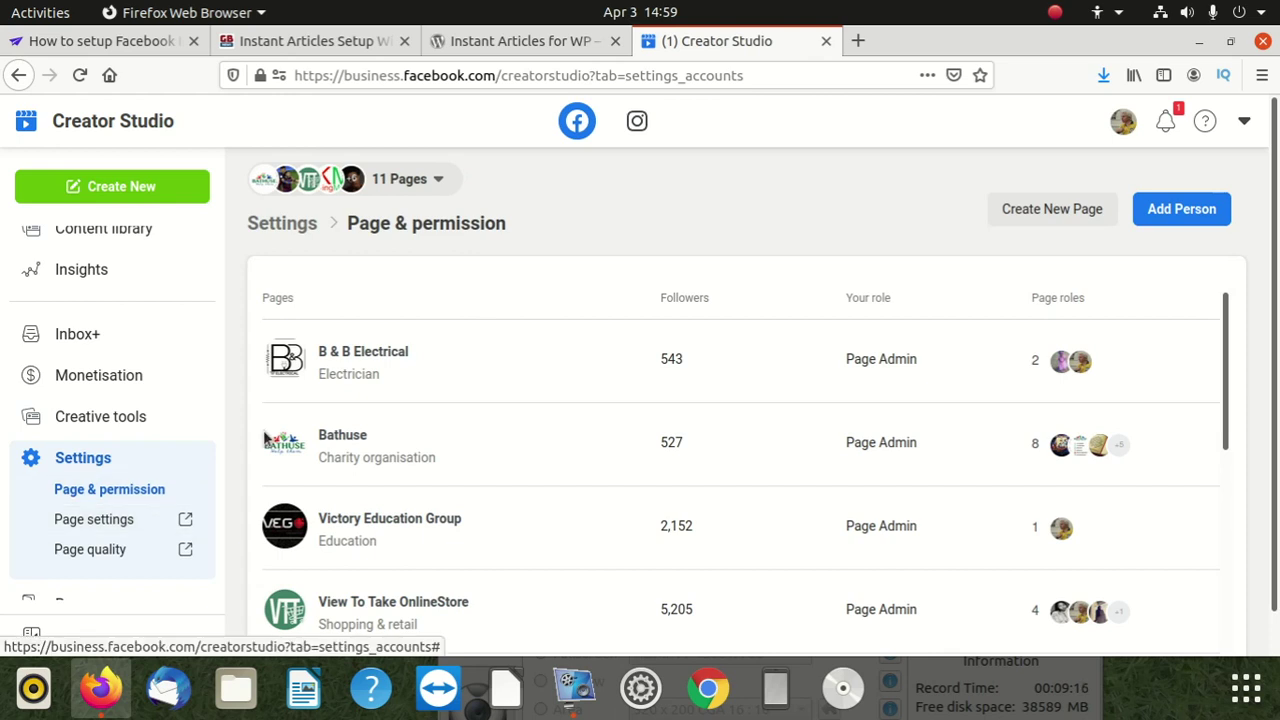
pyautogui.scroll(-3, 426, 482)
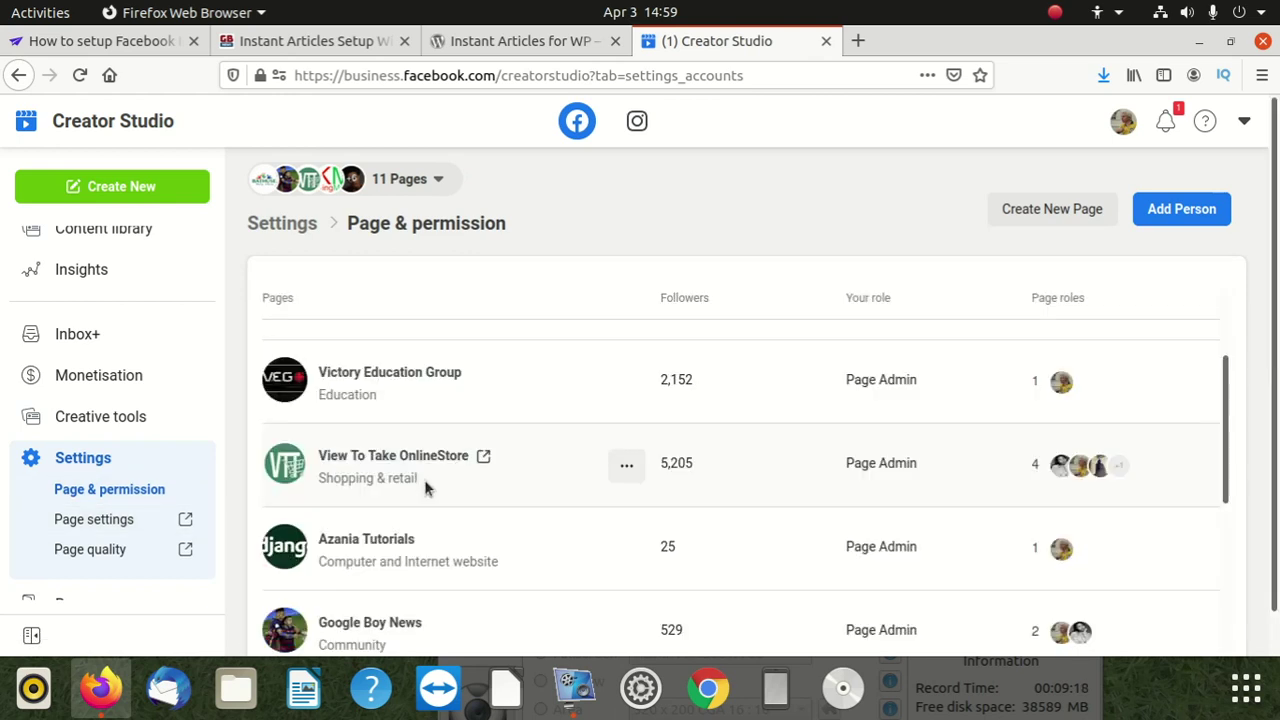
pyautogui.scroll(-3, 428, 481)
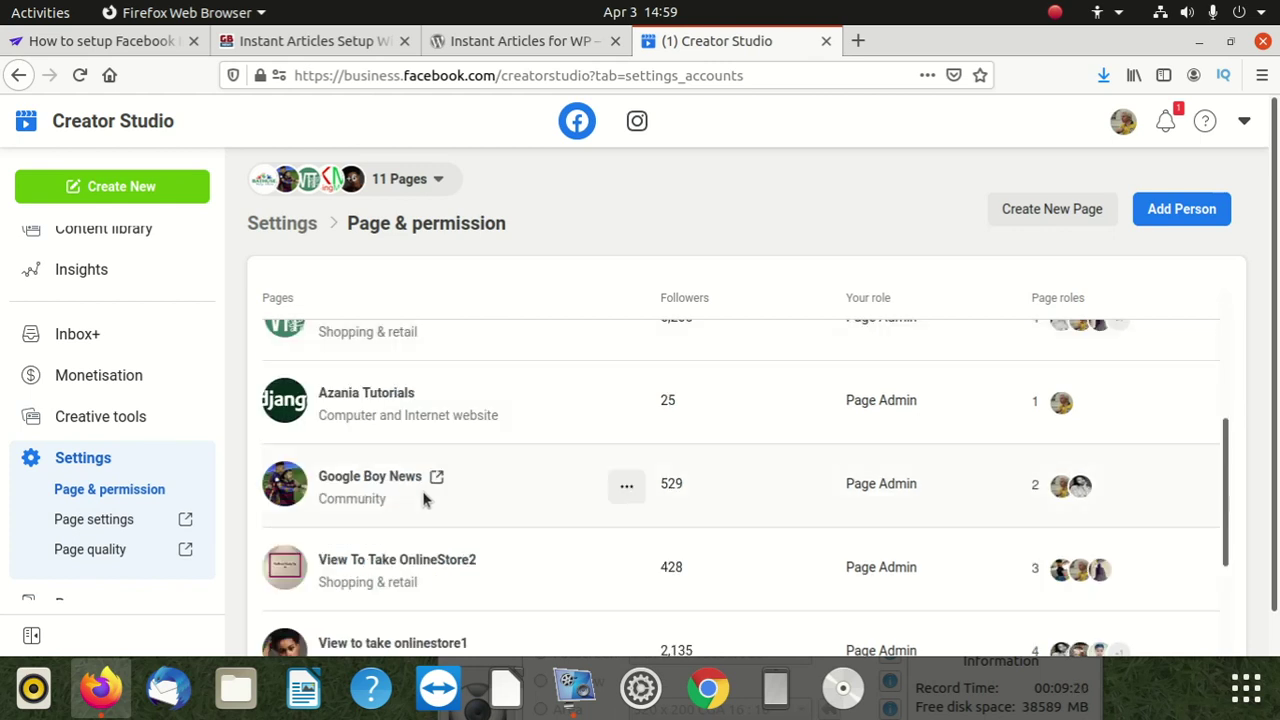
pyautogui.moveTo(370, 484)
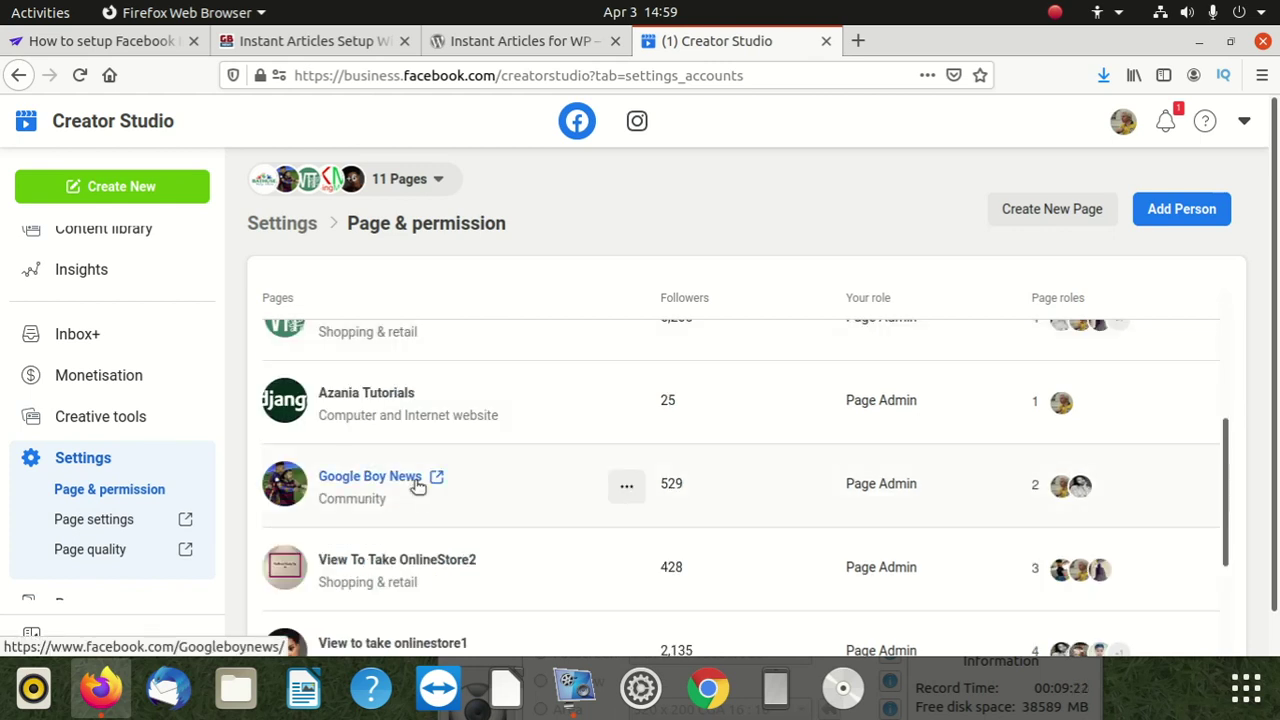
# Open the Google Boy News Page in a new tab and browse it
pyautogui.click(418, 485)
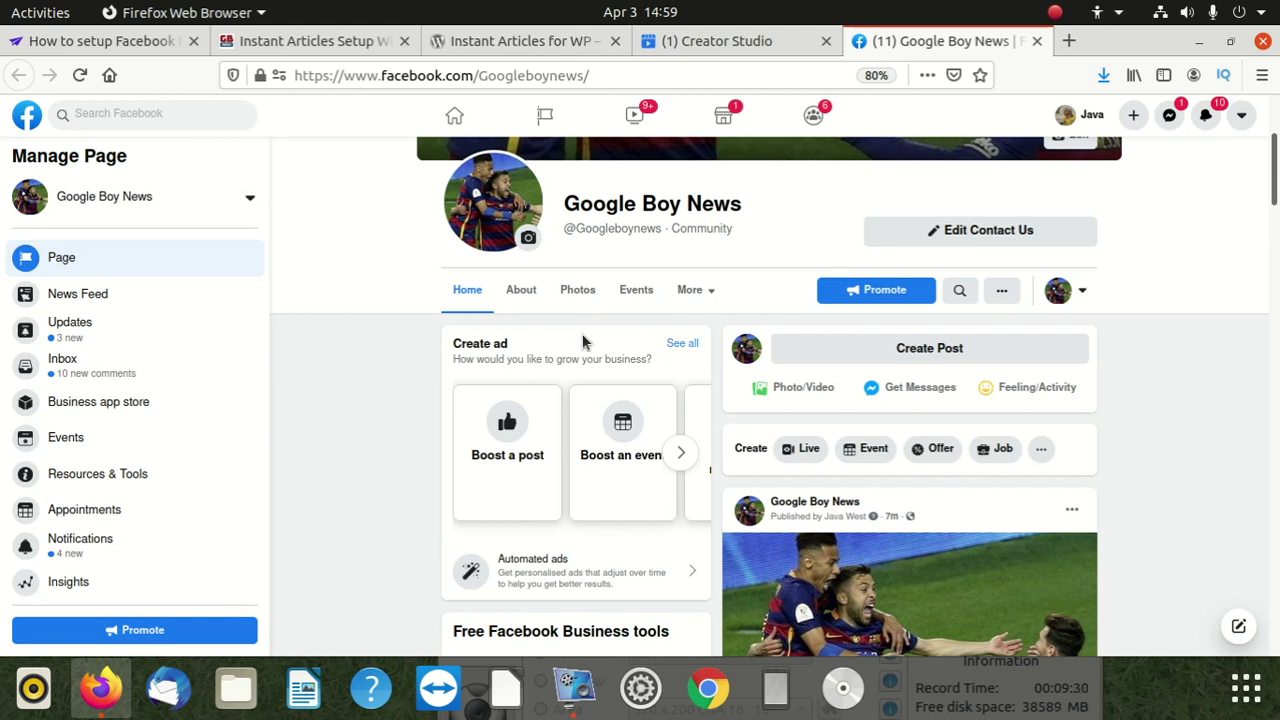
pyautogui.scroll(-5, 432, 433)
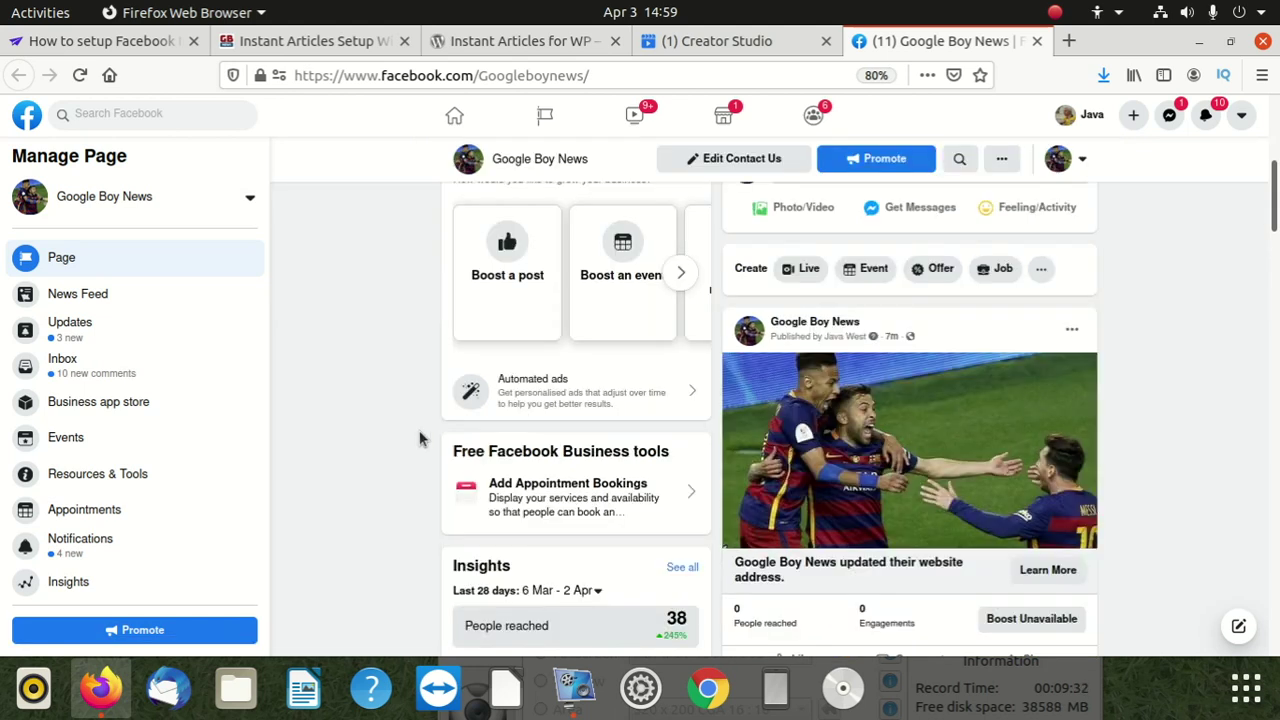
pyautogui.scroll(-1, 430, 405)
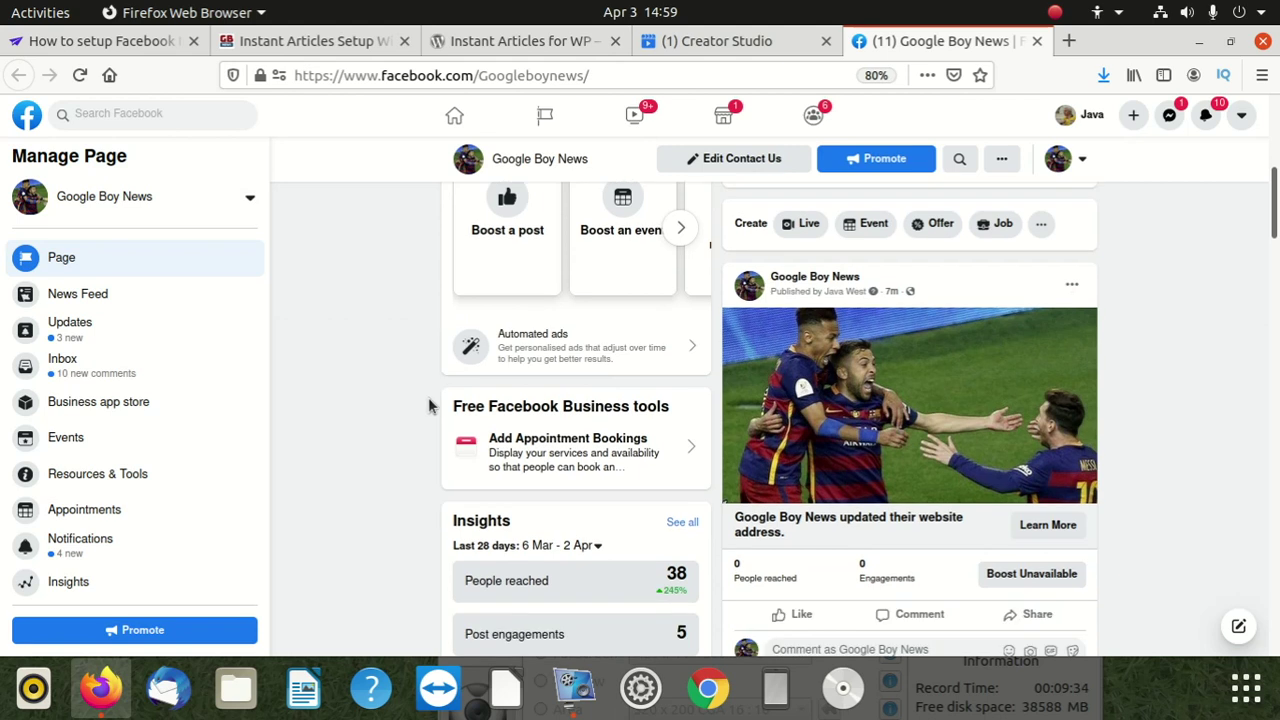
pyautogui.scroll(2, 428, 405)
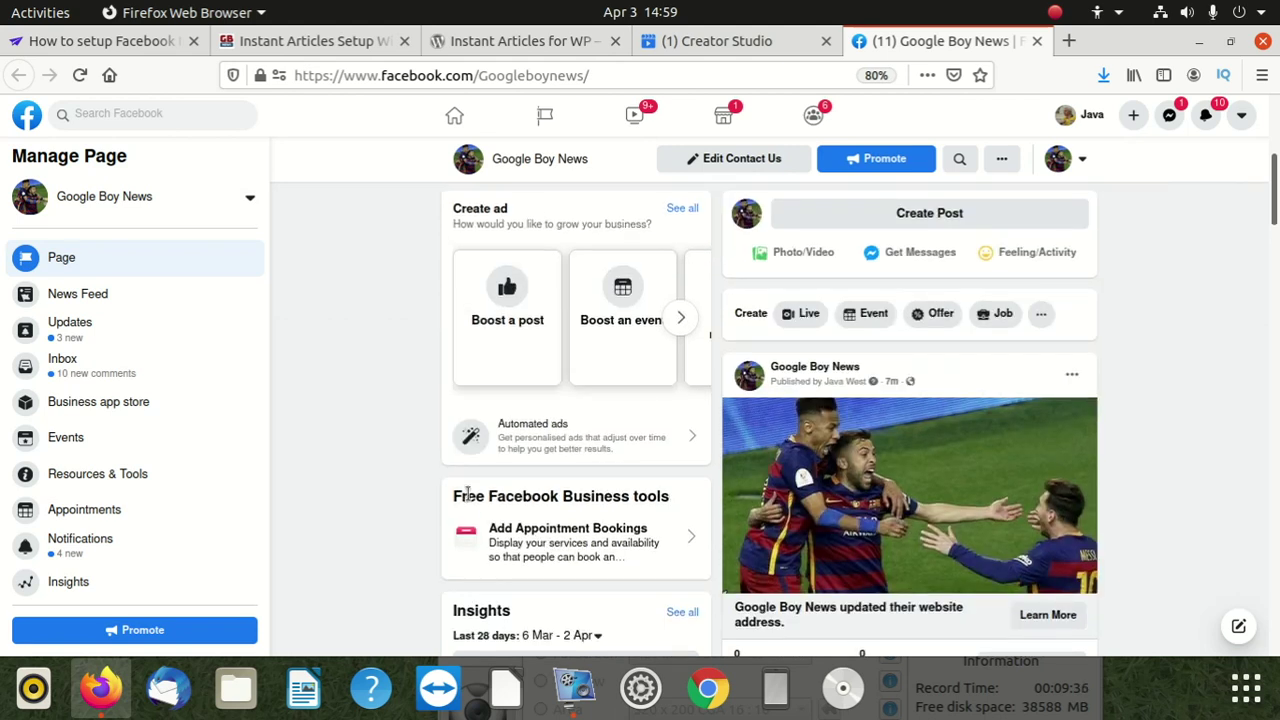
pyautogui.scroll(-2, 422, 445)
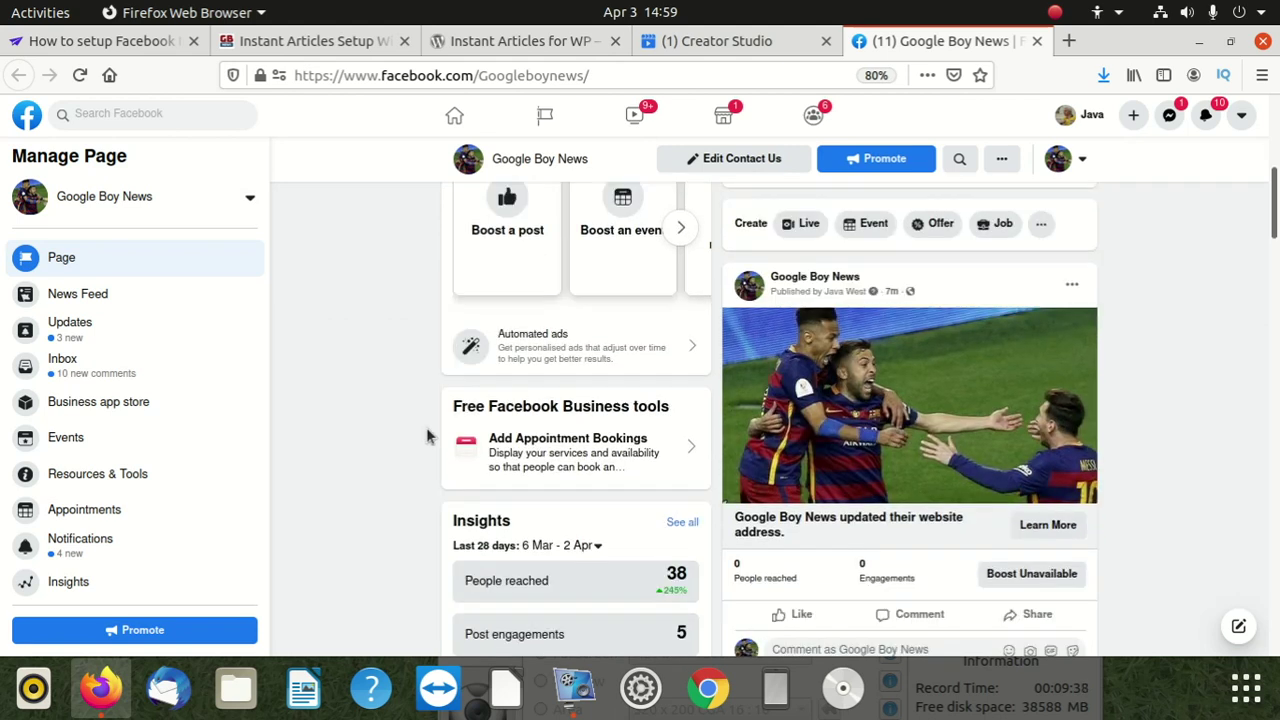
pyautogui.scroll(5, 611, 449)
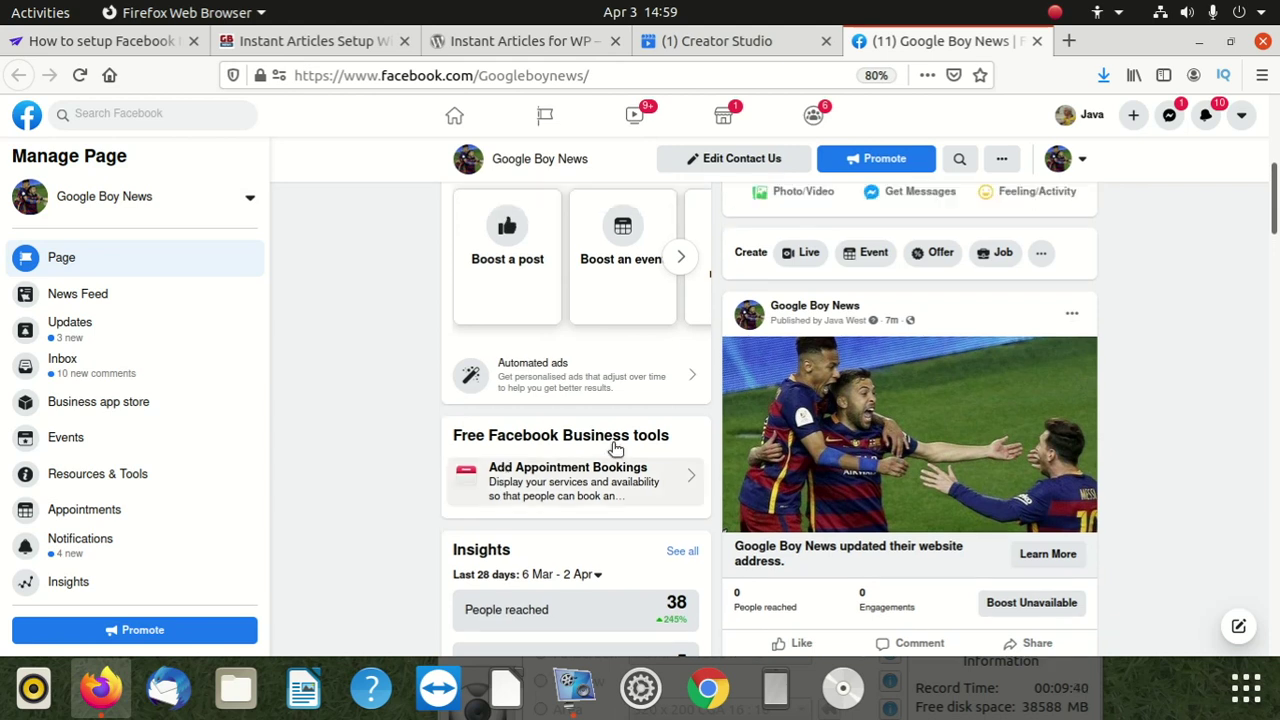
pyautogui.scroll(-5, 706, 450)
pyautogui.scroll(-4, 706, 450)
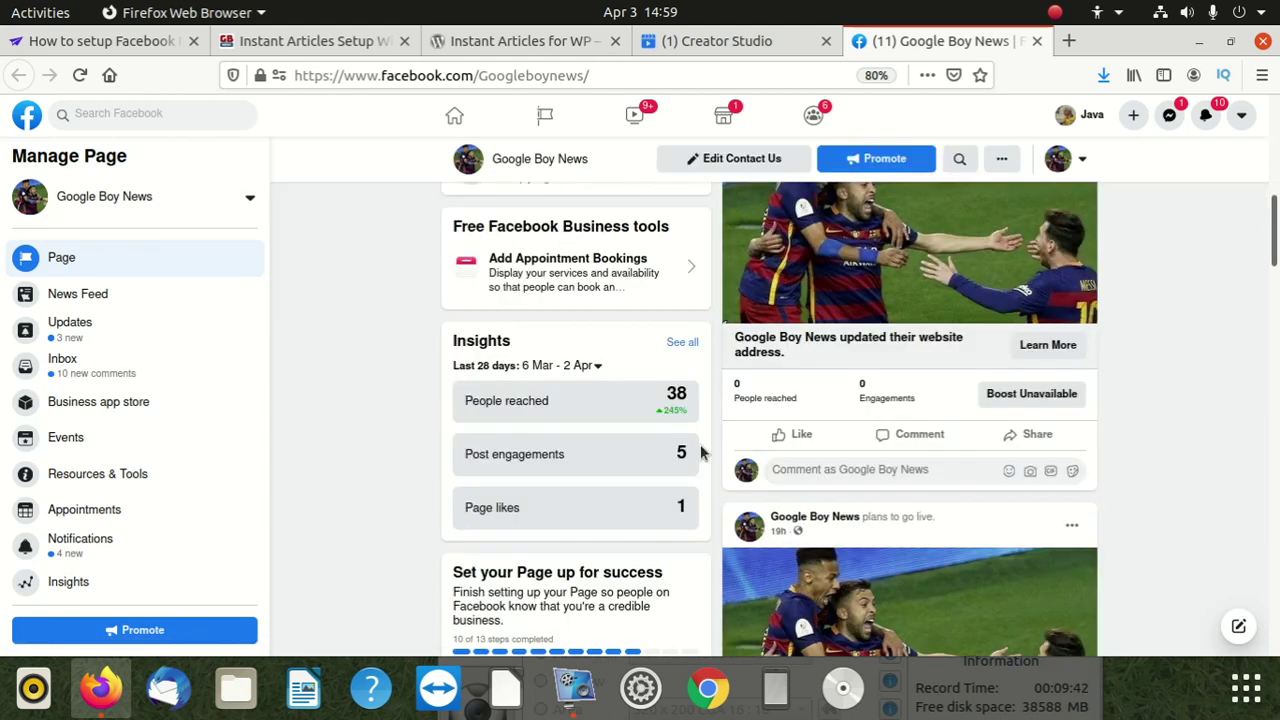
pyautogui.scroll(-3, 706, 452)
pyautogui.scroll(-4, 706, 455)
pyautogui.scroll(-1, 705, 462)
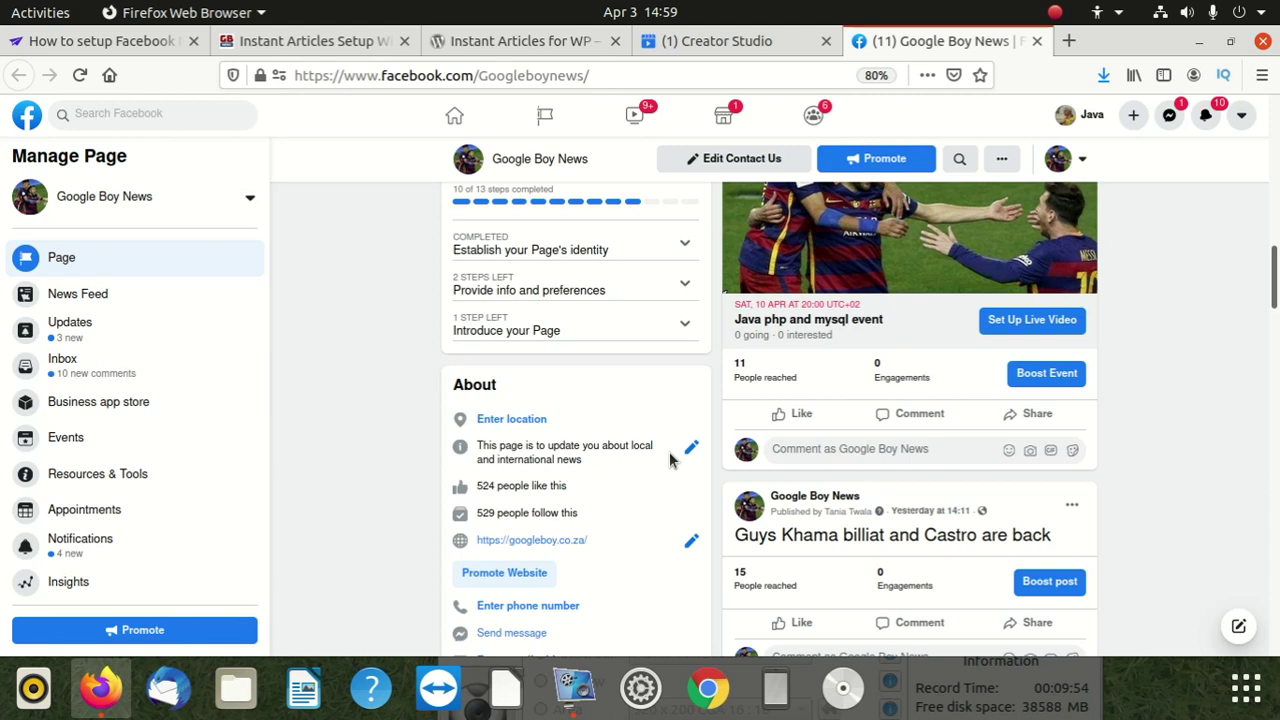
pyautogui.scroll(-2, 600, 465)
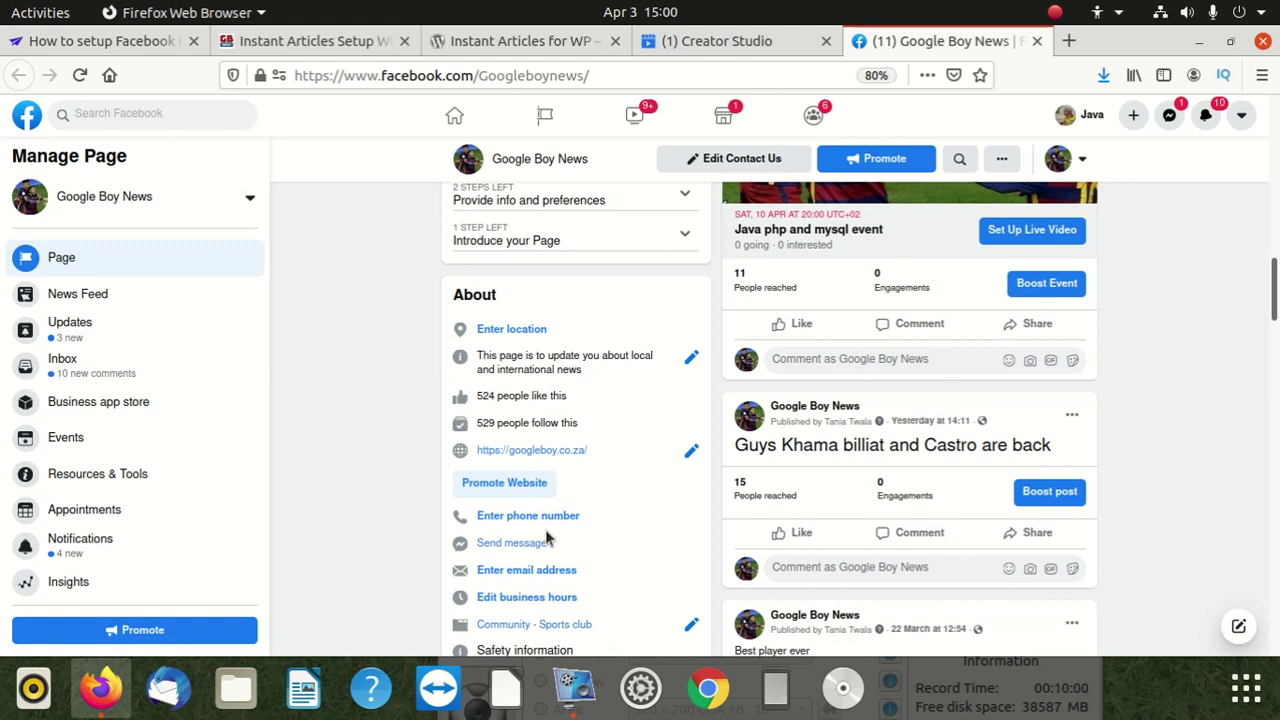
pyautogui.scroll(-1, 522, 505)
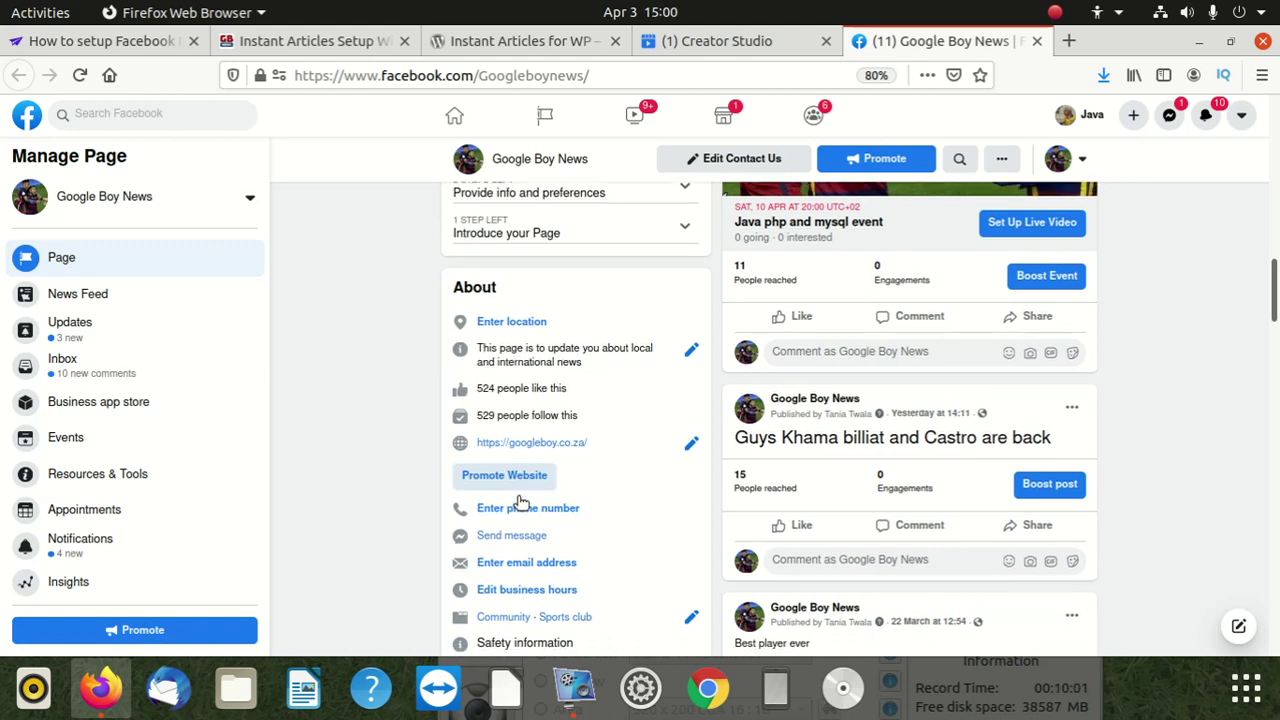
pyautogui.scroll(-2, 520, 503)
pyautogui.scroll(-2, 545, 515)
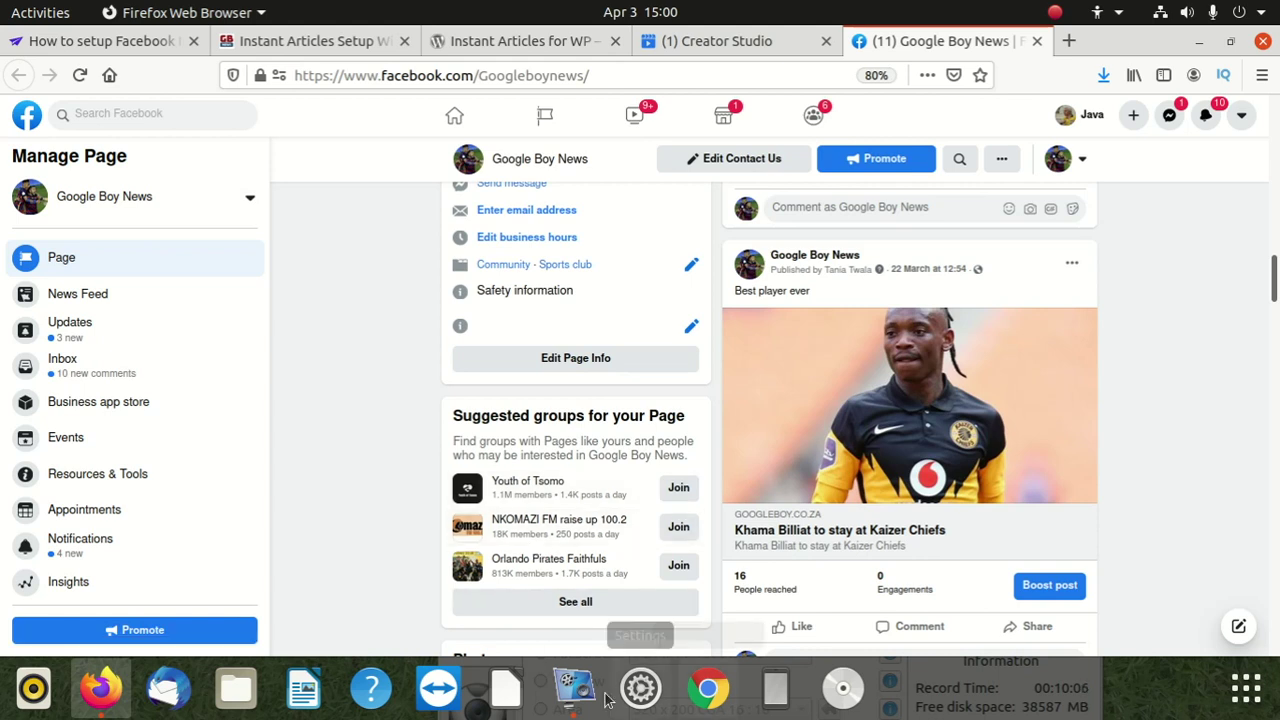
pyautogui.click(1199, 41)
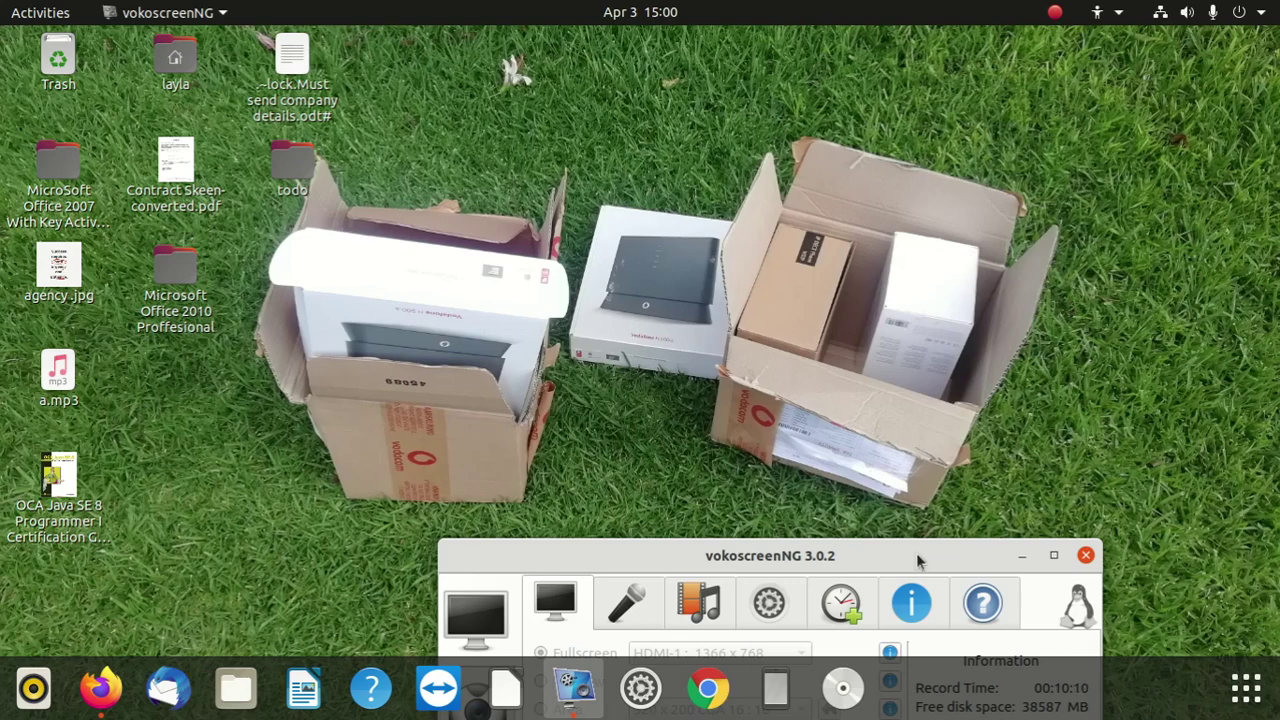